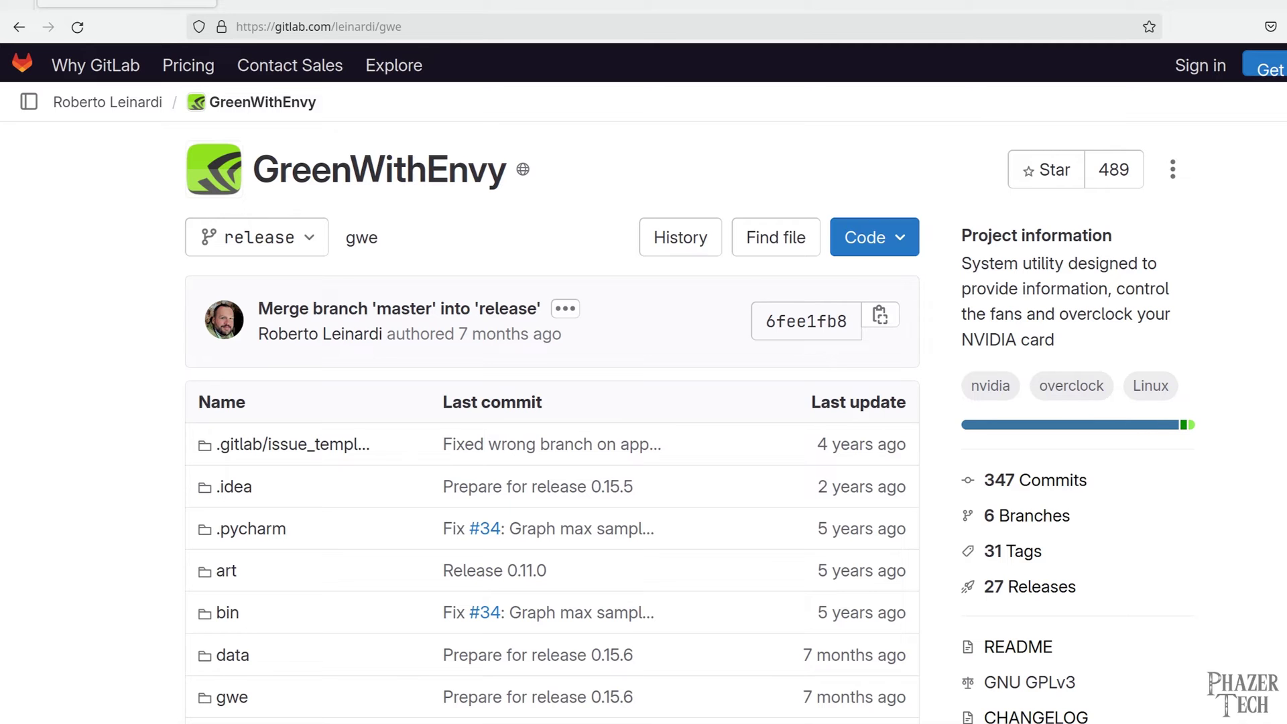
Scroll the GreenWithEnvy README past Features to the Install from Flathub section
{"action": "scroll", "coordinate": [690, 429], "scroll_direction": "down", "scroll_amount": 15}
{"action": "scroll", "coordinate": [553, 423], "scroll_direction": "down", "scroll_amount": 3}
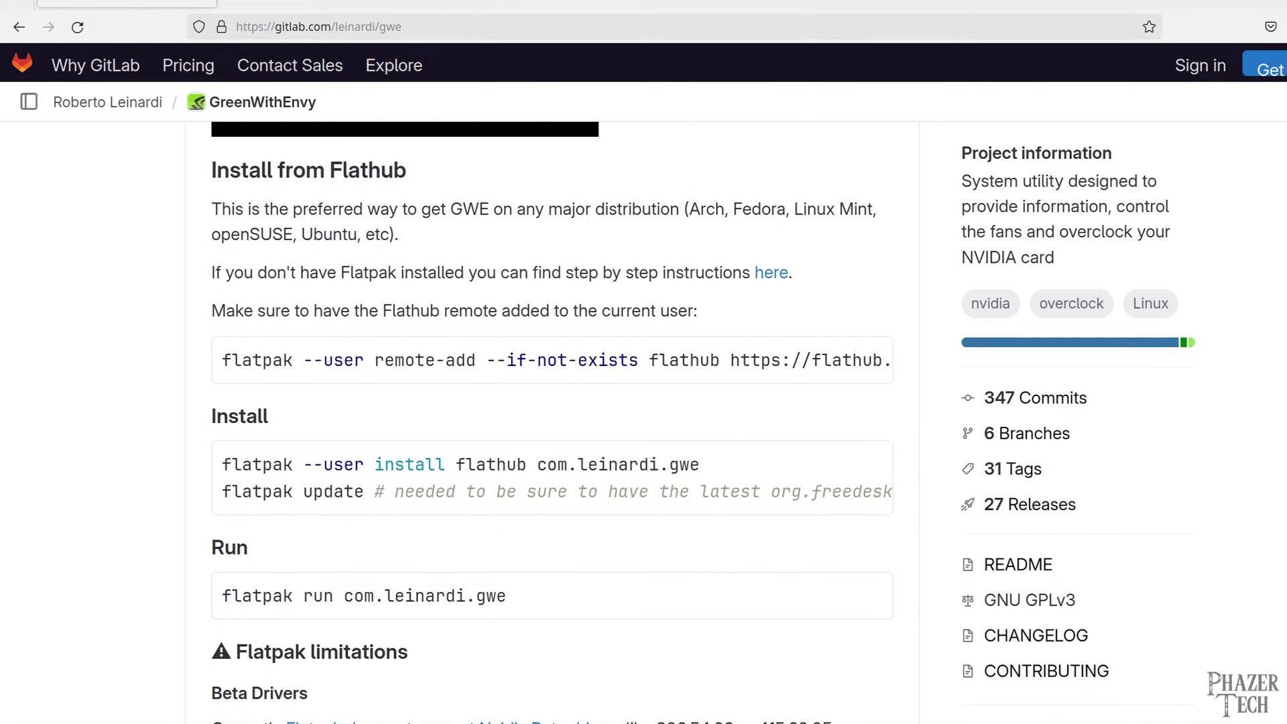
{"action": "scroll", "coordinate": [552, 416], "scroll_direction": "down", "scroll_amount": 12}
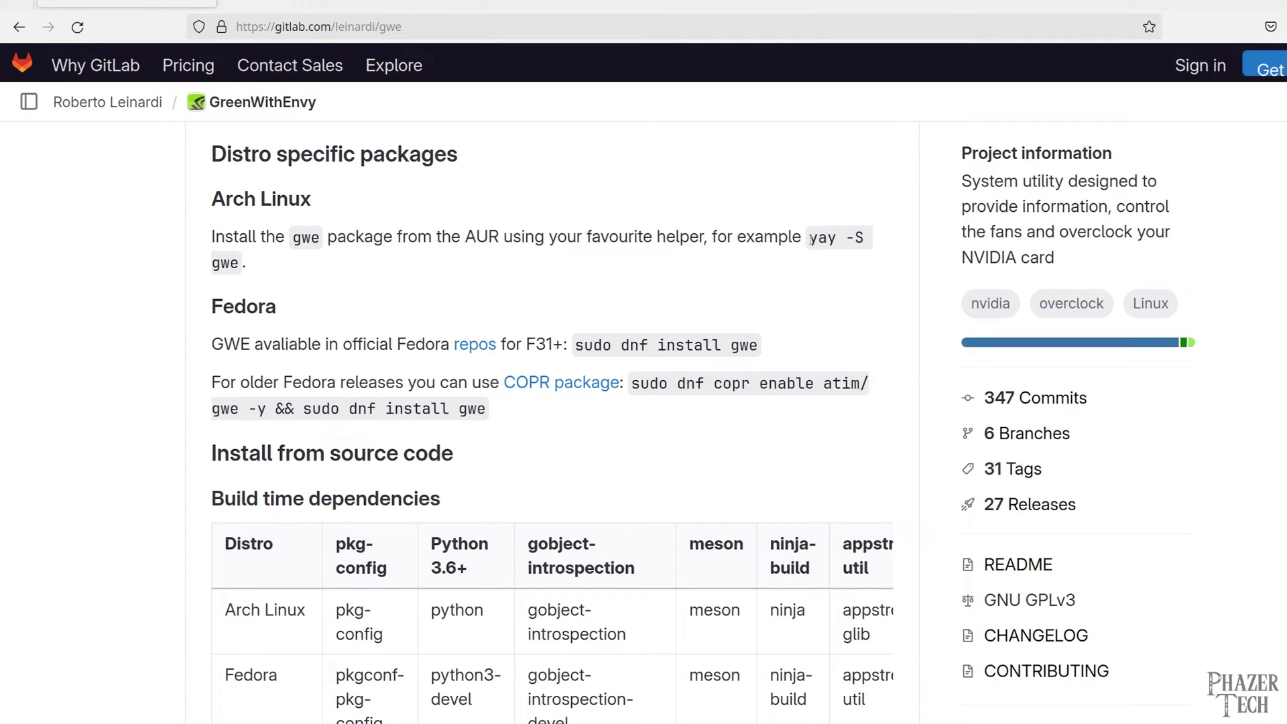
{"action": "scroll", "coordinate": [872, 352], "scroll_direction": "down", "scroll_amount": 3}
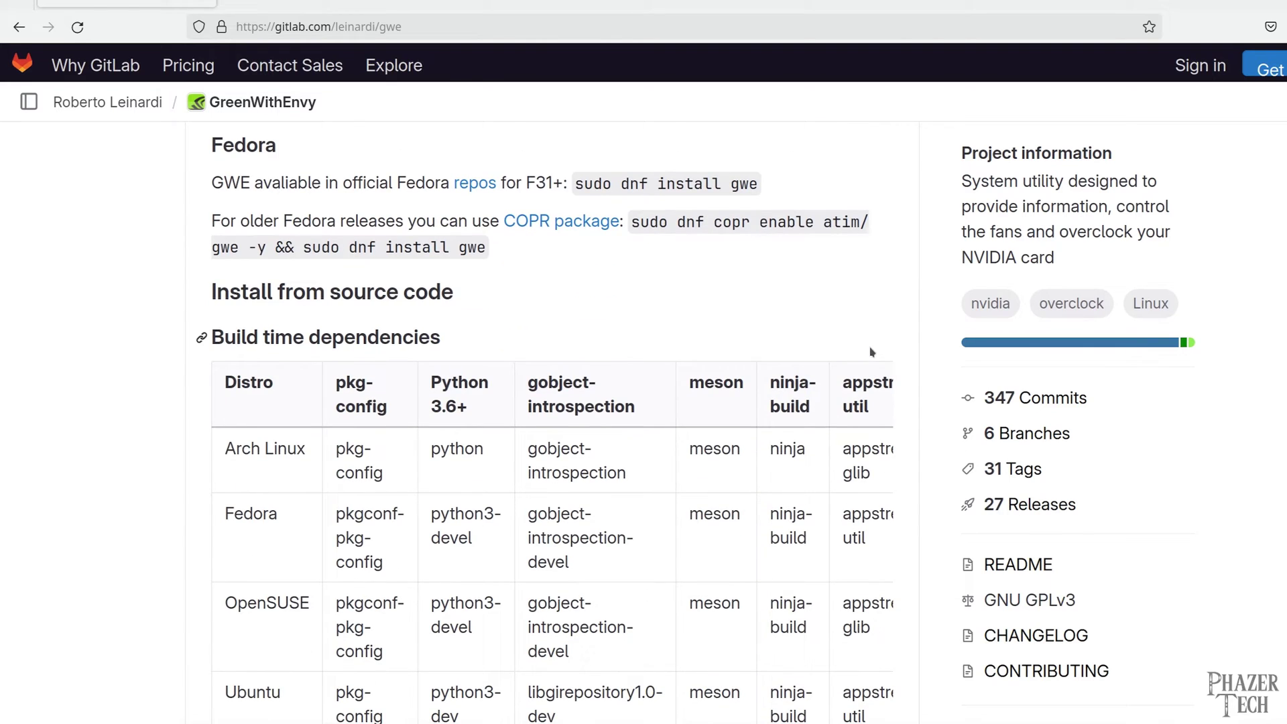
{"action": "scroll", "coordinate": [856, 370], "scroll_direction": "up", "scroll_amount": 10}
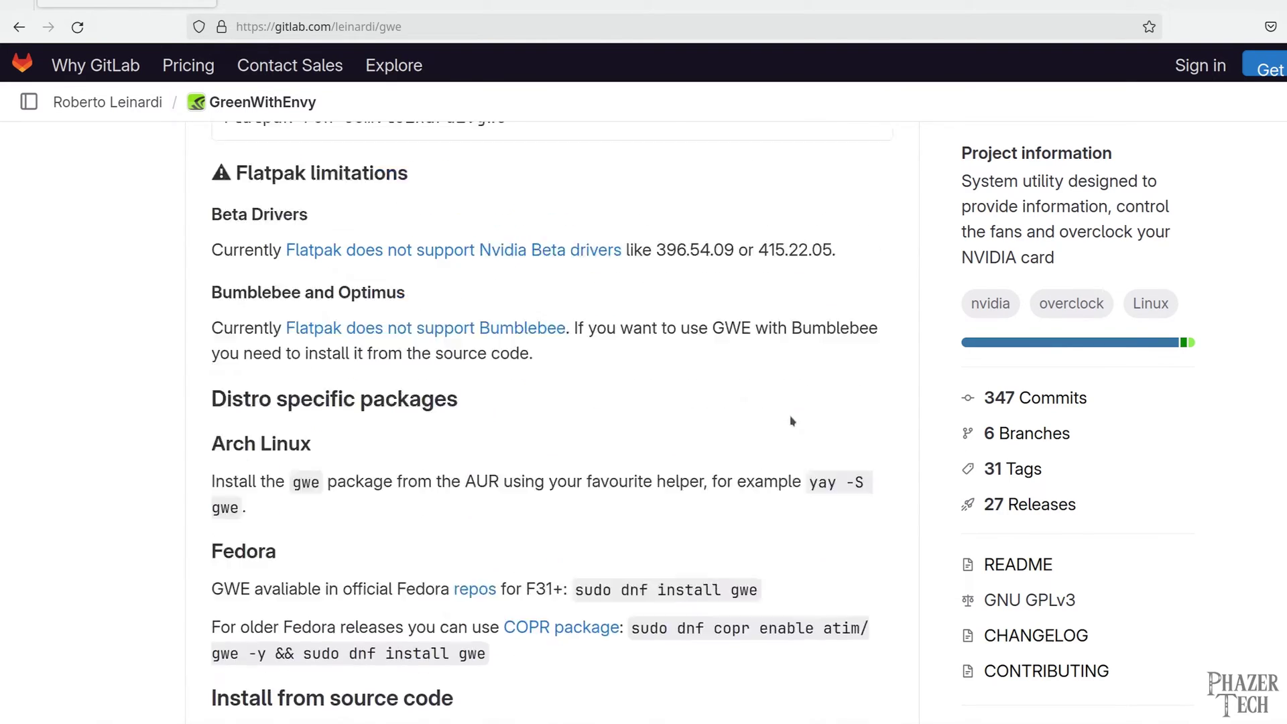
{"action": "scroll", "coordinate": [791, 415], "scroll_direction": "up", "scroll_amount": 6}
{"action": "scroll", "coordinate": [748, 446], "scroll_direction": "down", "scroll_amount": 2}
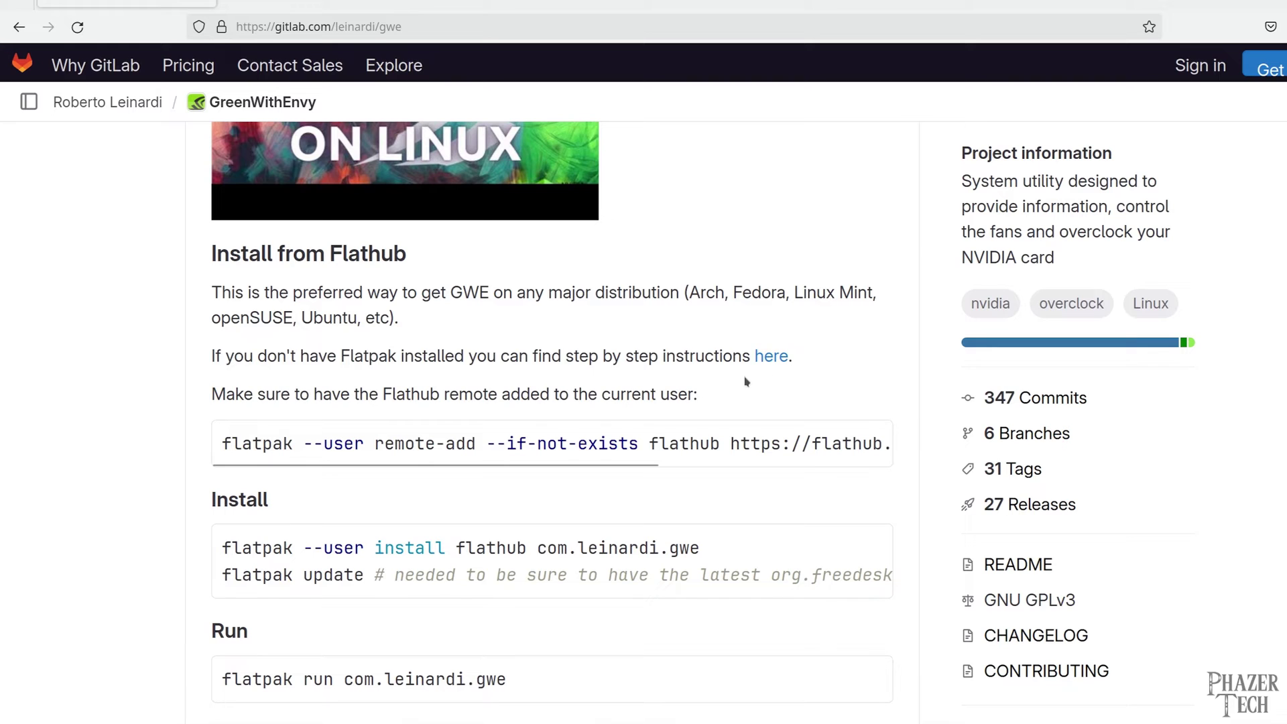
Open the Flatpak Ubuntu setup guide in a new tab and copy 'sudo apt install flatpak'
{"action": "right_click", "coordinate": [779, 358]}
{"action": "left_click", "coordinate": [801, 373]}
{"action": "left_click", "coordinate": [282, 4]}
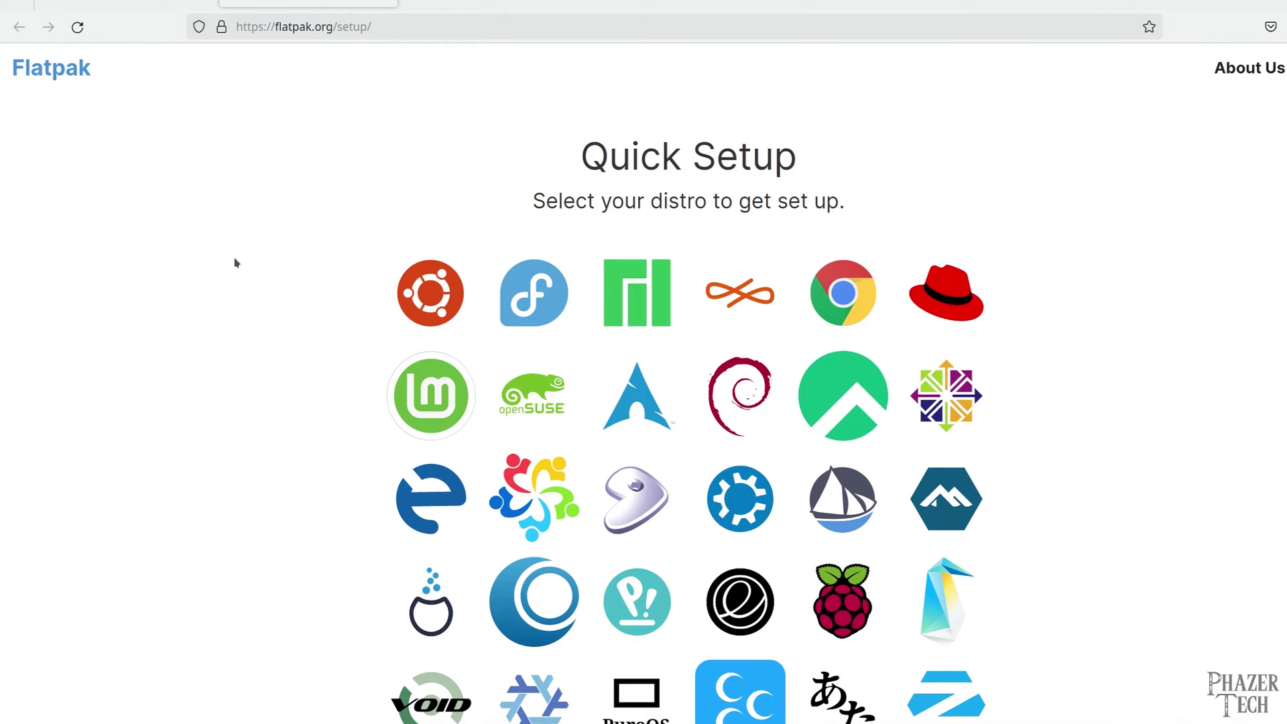
{"action": "left_click", "coordinate": [429, 302]}
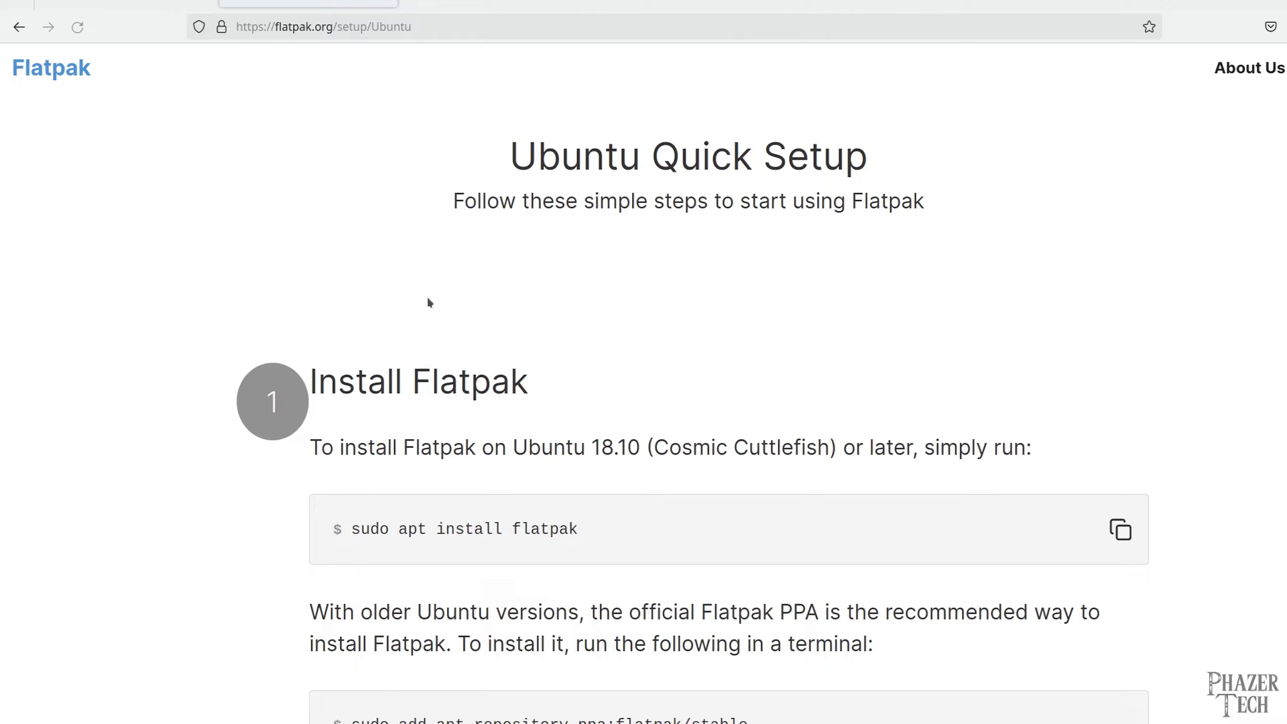
{"action": "scroll", "coordinate": [546, 316], "scroll_direction": "down", "scroll_amount": 3}
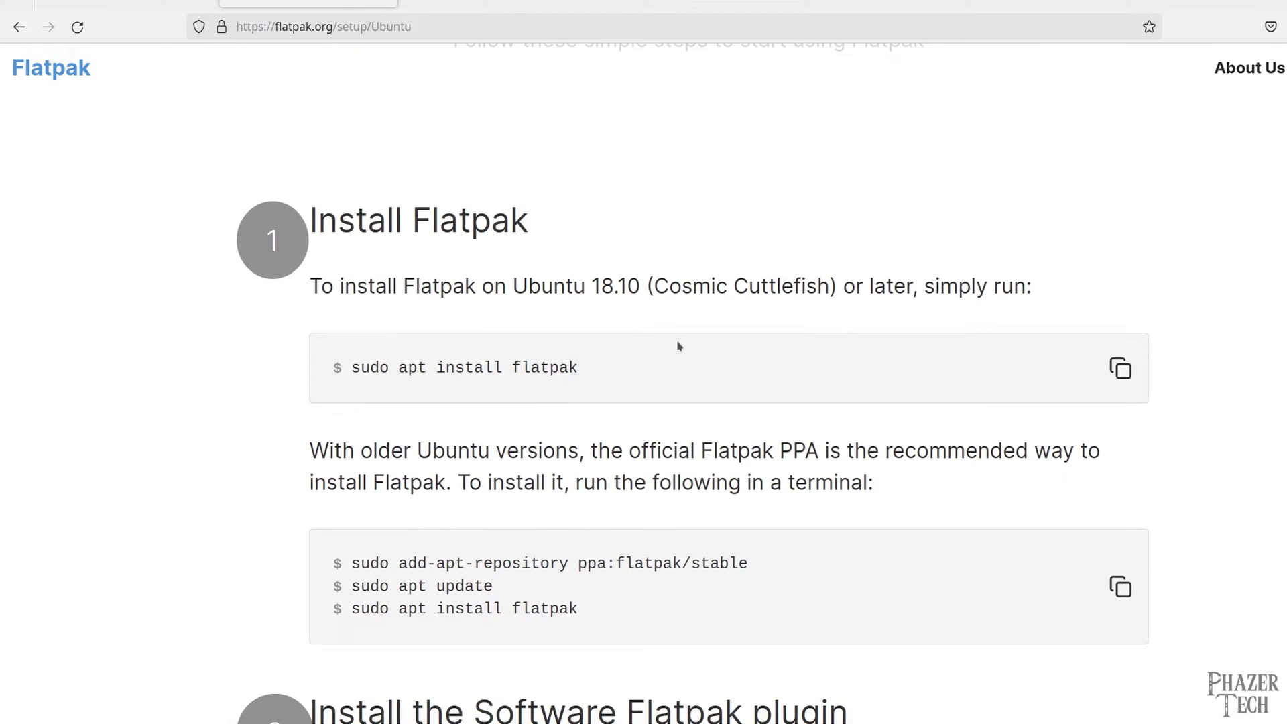
{"action": "left_click", "coordinate": [1118, 369]}
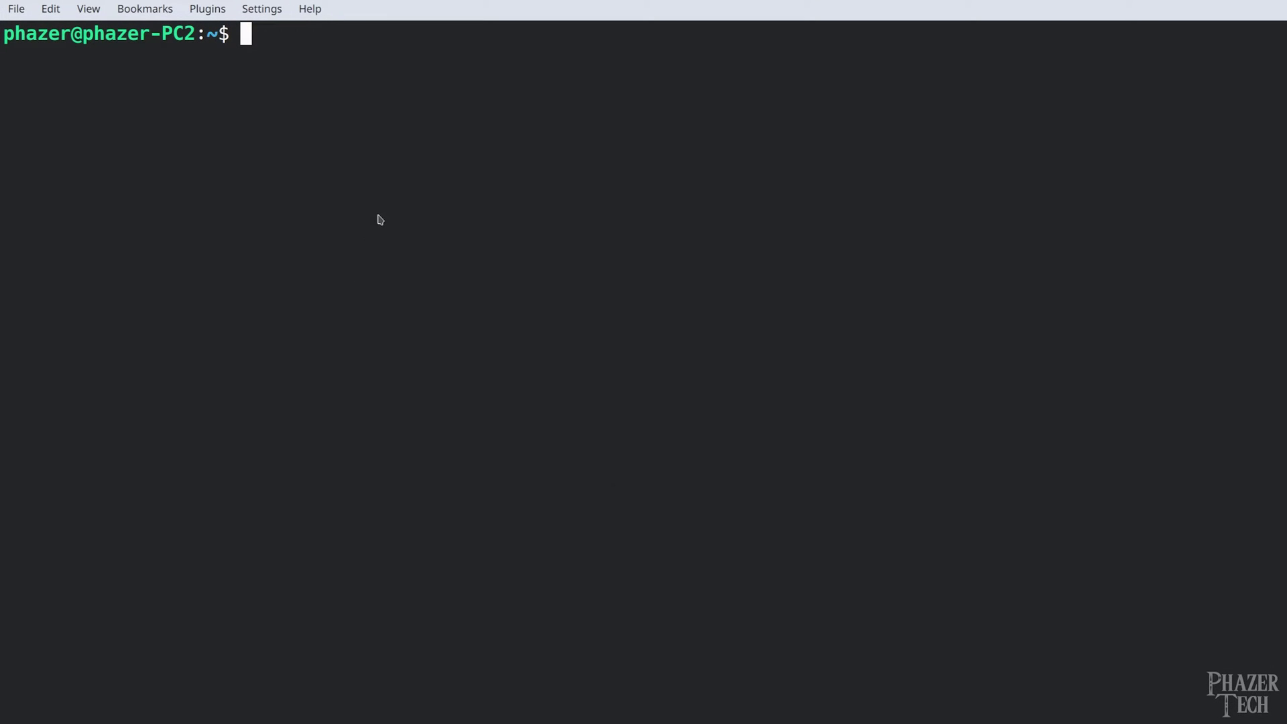
Run sudo apt install flatpak in Konsole, entering the administrator password
{"action": "right_click", "coordinate": [380, 219]}
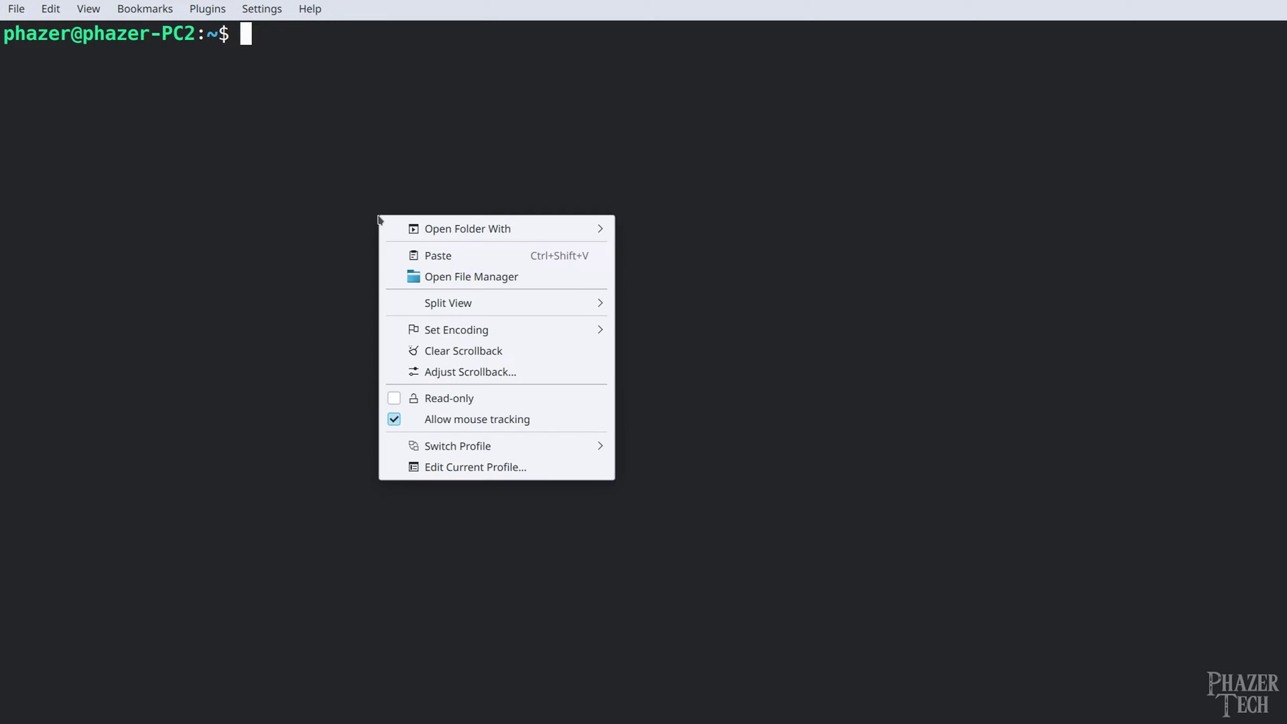
{"action": "left_click", "coordinate": [440, 255]}
{"action": "key", "text": "Return"}
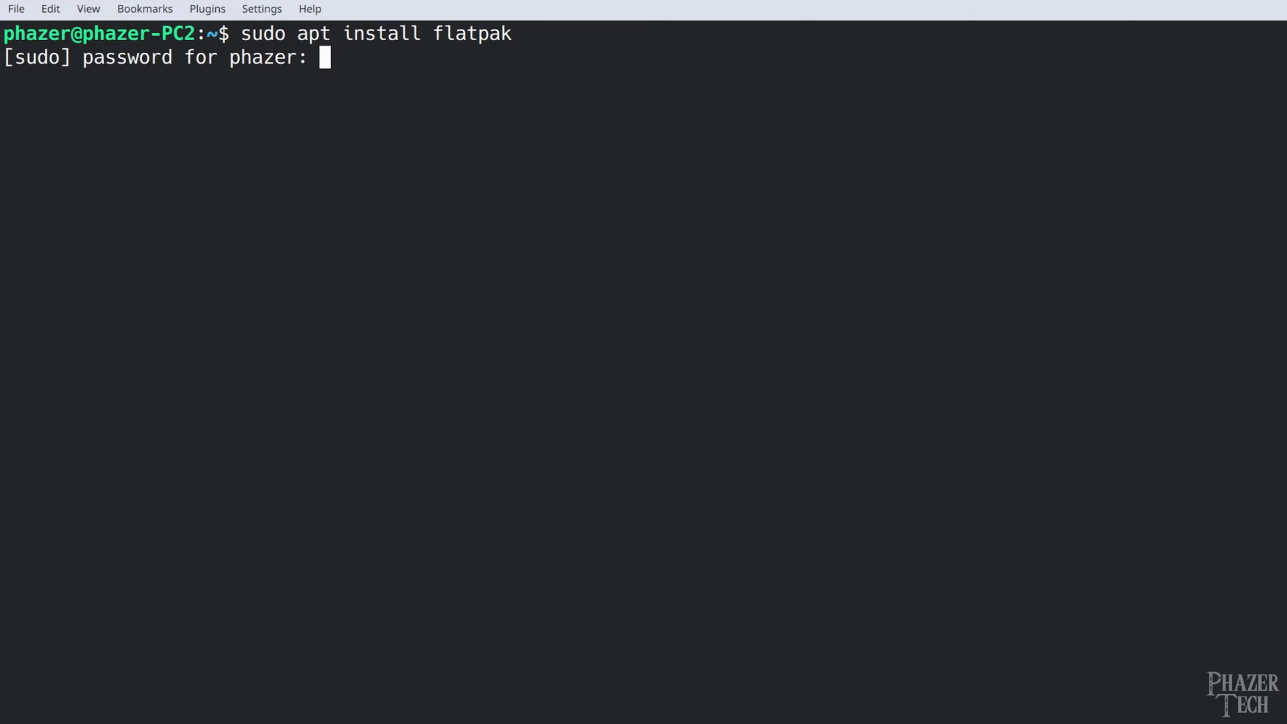
{"action": "key", "text": "Return"}
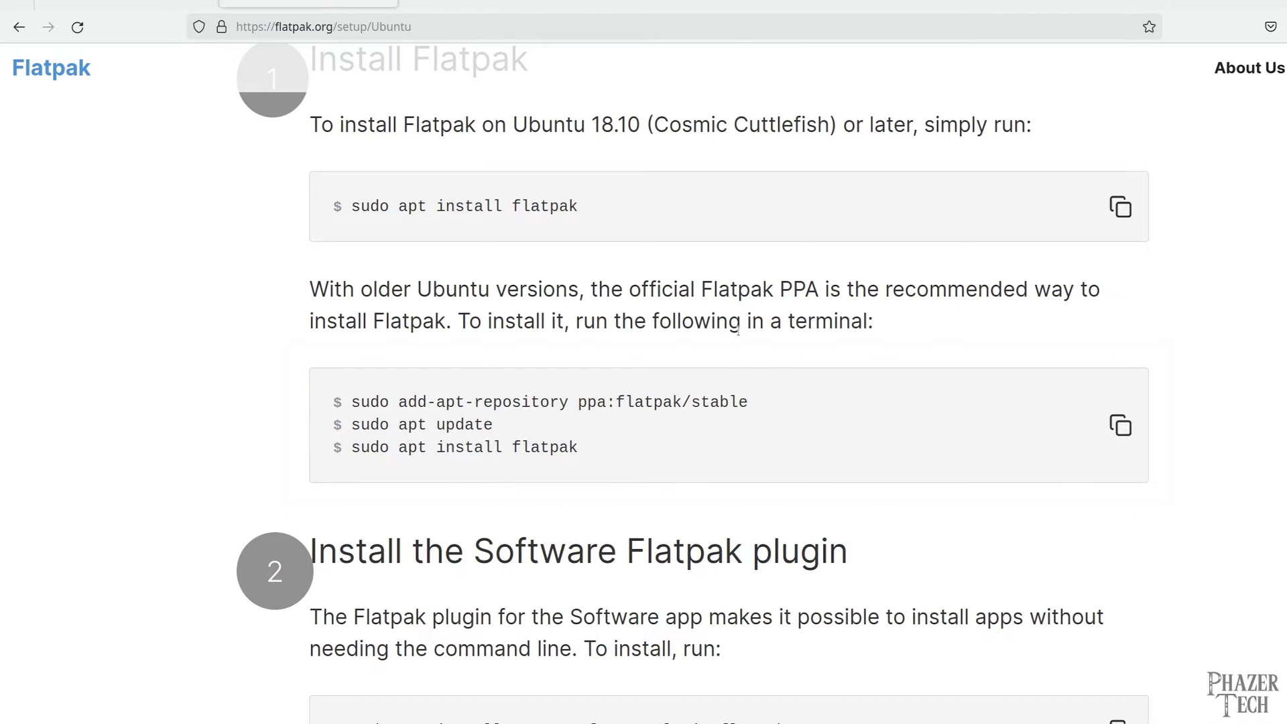
Copy the system-wide Flathub remote-add command and run it in Konsole, authenticating with the password
{"action": "scroll", "coordinate": [836, 348], "scroll_direction": "down", "scroll_amount": 5}
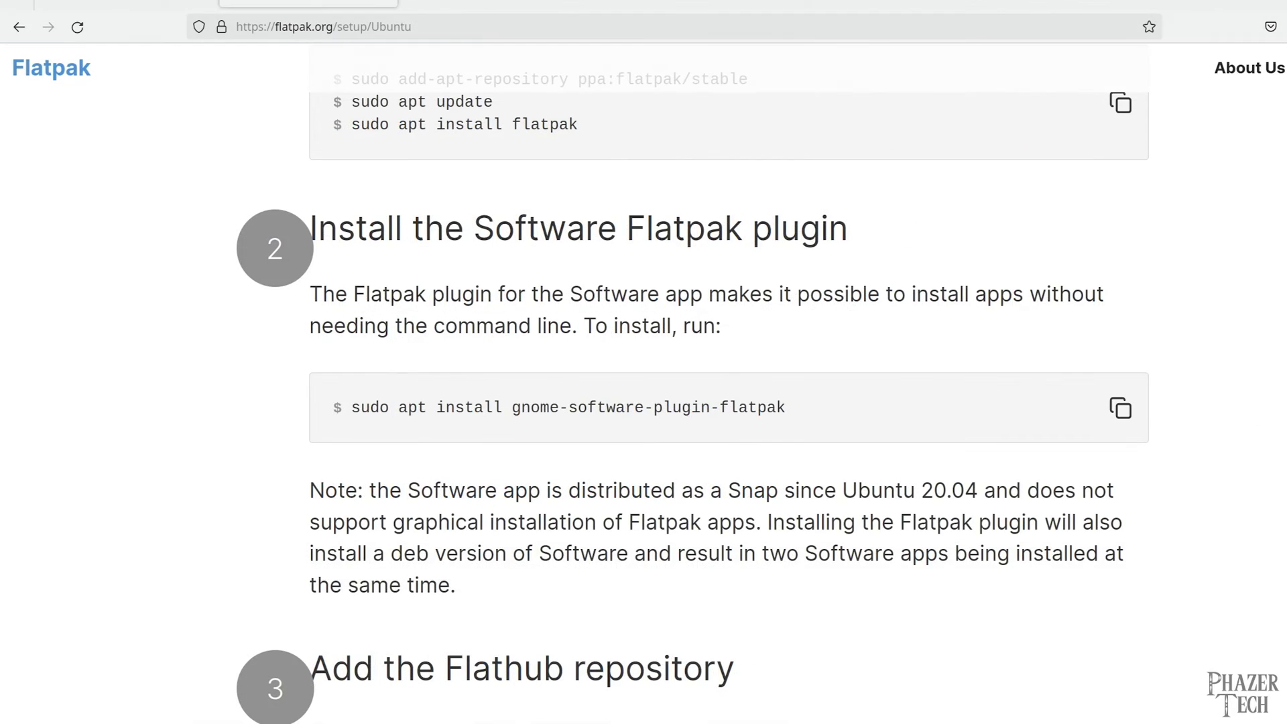
{"action": "scroll", "coordinate": [693, 390], "scroll_direction": "down", "scroll_amount": 3}
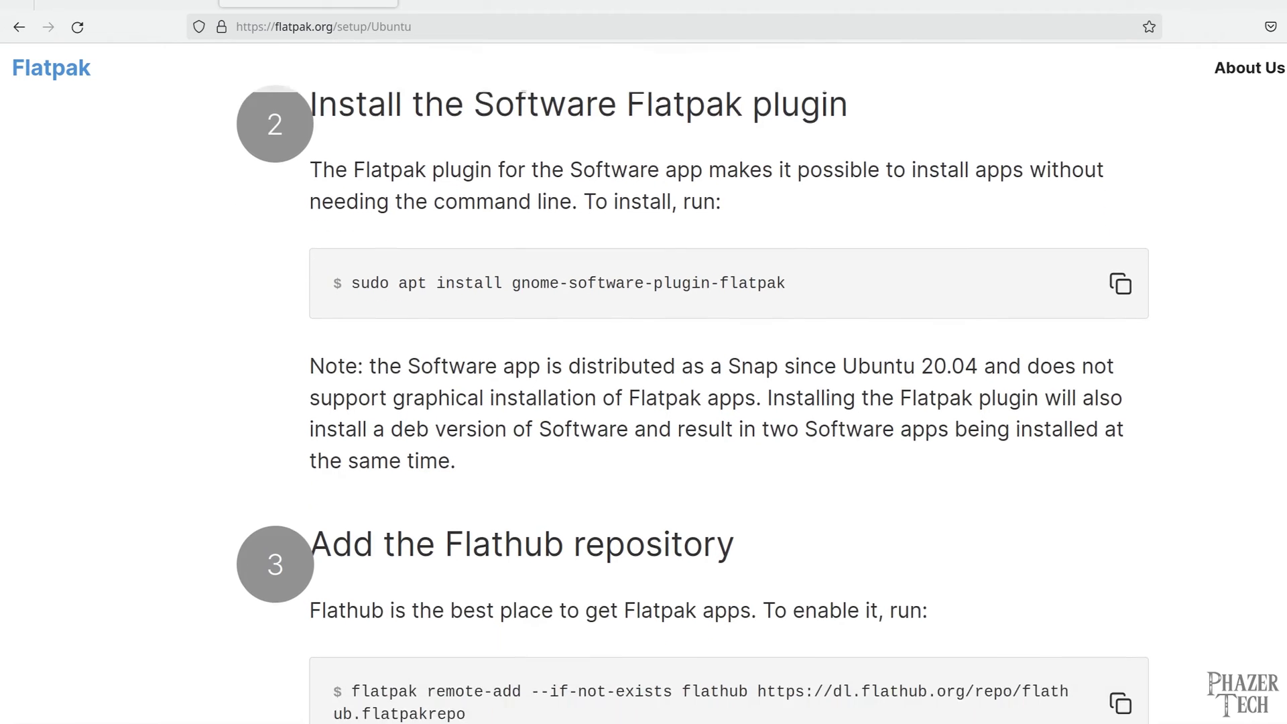
{"action": "scroll", "coordinate": [1255, 463], "scroll_direction": "down", "scroll_amount": 8}
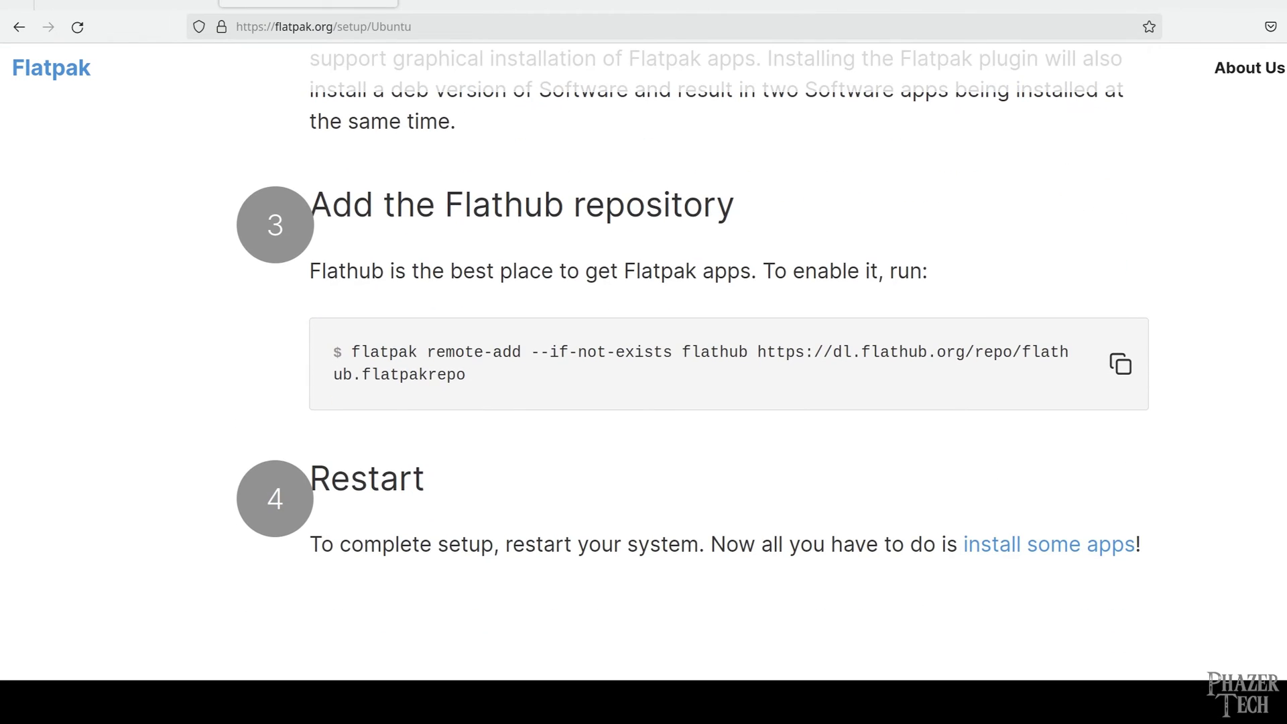
{"action": "left_click", "coordinate": [1121, 364]}
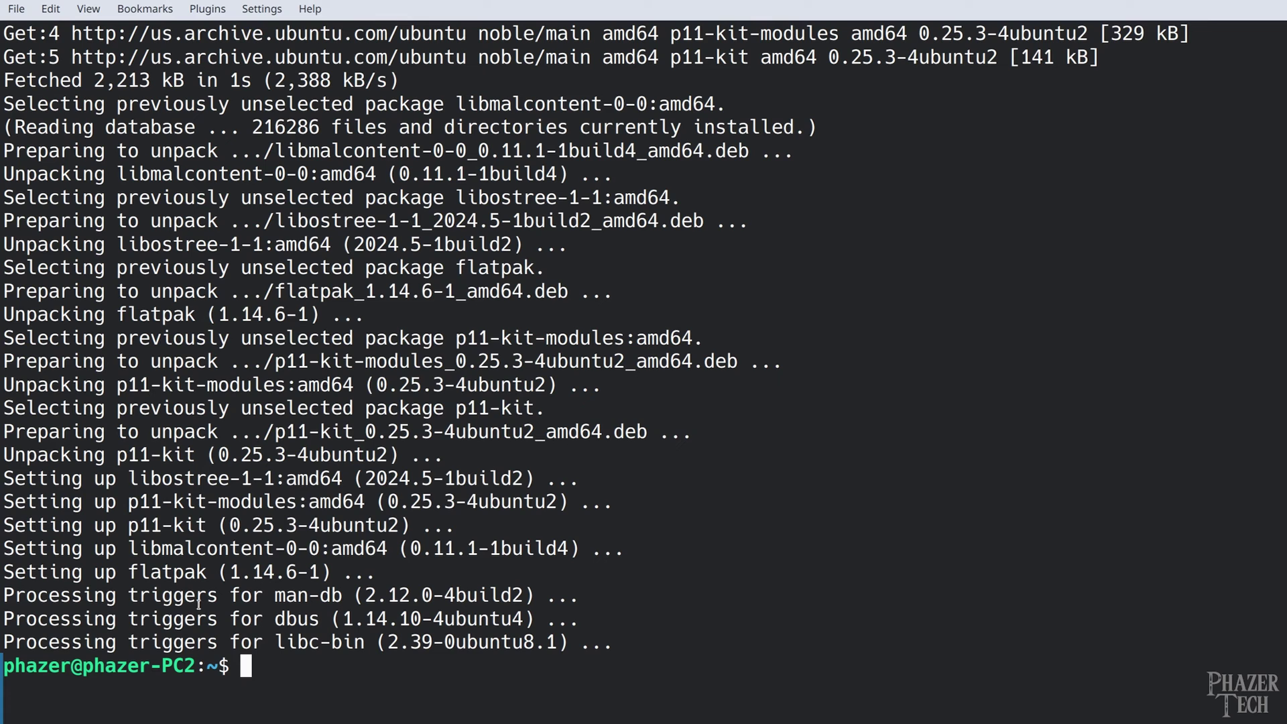
{"action": "right_click", "coordinate": [283, 286]}
{"action": "left_click", "coordinate": [402, 327]}
{"action": "key", "text": "Return"}
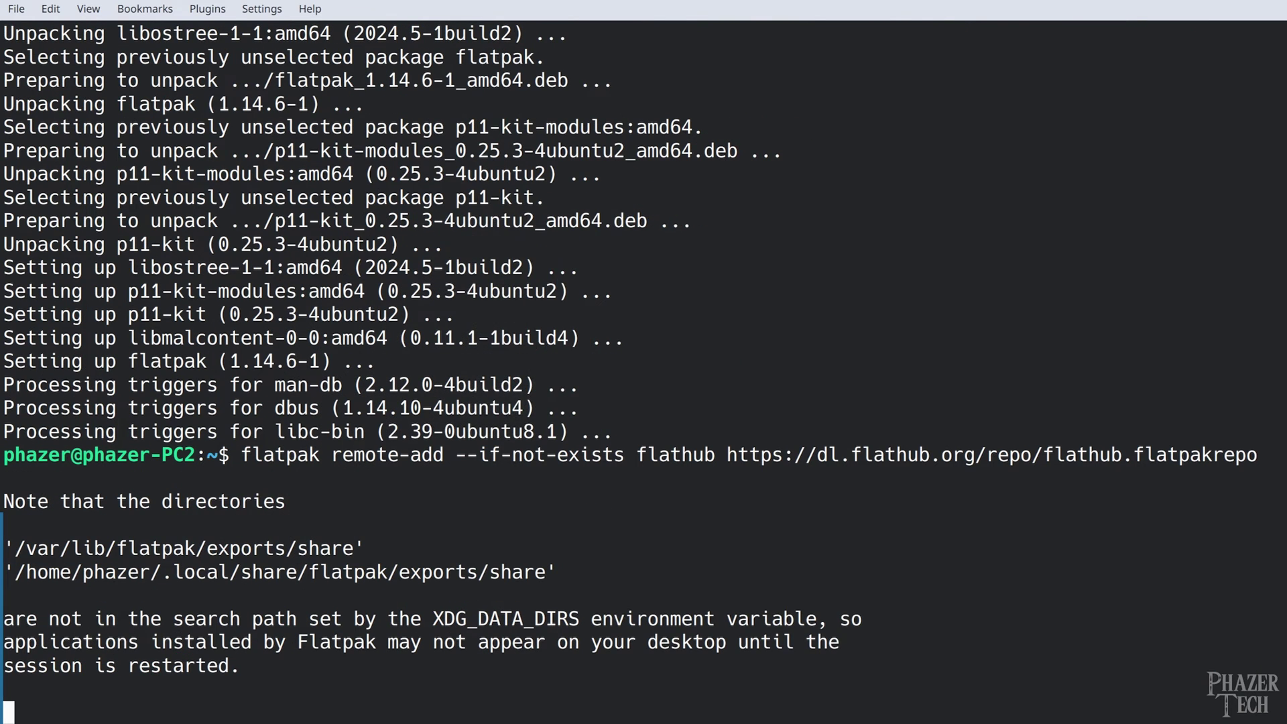
{"action": "type", "text": "**********"}
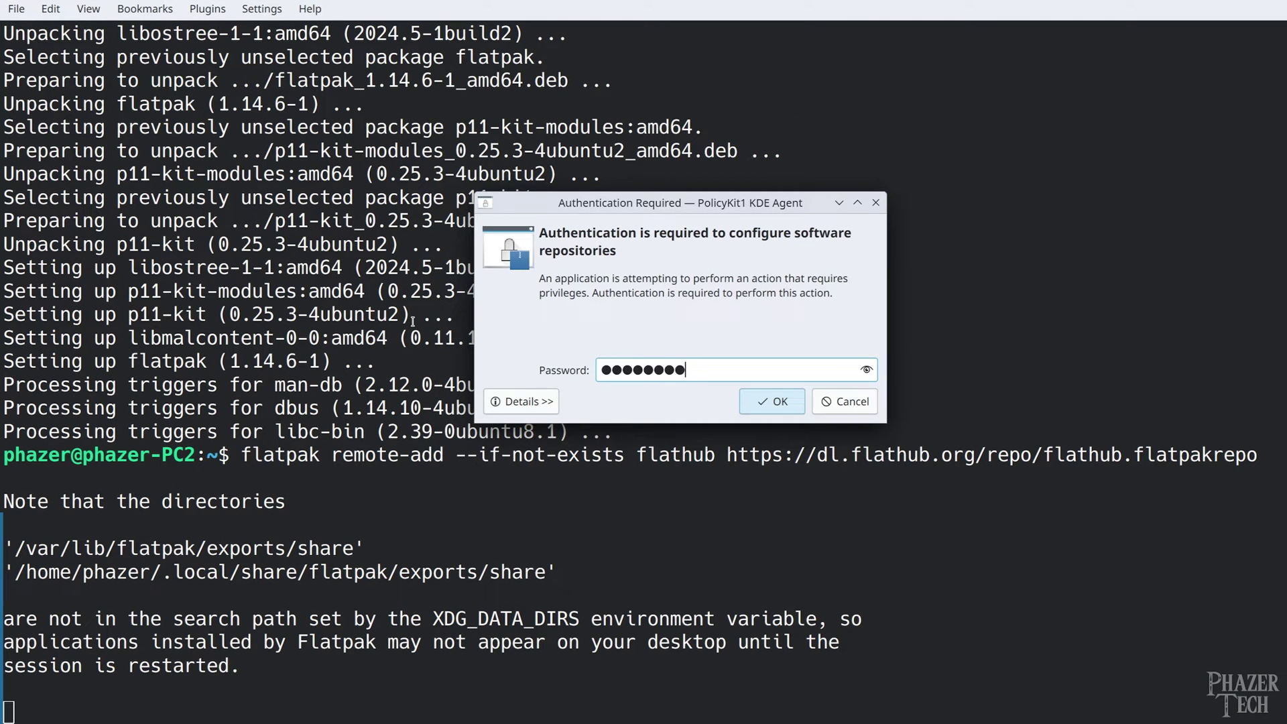
{"action": "key", "text": "Return"}
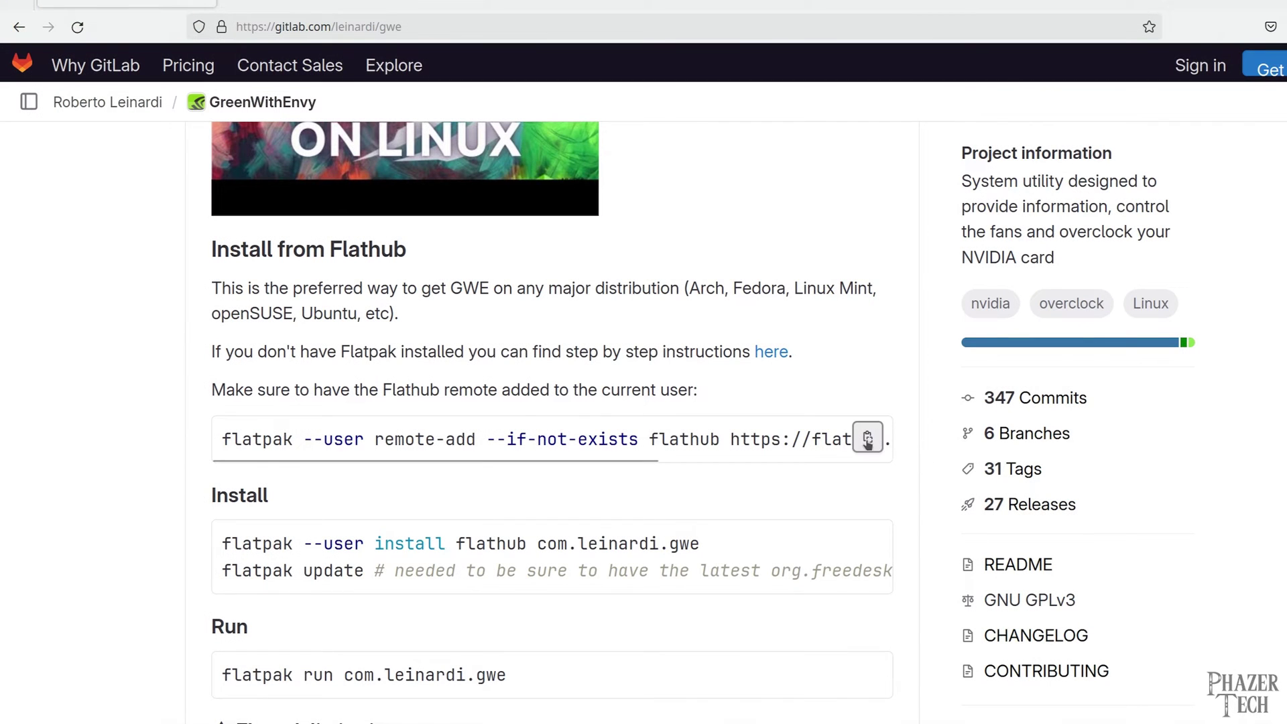
Paste the user-level Flathub remote-add command from the README into Konsole
{"action": "left_click", "coordinate": [868, 443]}
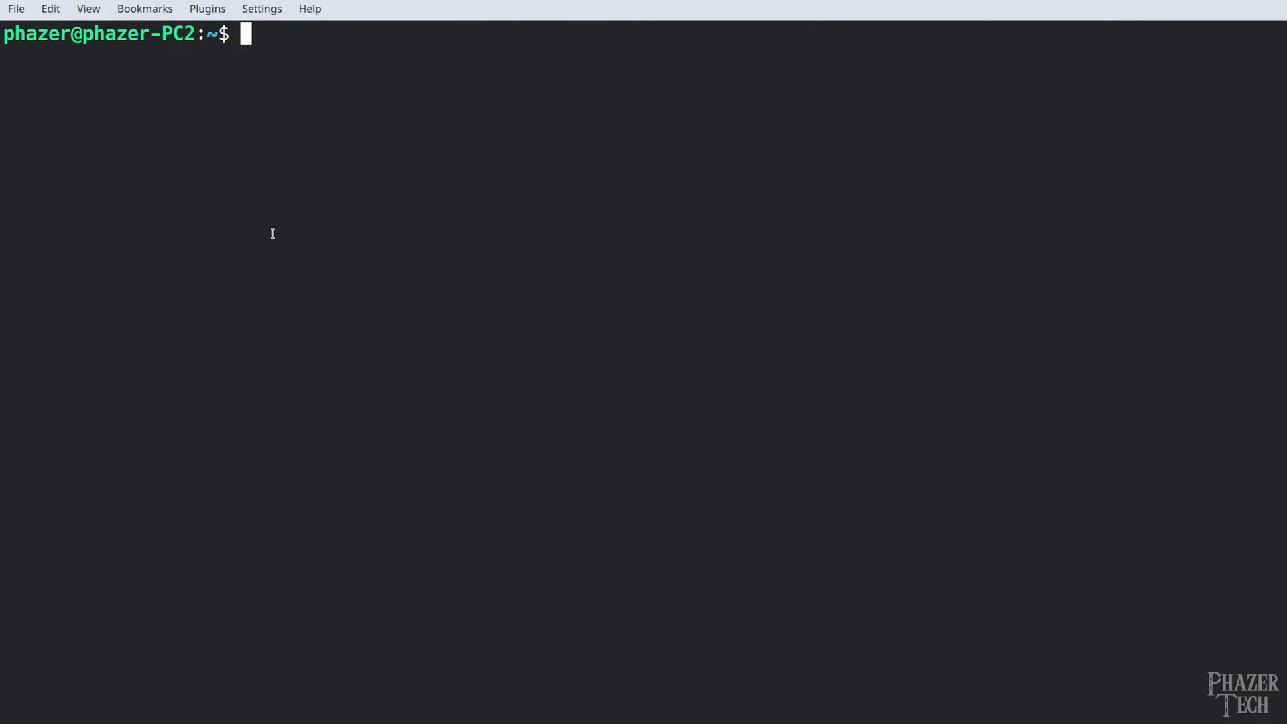
{"action": "right_click", "coordinate": [312, 47]}
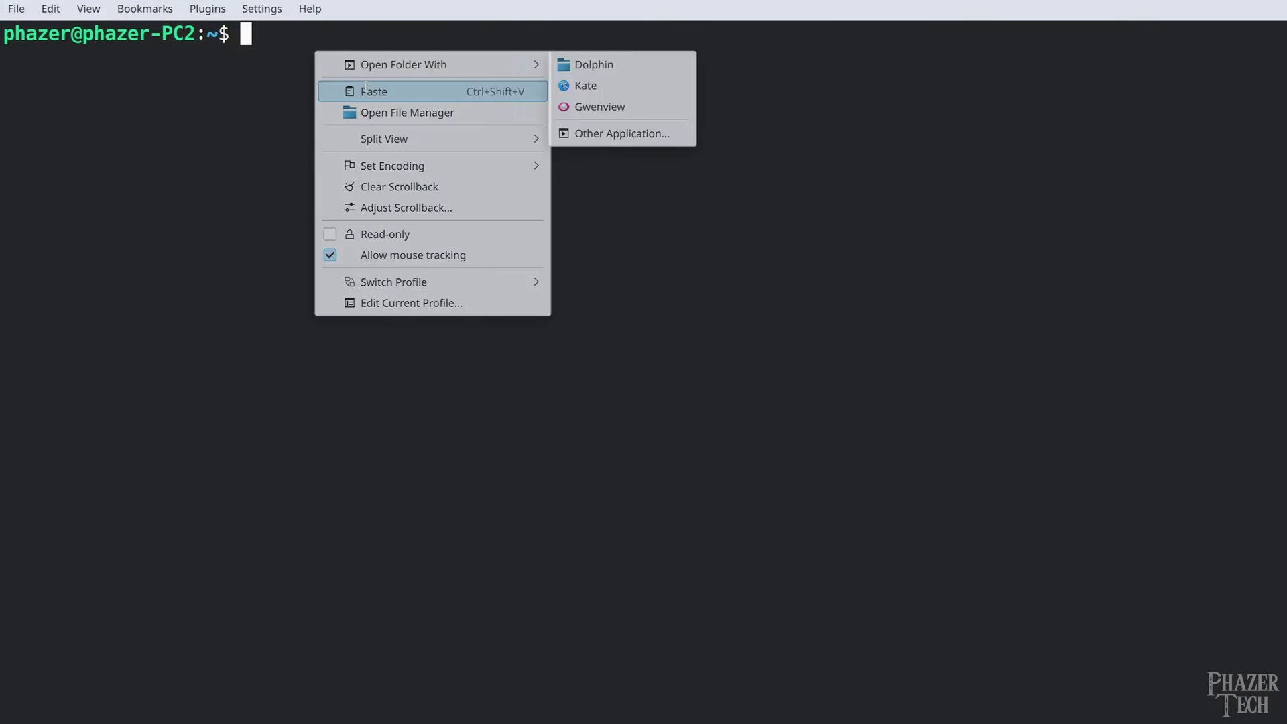
{"action": "left_click", "coordinate": [366, 89]}
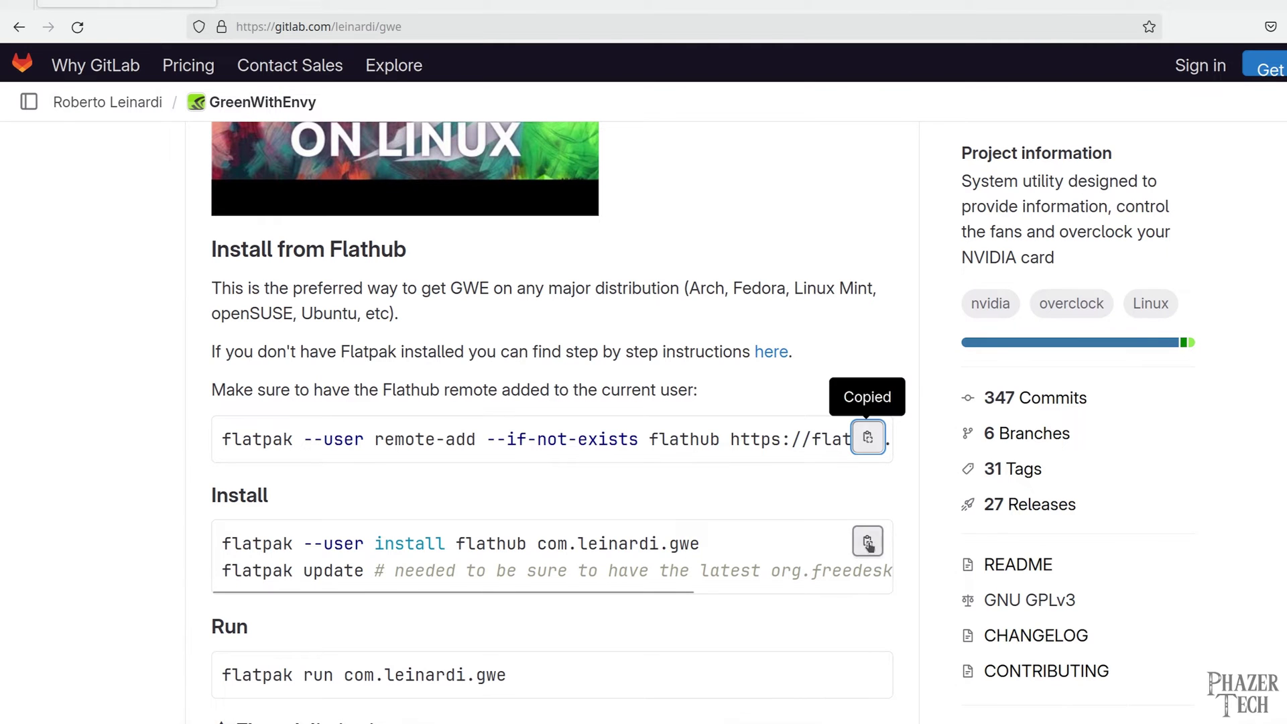
Install com.leinardi.gwe and run flatpak update, removing the comment and accepting the runtime prompts
{"action": "left_click", "coordinate": [867, 541]}
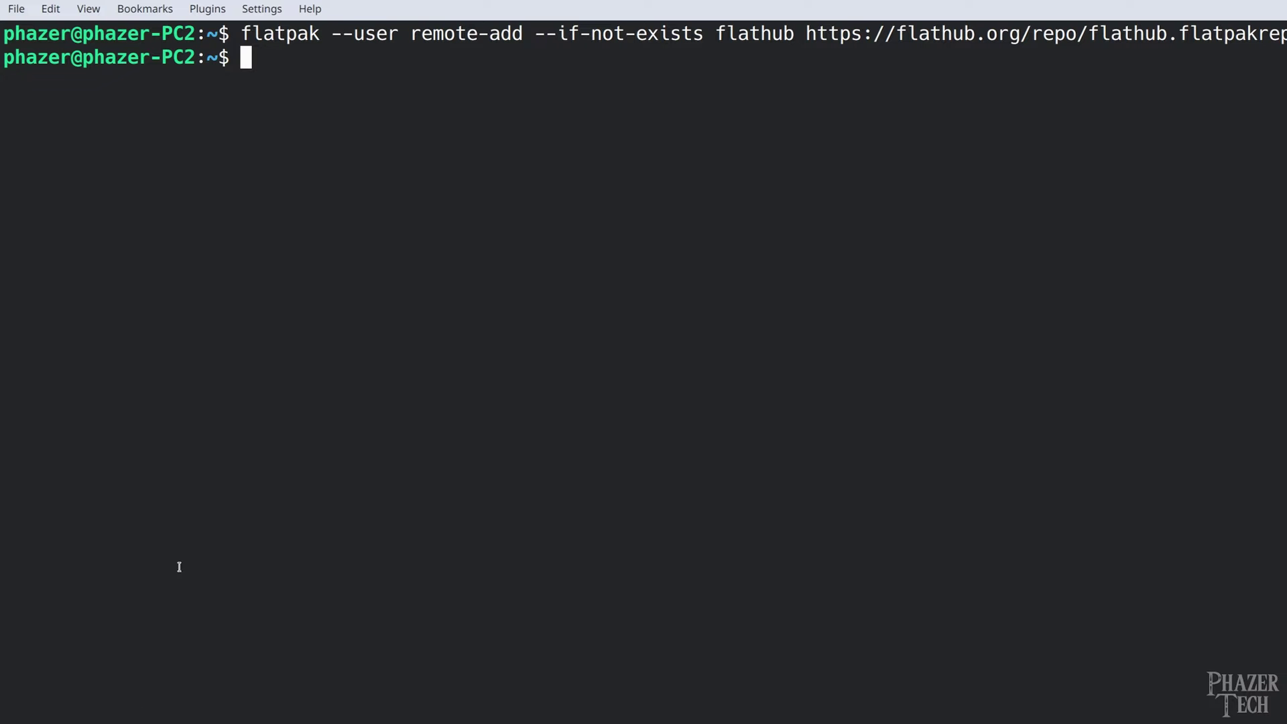
{"action": "right_click", "coordinate": [339, 267]}
{"action": "left_click", "coordinate": [435, 300]}
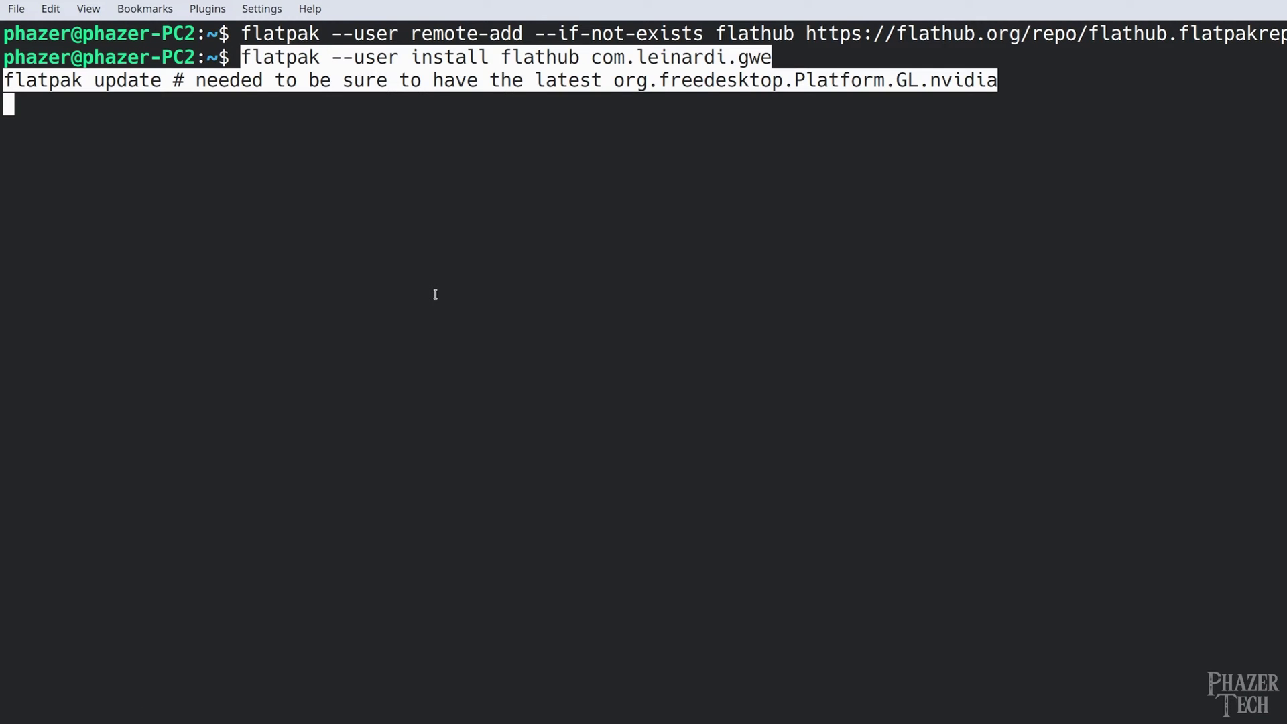
{"action": "key", "text": "BackSpace"}
{"action": "key", "text": "BackSpace"}
{"action": "key", "text": "BackSpace"}
{"action": "key", "text": "BackSpace"}
{"action": "key", "text": "BackSpace"}
{"action": "key", "text": "BackSpace"}
{"action": "key", "text": "BackSpace"}
{"action": "key", "text": "BackSpace"}
{"action": "key", "text": "BackSpace"}
{"action": "key", "text": "BackSpace"}
{"action": "key", "text": "BackSpace"}
{"action": "key", "text": "BackSpace"}
{"action": "key", "text": "BackSpace"}
{"action": "key", "text": "BackSpace"}
{"action": "key", "text": "BackSpace"}
{"action": "key", "text": "BackSpace"}
{"action": "key", "text": "BackSpace"}
{"action": "key", "text": "BackSpace"}
{"action": "key", "text": "BackSpace"}
{"action": "key", "text": "BackSpace"}
{"action": "key", "text": "BackSpace"}
{"action": "key", "text": "BackSpace"}
{"action": "key", "text": "BackSpace"}
{"action": "key", "text": "BackSpace"}
{"action": "key", "text": "BackSpace"}
{"action": "key", "text": "BackSpace"}
{"action": "key", "text": "BackSpace"}
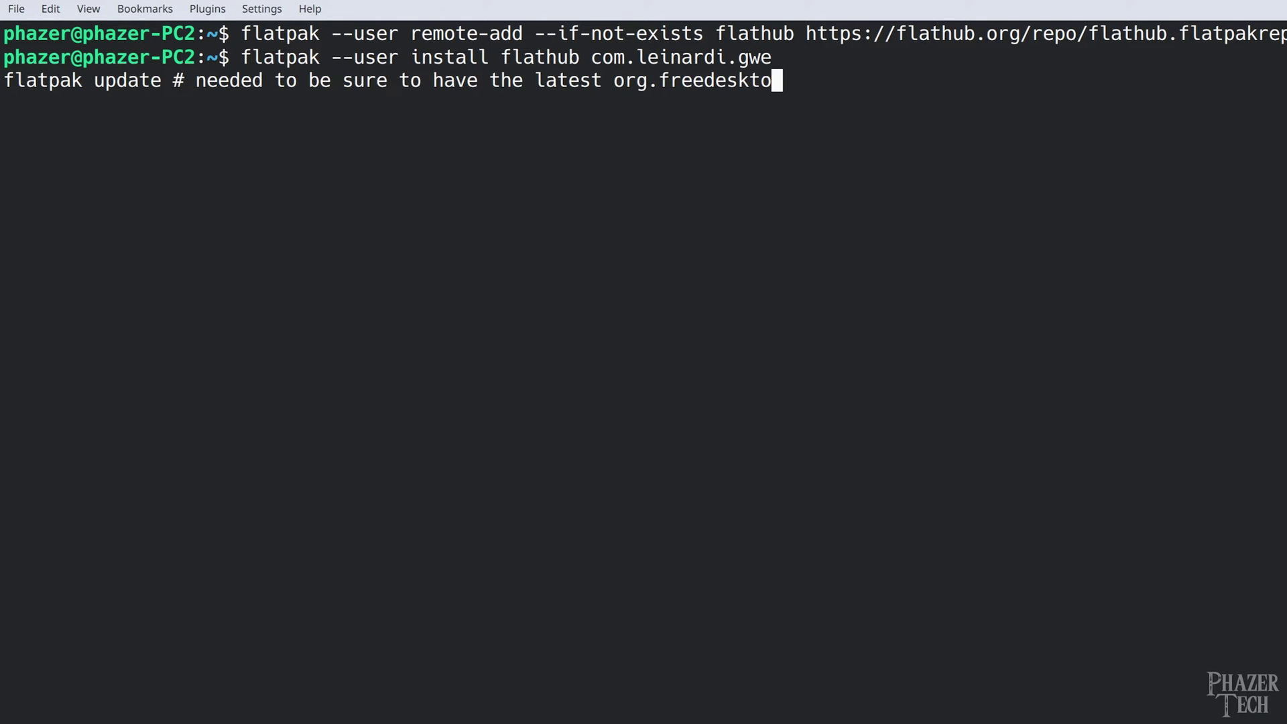
{"action": "key", "text": "BackSpace"}
{"action": "key", "text": "BackSpace"}
{"action": "key", "text": "BackSpace"}
{"action": "key", "text": "BackSpace"}
{"action": "key", "text": "BackSpace"}
{"action": "key", "text": "BackSpace"}
{"action": "key", "text": "BackSpace"}
{"action": "key", "text": "BackSpace"}
{"action": "key", "text": "BackSpace"}
{"action": "key", "text": "BackSpace"}
{"action": "key", "text": "BackSpace"}
{"action": "key", "text": "BackSpace"}
{"action": "key", "text": "BackSpace"}
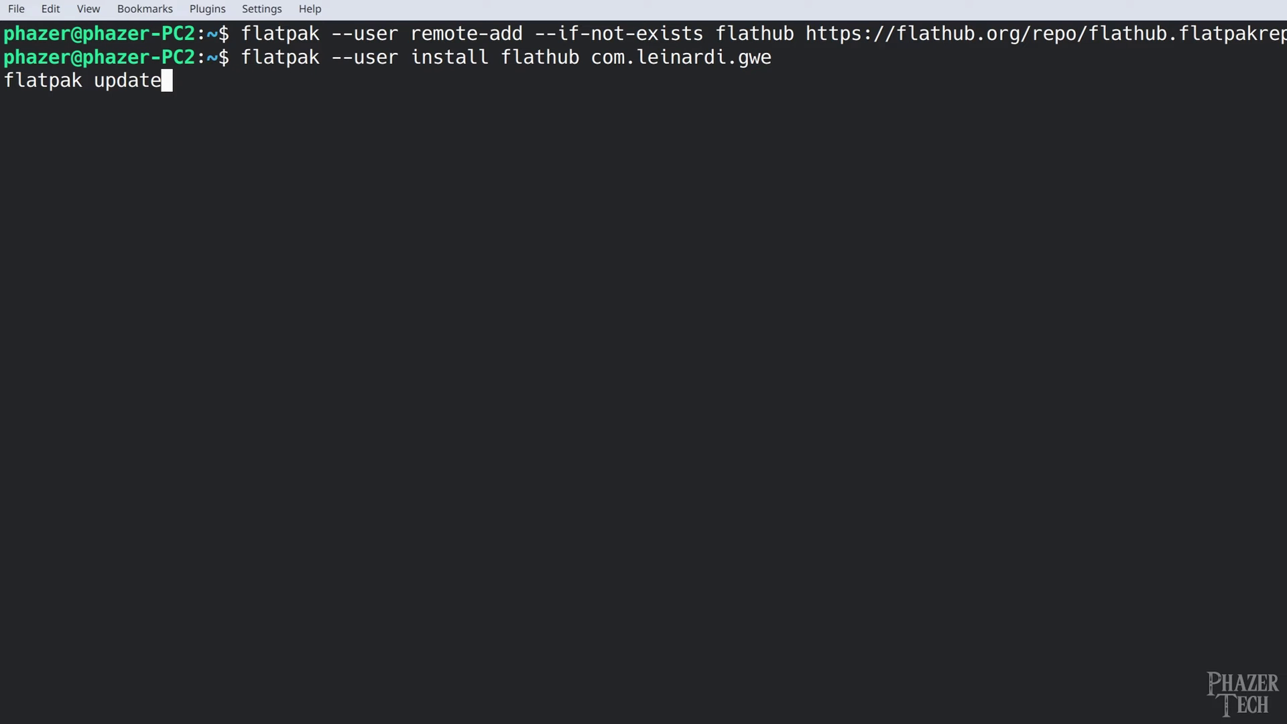
{"action": "key", "text": "Return"}
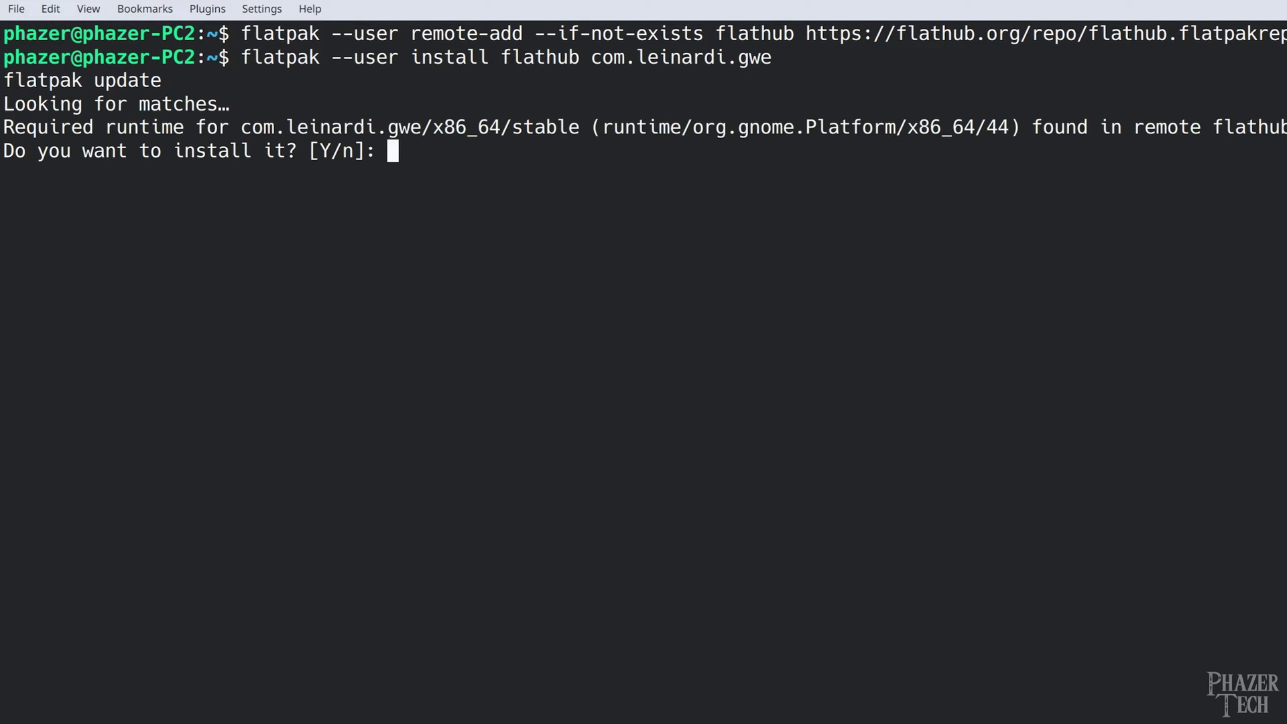
{"action": "key", "text": "Return"}
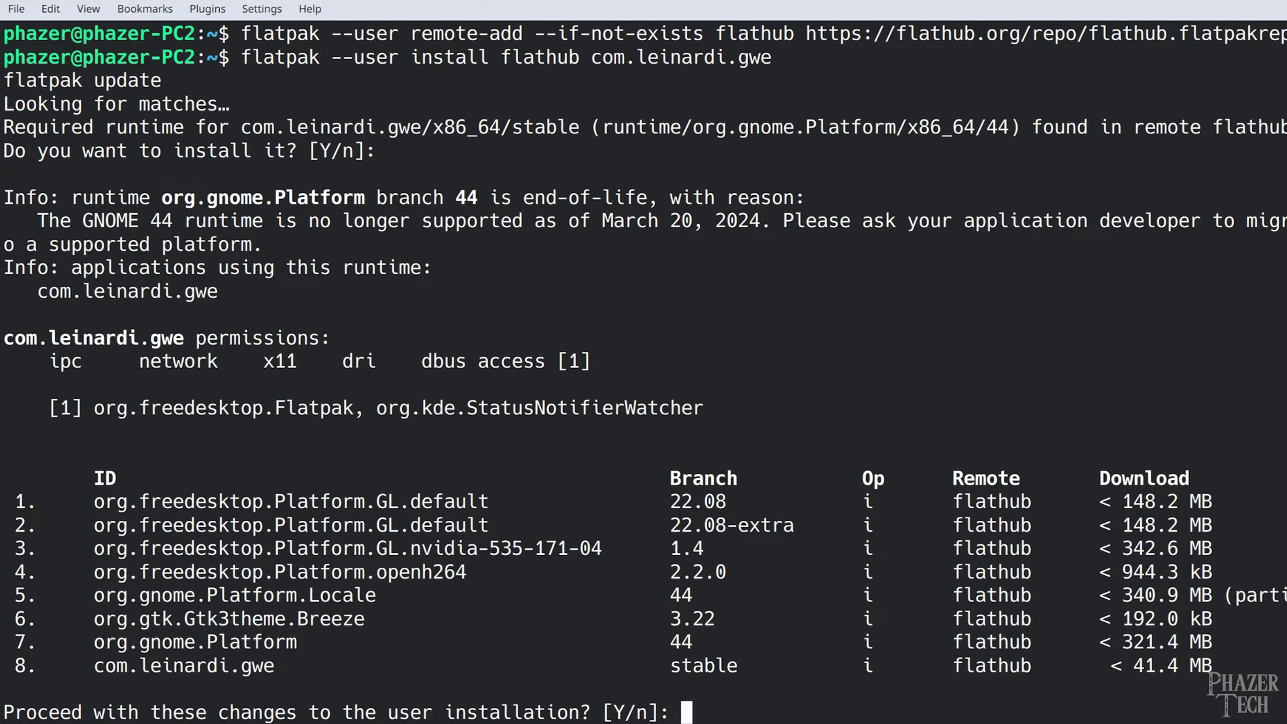
{"action": "key", "text": "Return"}
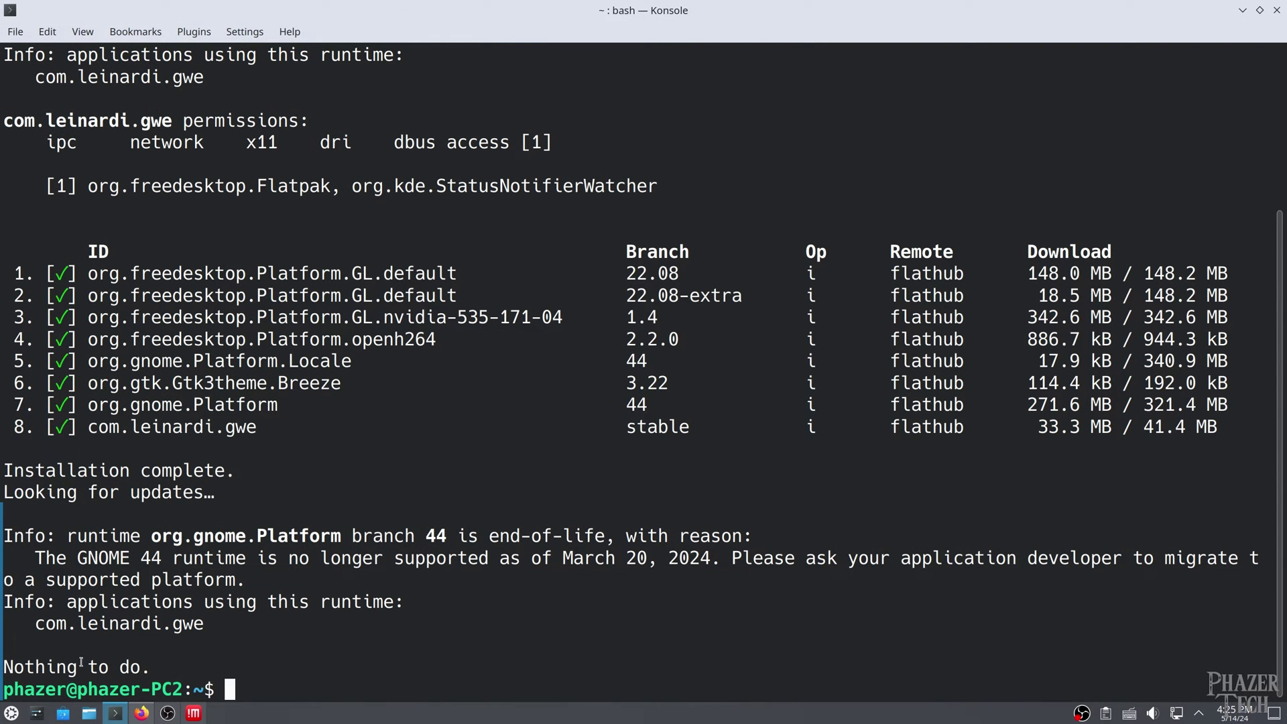
Launch GreenWithEnvy via a 'gree' search, maximize it, and keep the Auto (VBIOS controlled) fan profile
{"action": "left_click", "coordinate": [13, 714]}
{"action": "type", "text": "gree"}
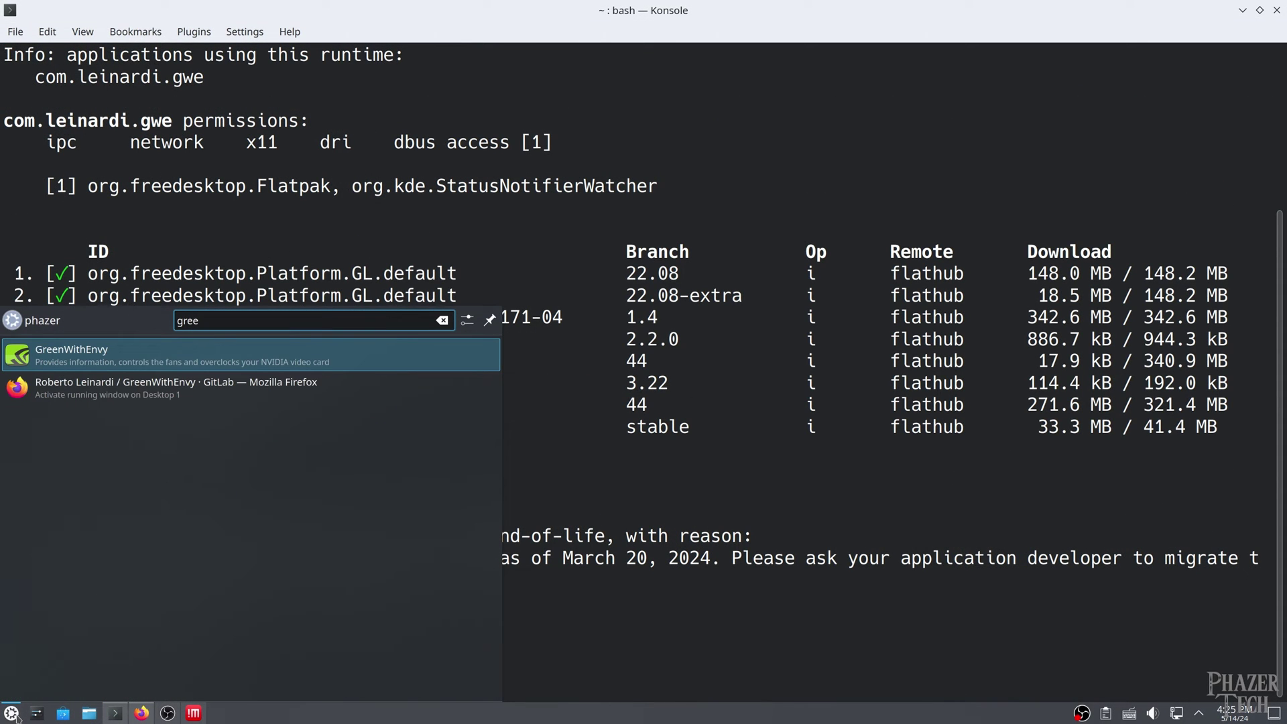
{"action": "left_click", "coordinate": [221, 352]}
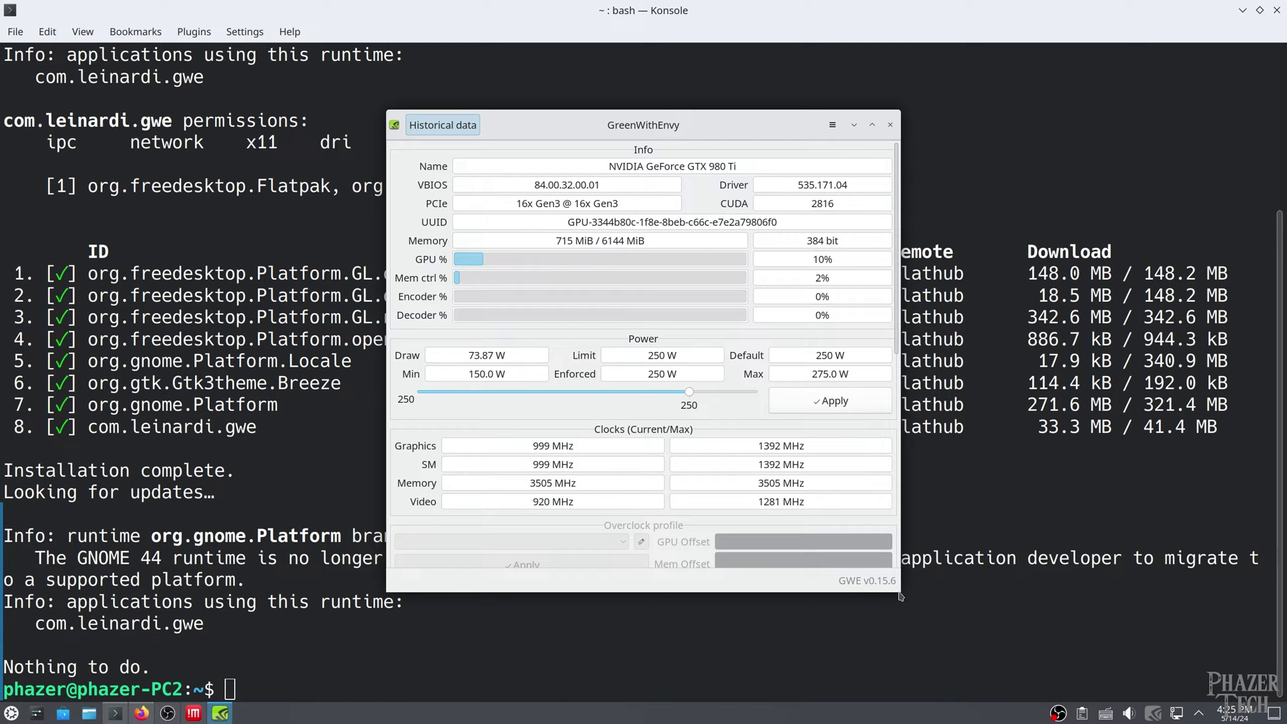
{"action": "left_click", "coordinate": [872, 125]}
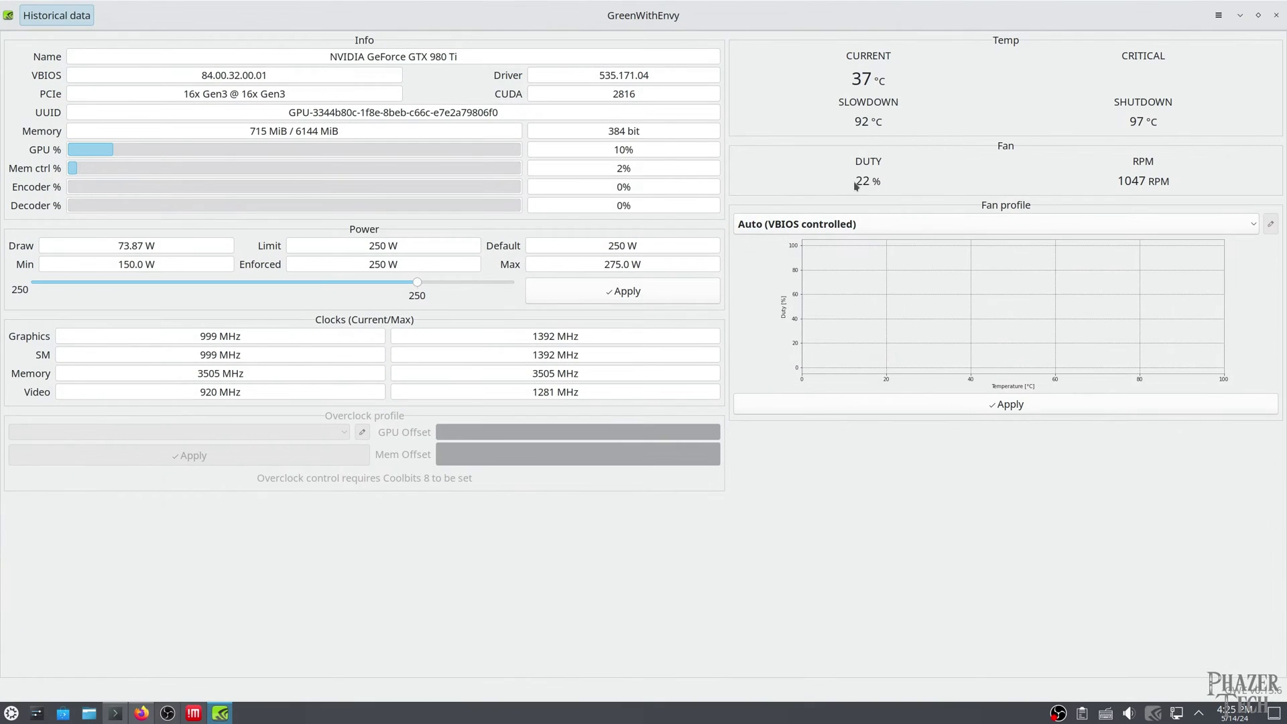
{"action": "left_click", "coordinate": [937, 225]}
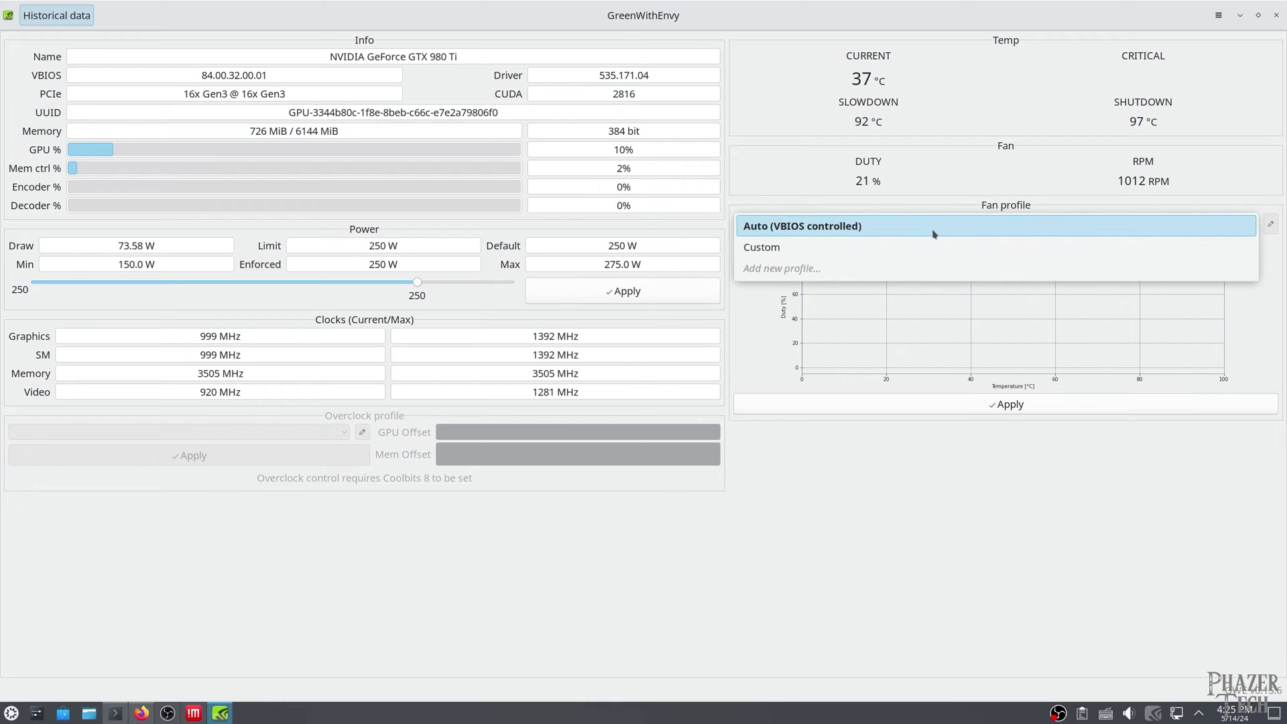
{"action": "left_click", "coordinate": [728, 479]}
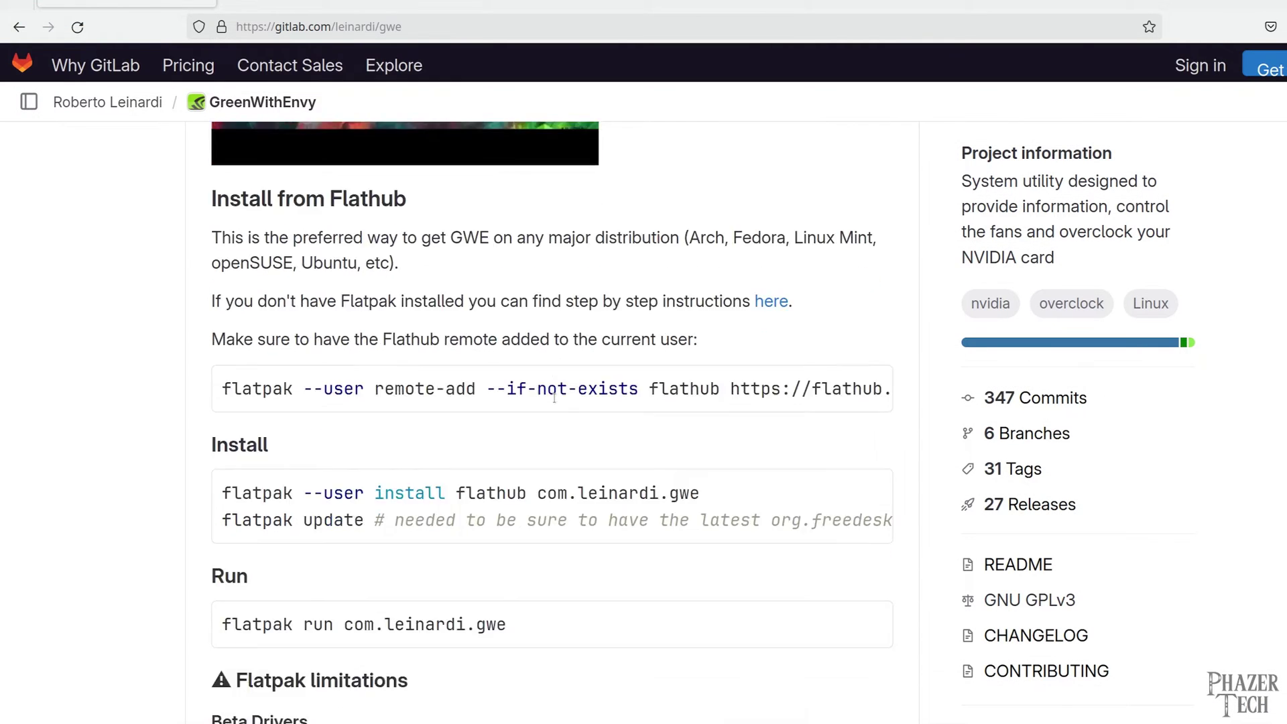
Open the README FAQ's Coolbits link to the ArchWiki overclocking section in a new tab
{"action": "scroll", "coordinate": [554, 399], "scroll_direction": "down", "scroll_amount": 20}
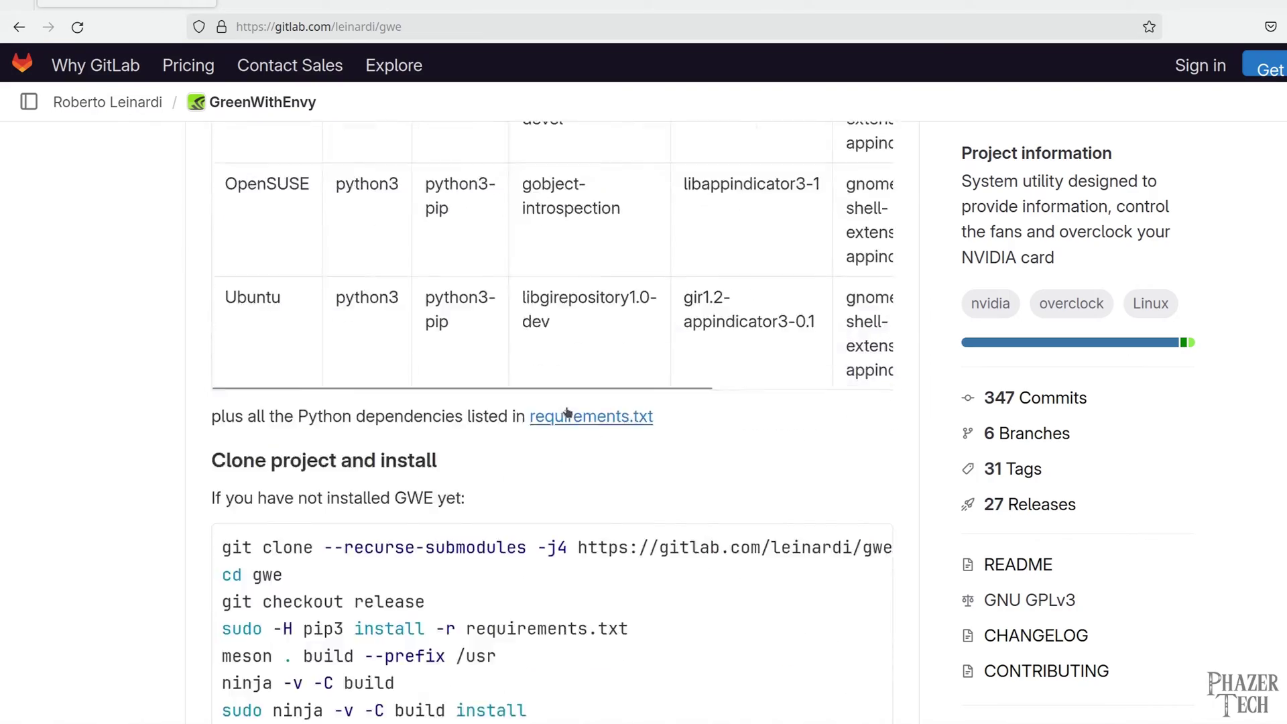
{"action": "scroll", "coordinate": [566, 412], "scroll_direction": "down", "scroll_amount": 20}
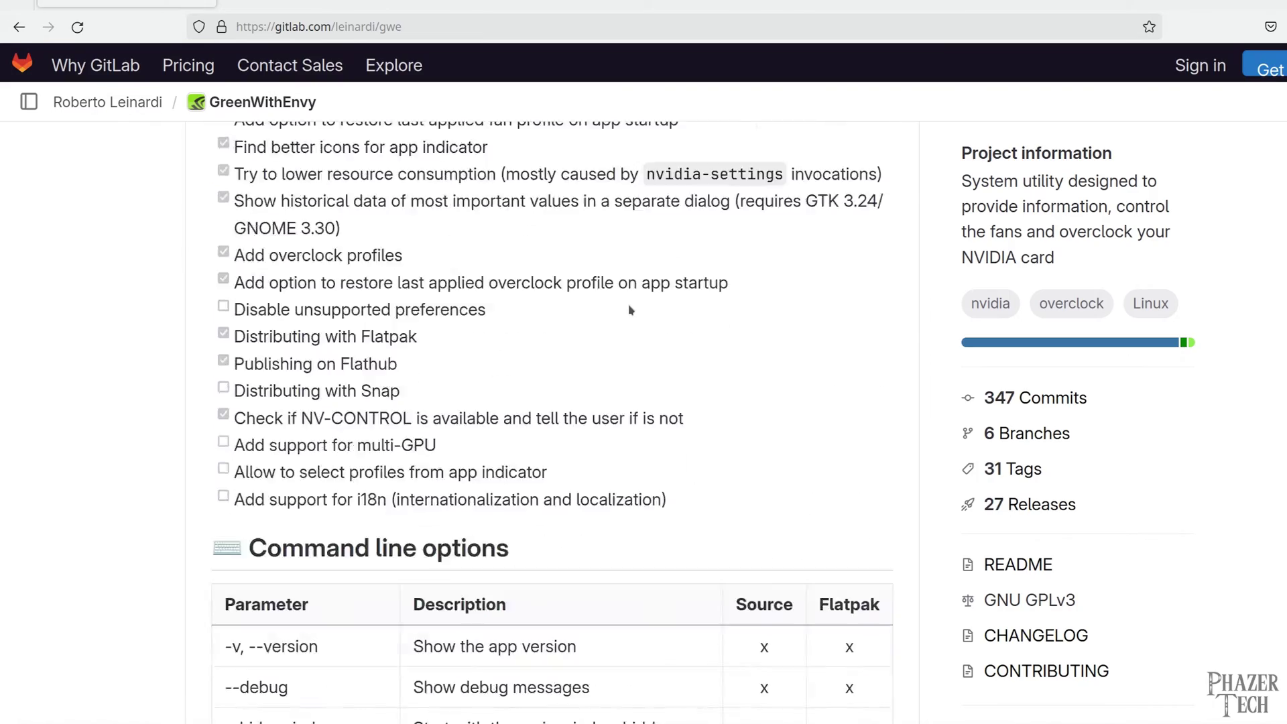
{"action": "scroll", "coordinate": [631, 310], "scroll_direction": "down", "scroll_amount": 20}
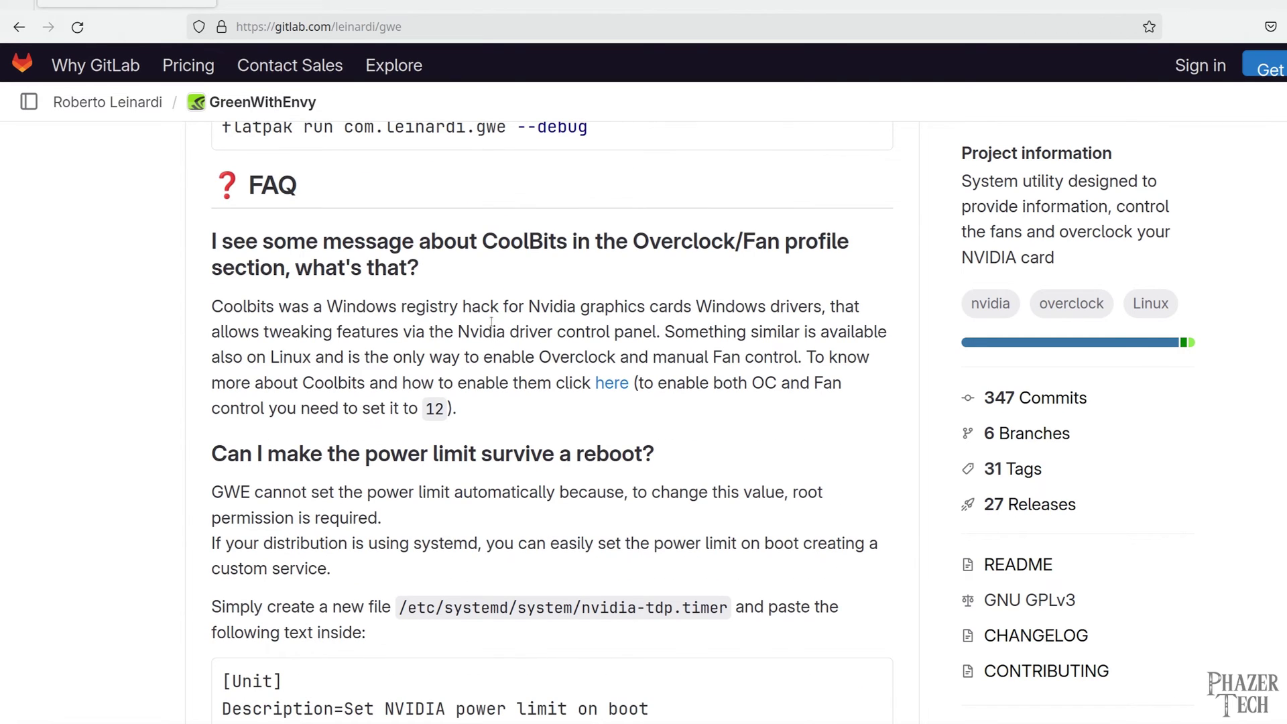
{"action": "right_click", "coordinate": [612, 388]}
{"action": "left_click", "coordinate": [616, 401]}
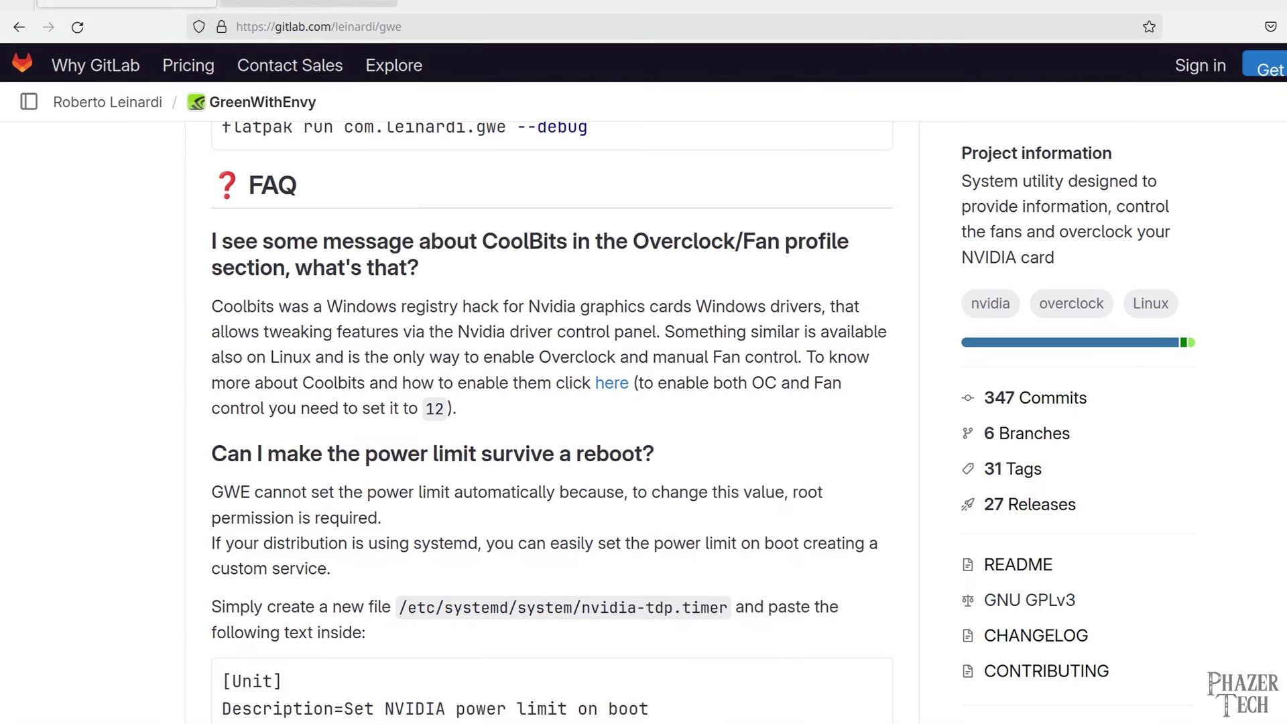
{"action": "key", "text": "ctrl+Tab"}
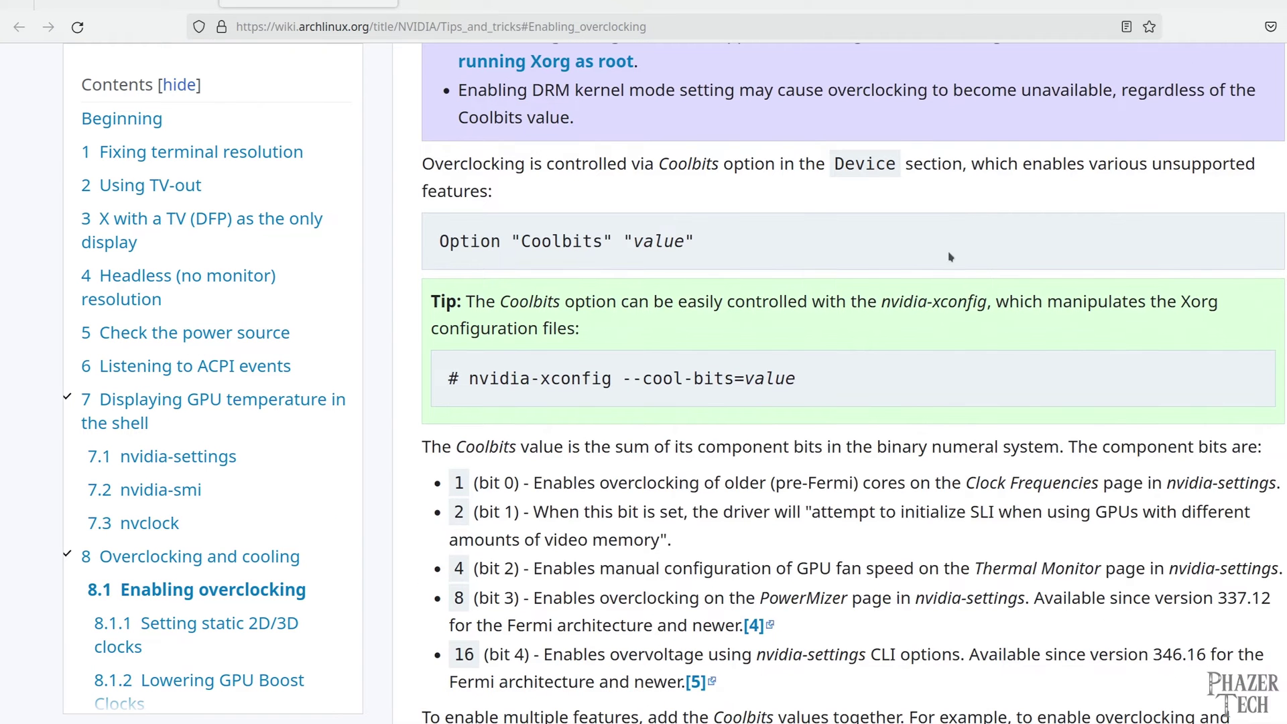
Select and copy the nvidia-xconfig cool-bits command from the ArchWiki page
{"action": "scroll", "coordinate": [952, 258], "scroll_direction": "down", "scroll_amount": 3}
{"action": "left_click_drag", "start_coordinate": [824, 378], "coordinate": [469, 379]}
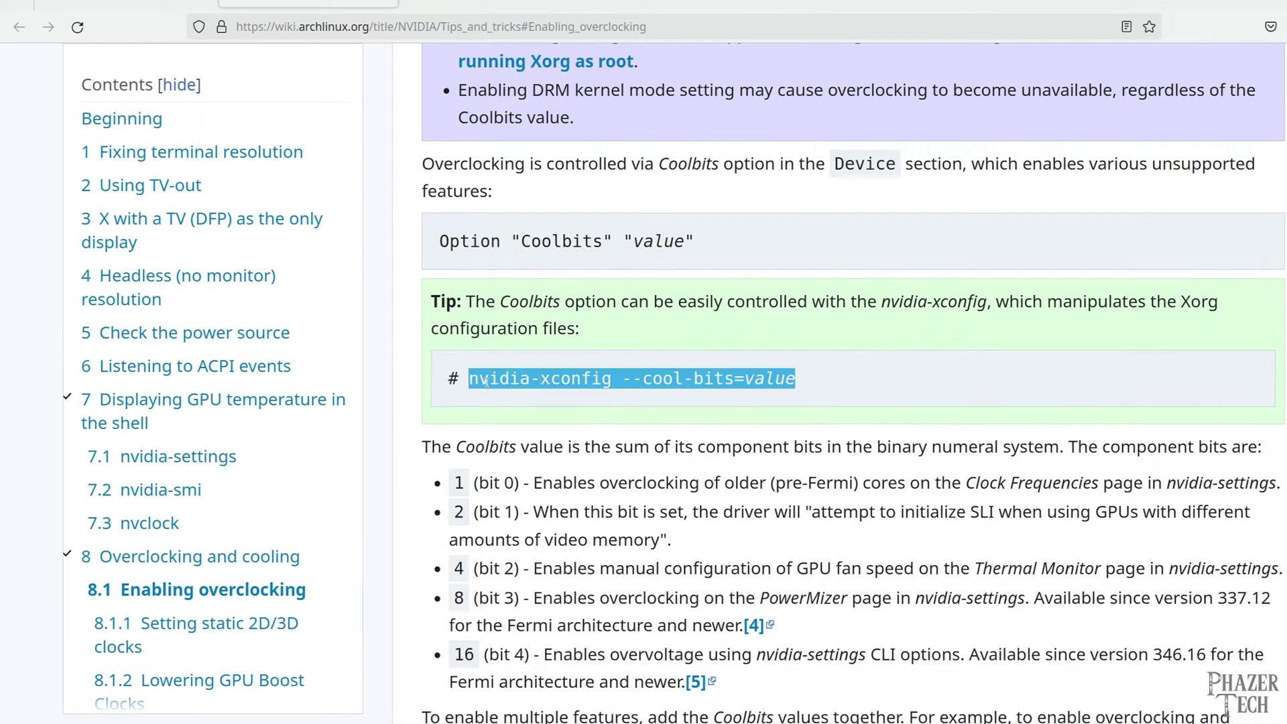
{"action": "right_click", "coordinate": [488, 387]}
{"action": "left_click", "coordinate": [517, 399]}
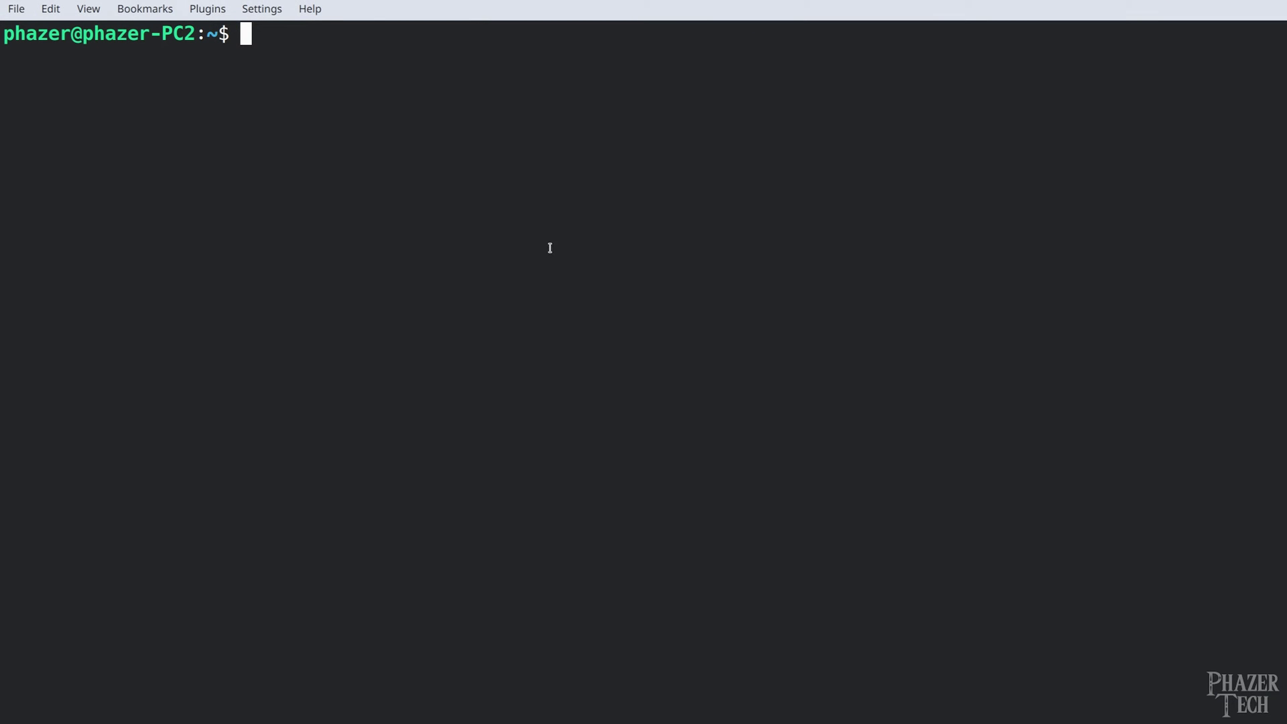
Run sudo nvidia-xconfig --cool-bits=12 in Konsole, replacing the placeholder value with 12
{"action": "type", "text": "sudo"}
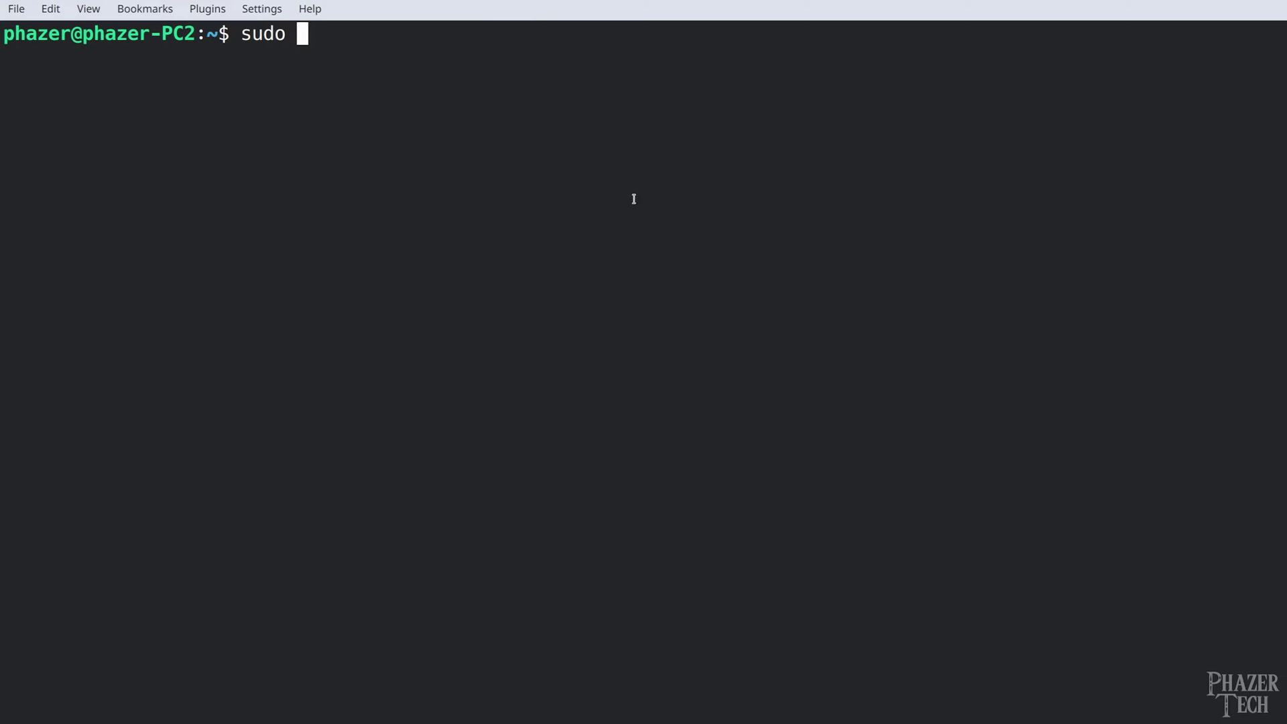
{"action": "right_click", "coordinate": [399, 63]}
{"action": "left_click", "coordinate": [445, 105]}
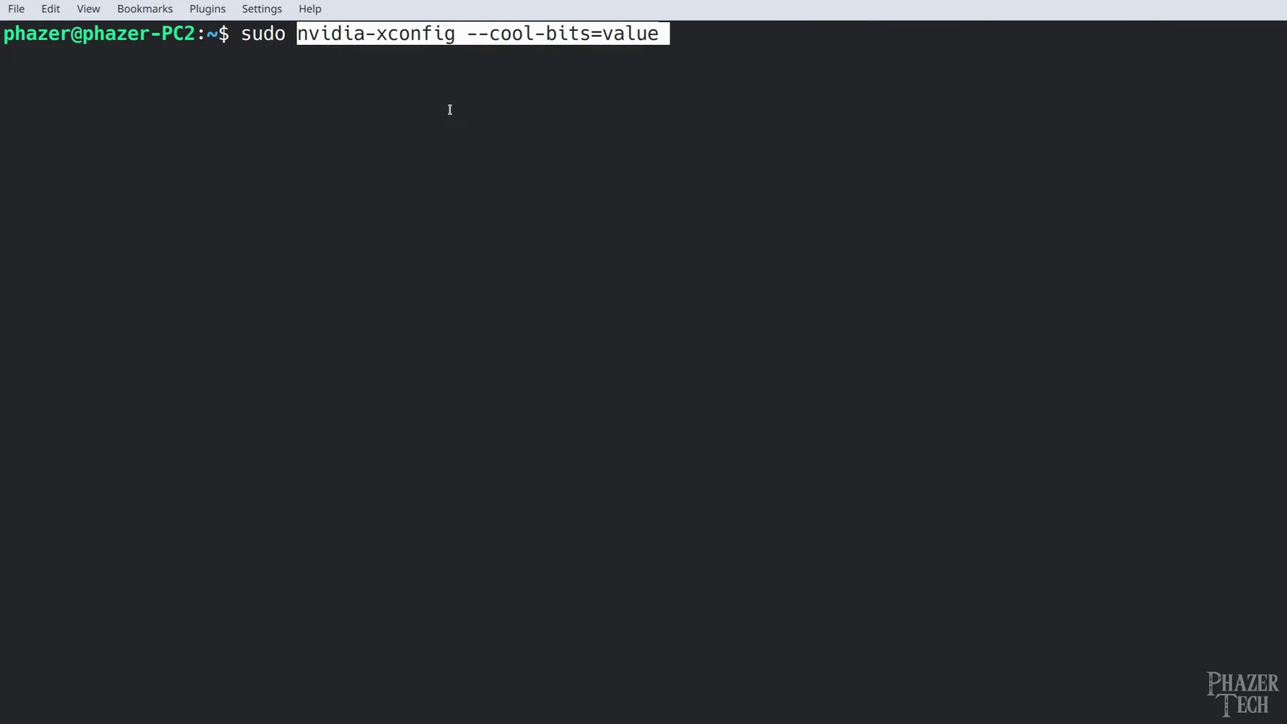
{"action": "key", "text": "BackSpace"}
{"action": "key", "text": "BackSpace"}
{"action": "key", "text": "BackSpace"}
{"action": "key", "text": "BackSpace"}
{"action": "key", "text": "BackSpace"}
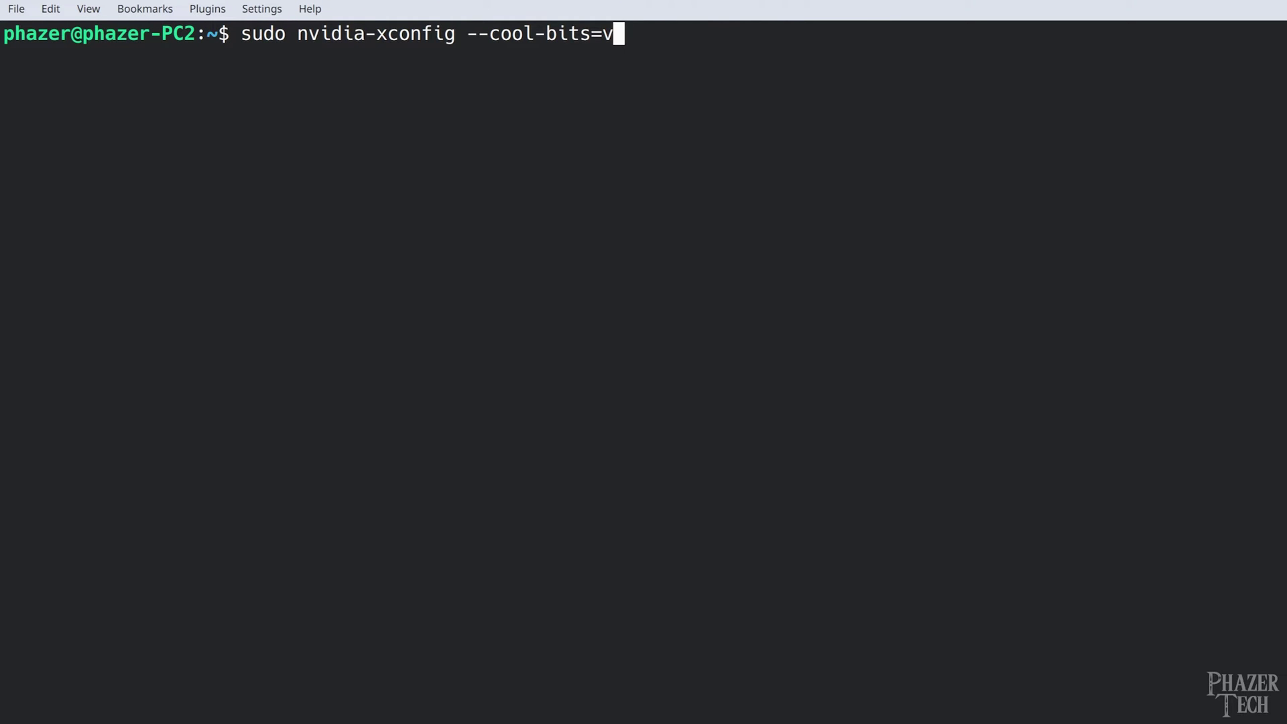
{"action": "type", "text": "12"}
{"action": "key", "text": "Return"}
{"action": "key", "text": "Return"}
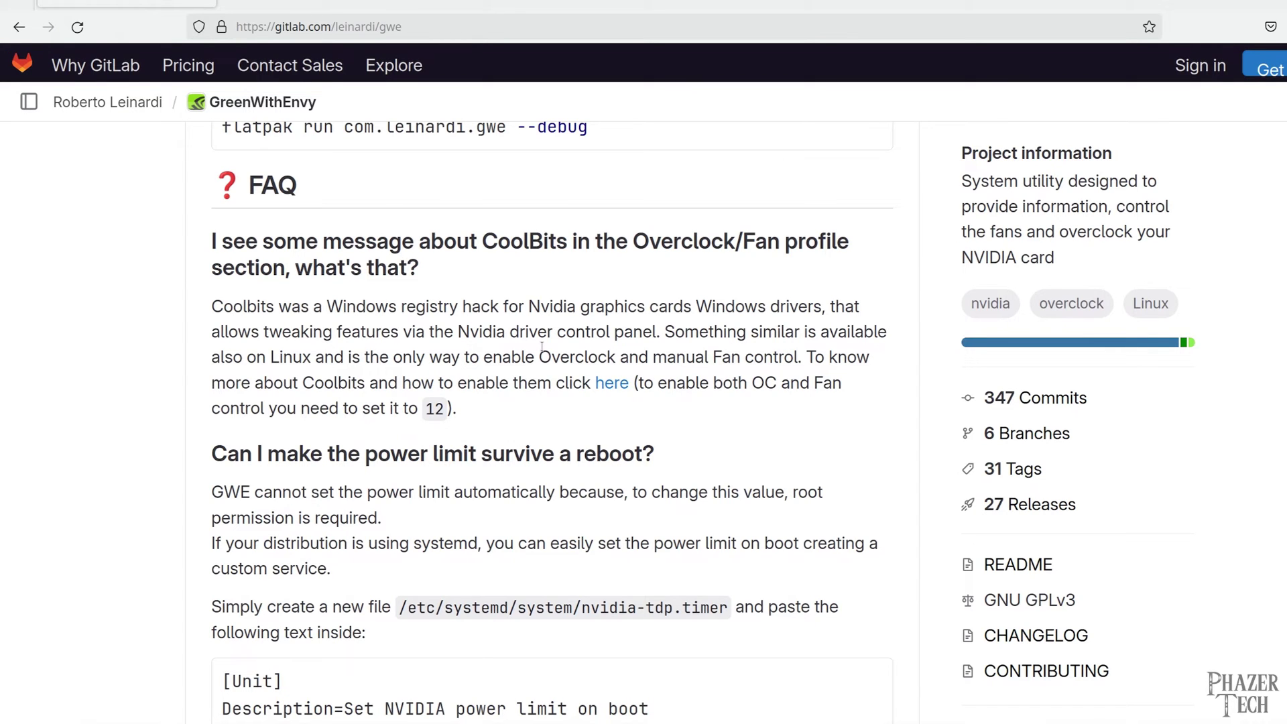
Launch GreenWithEnvy from the launcher and maximize its window
{"action": "key", "text": "super"}
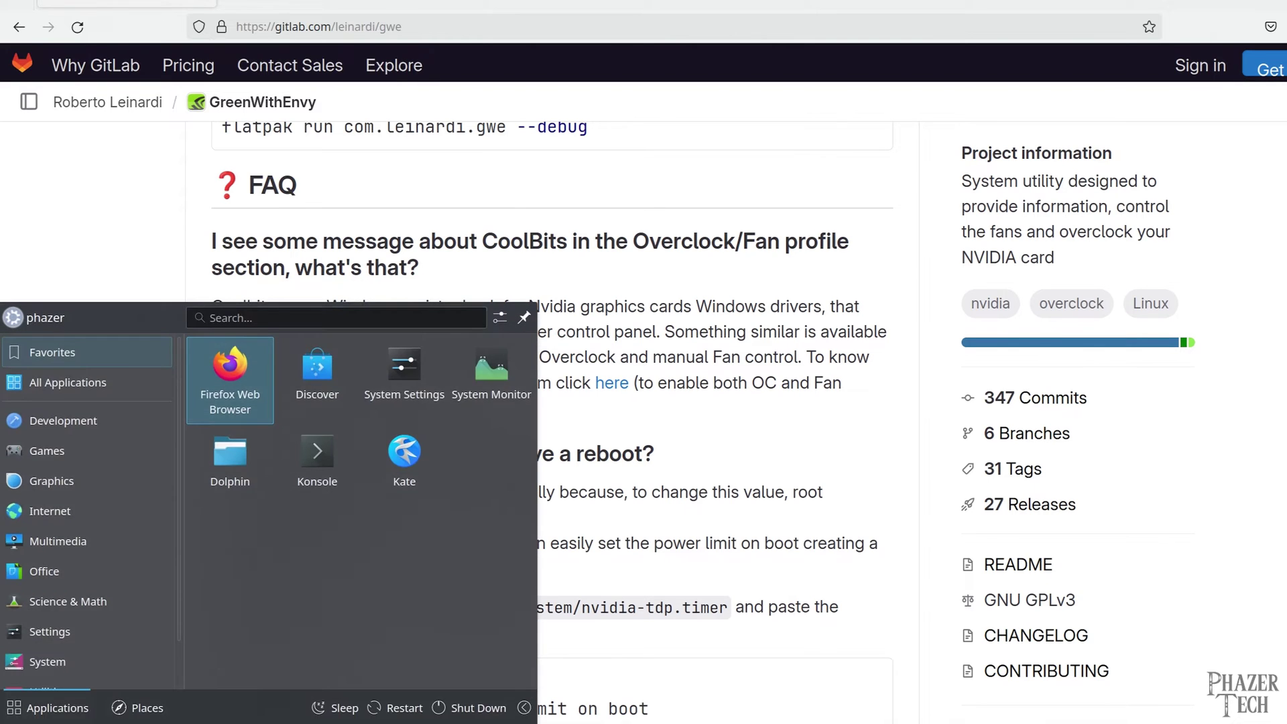
{"action": "type", "text": "gre"}
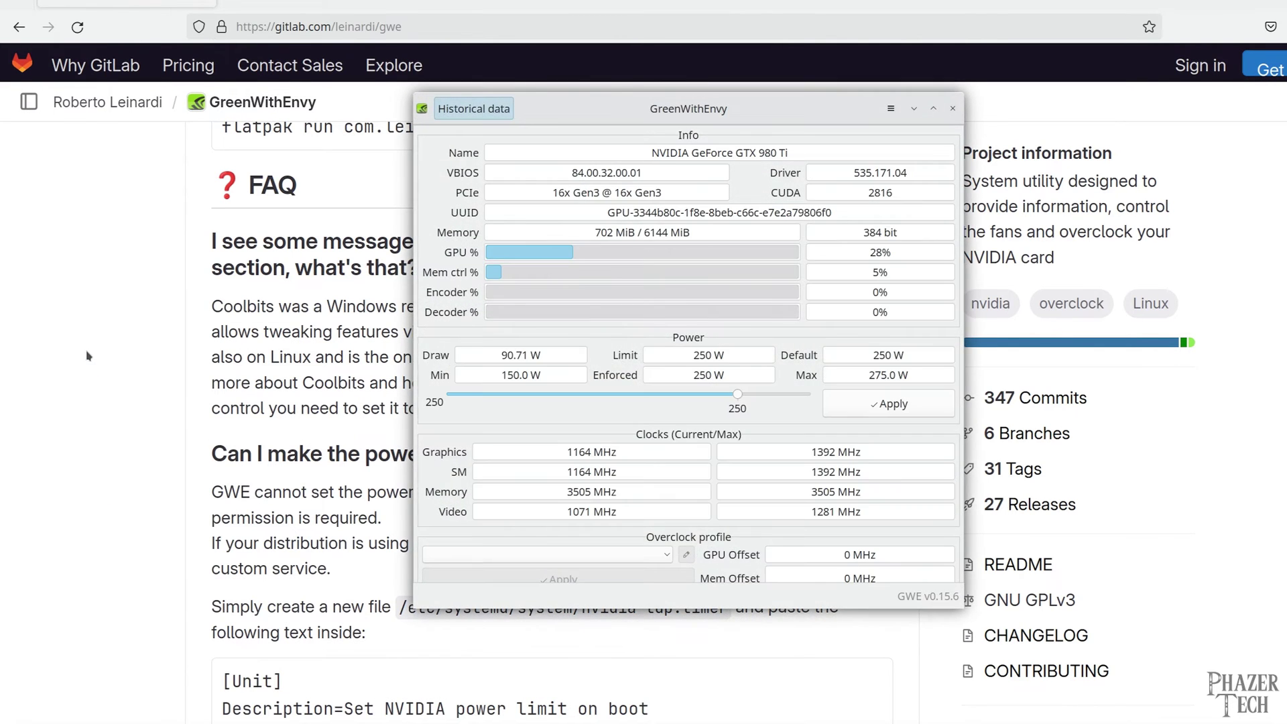
{"action": "left_click", "coordinate": [927, 109]}
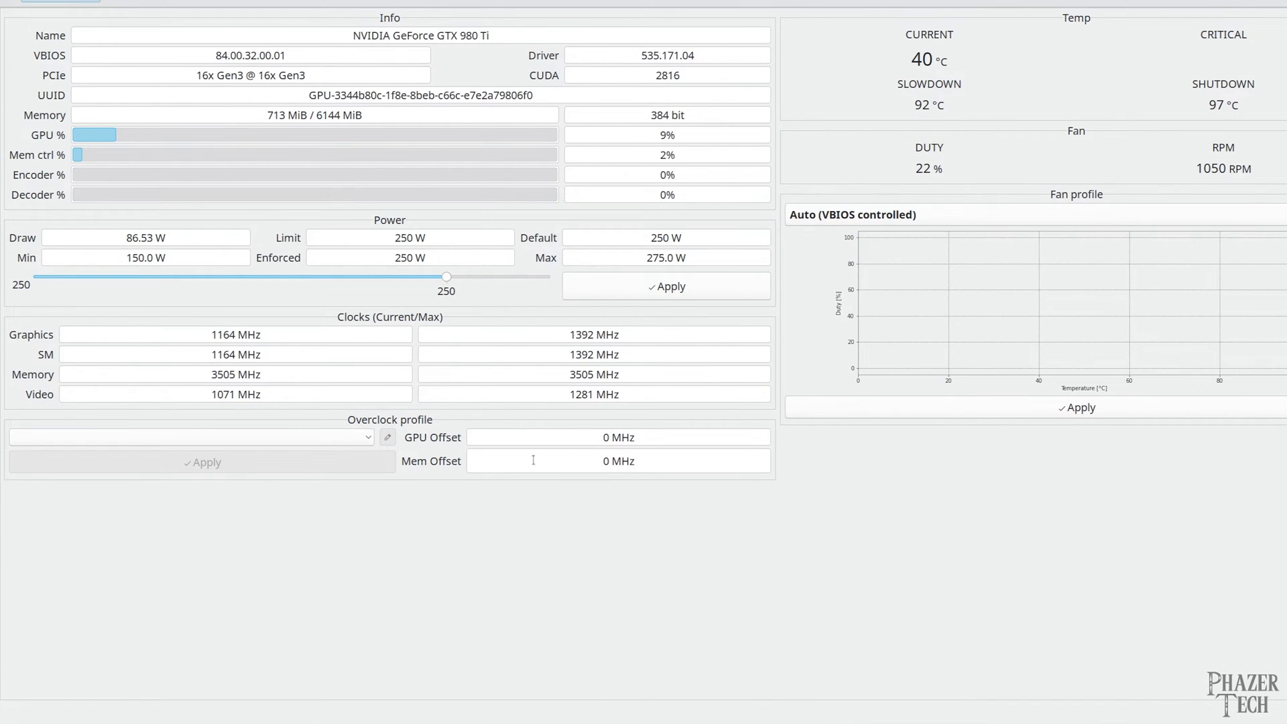
Add an overclock profile named default with a -90 MHz GPU offset, then apply and save it
{"action": "left_click", "coordinate": [339, 437]}
{"action": "left_click", "coordinate": [279, 462]}
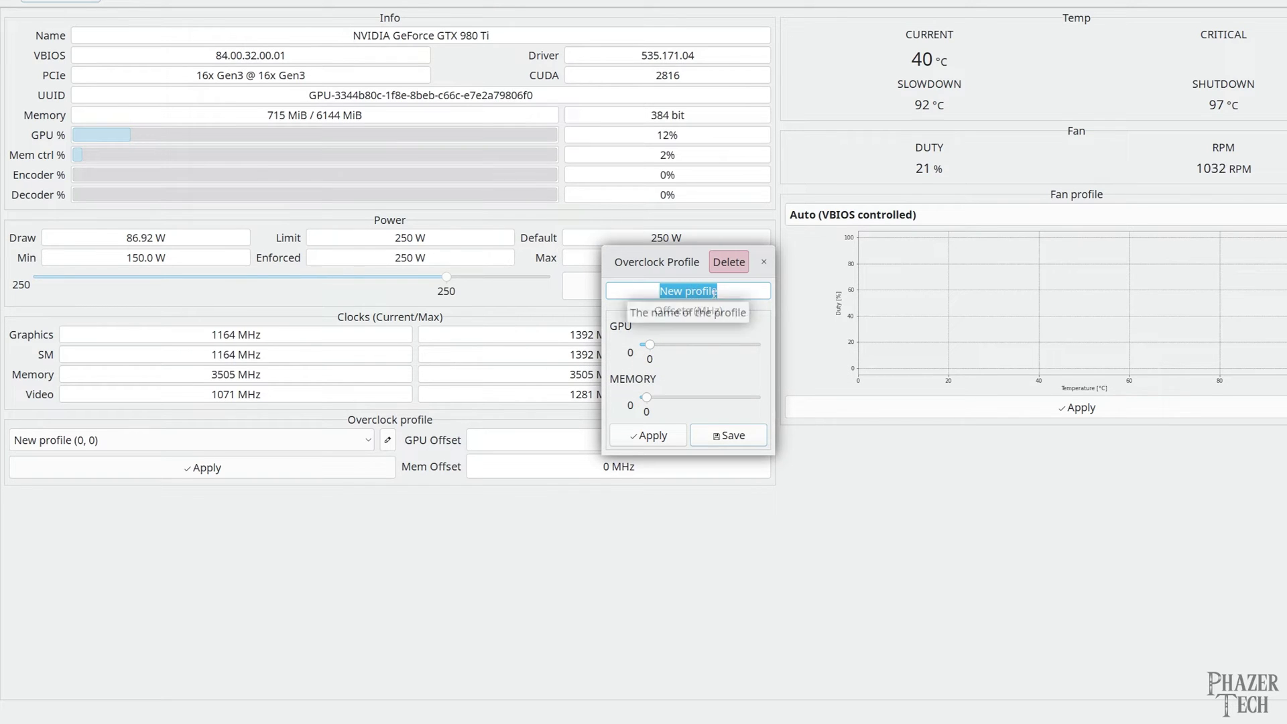
{"action": "type", "text": "oefault"}
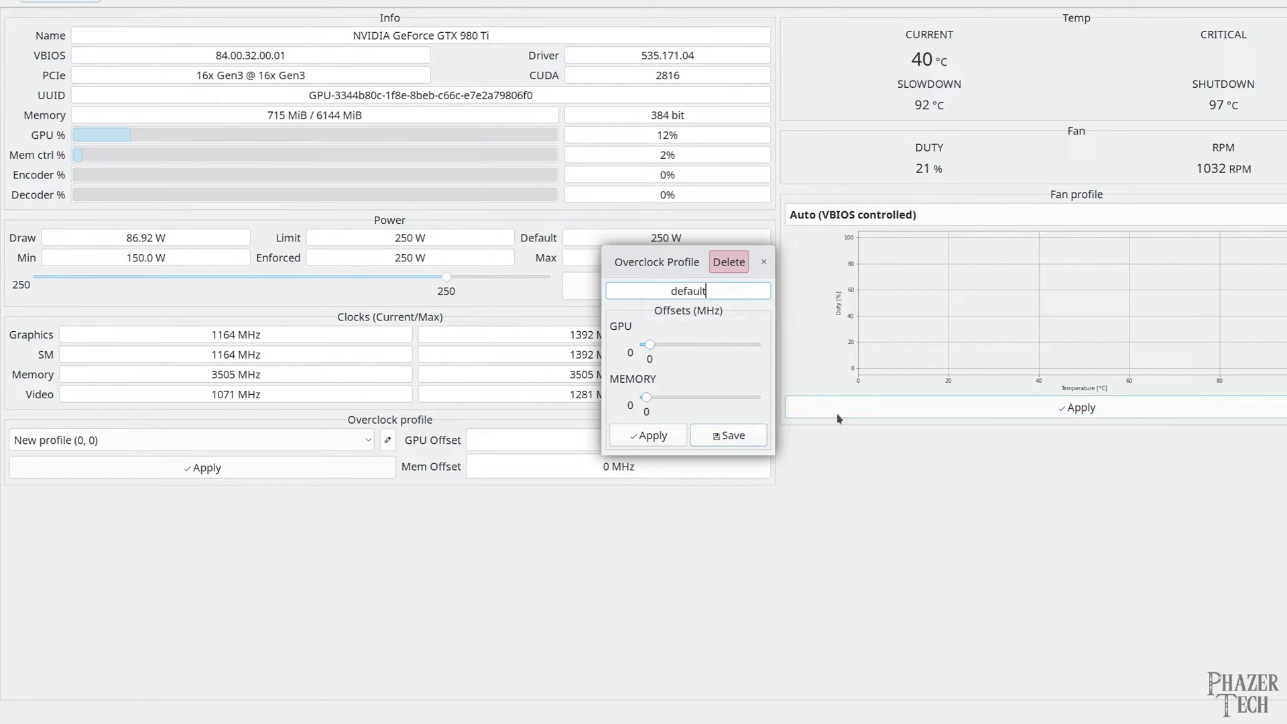
{"action": "left_click", "coordinate": [647, 348]}
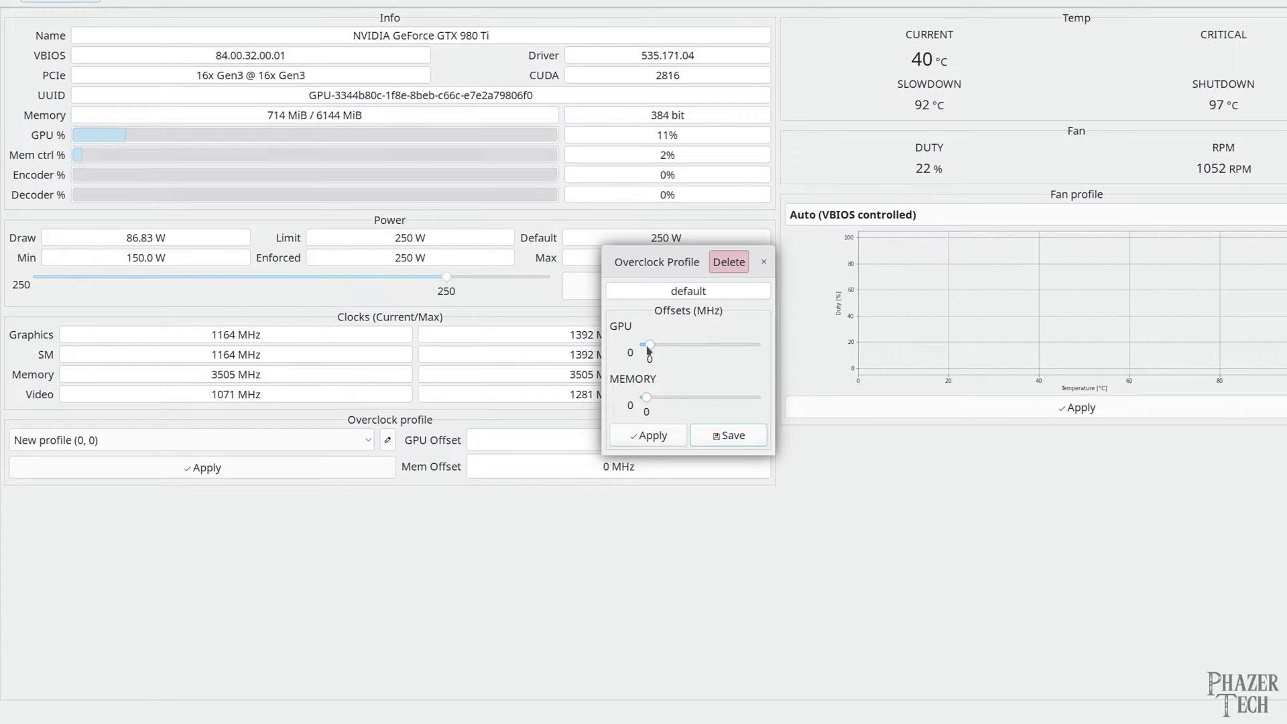
{"action": "left_click_drag", "start_coordinate": [652, 348], "coordinate": [634, 349]}
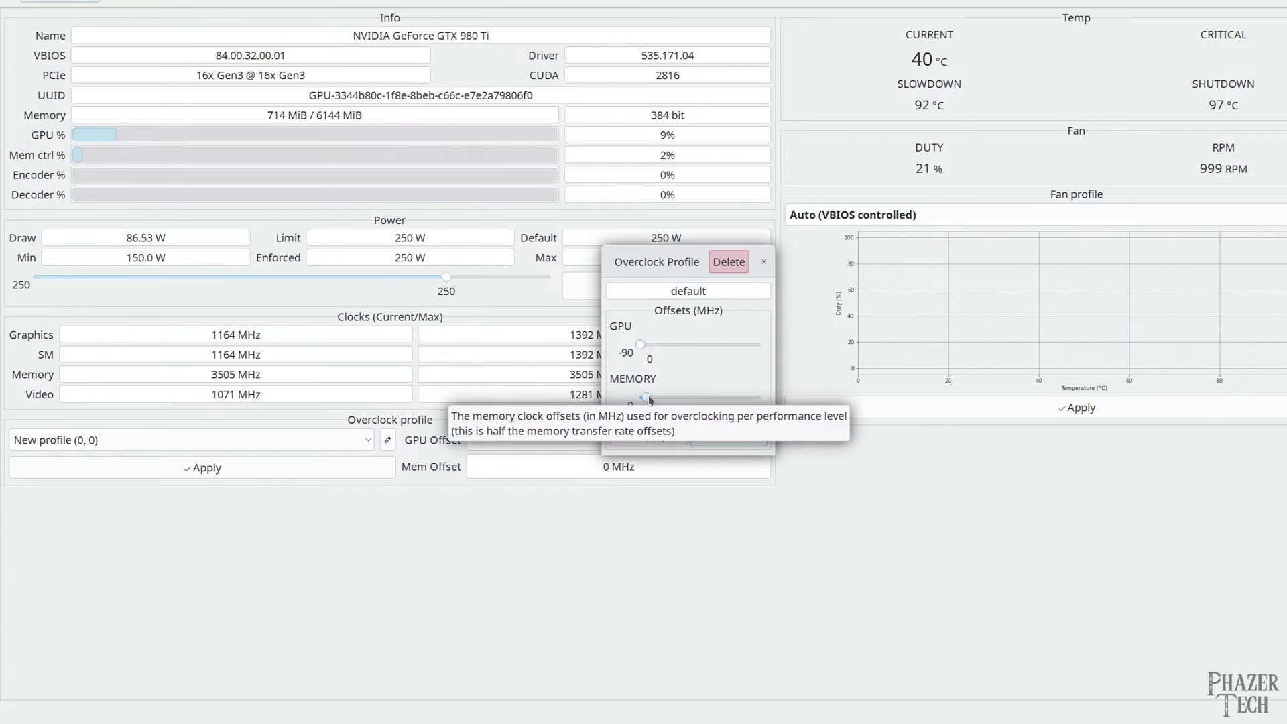
{"action": "left_click", "coordinate": [667, 439]}
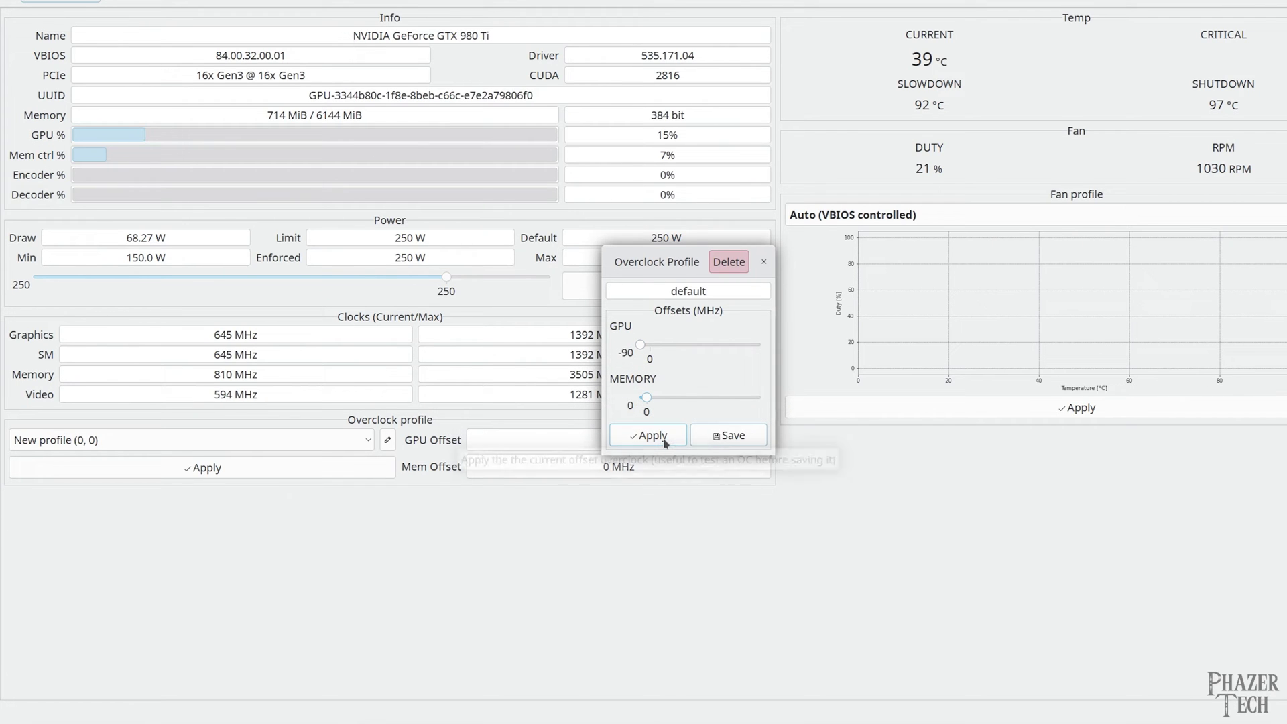
{"action": "left_click", "coordinate": [718, 437]}
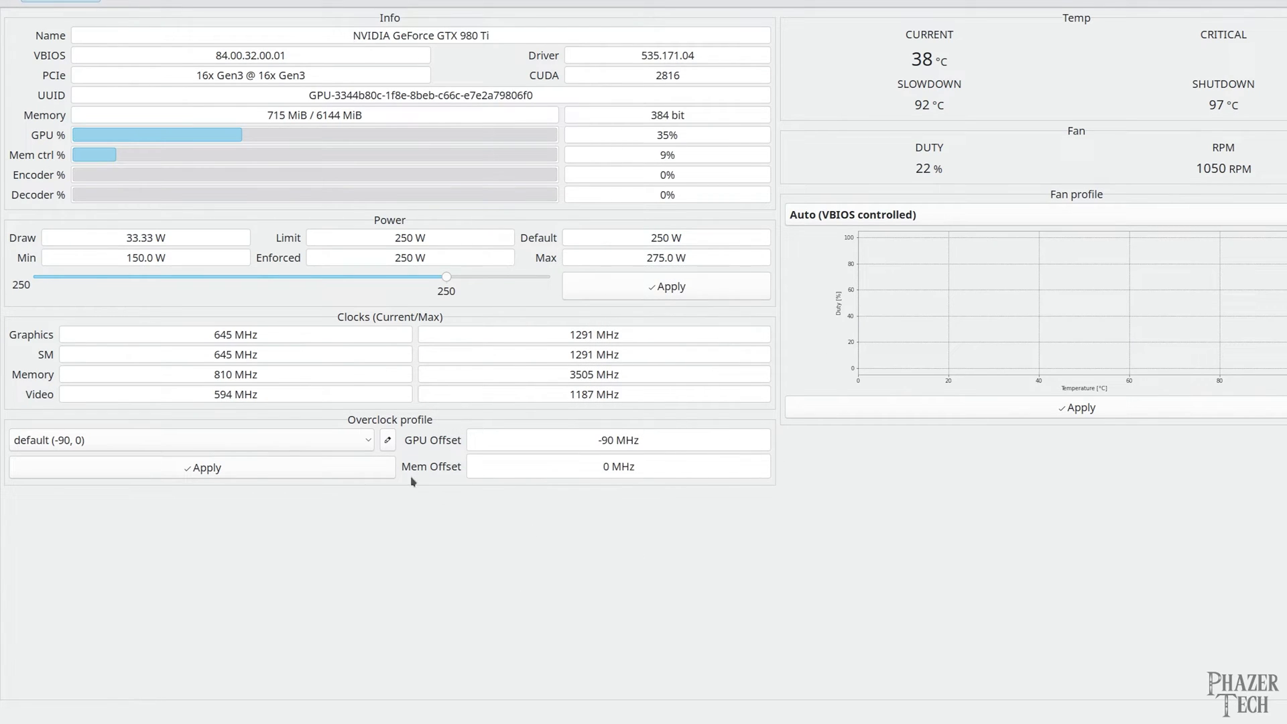
Apply the default overclock profile and set a 244 W power limit, authenticating as administrator
{"action": "left_click", "coordinate": [368, 469]}
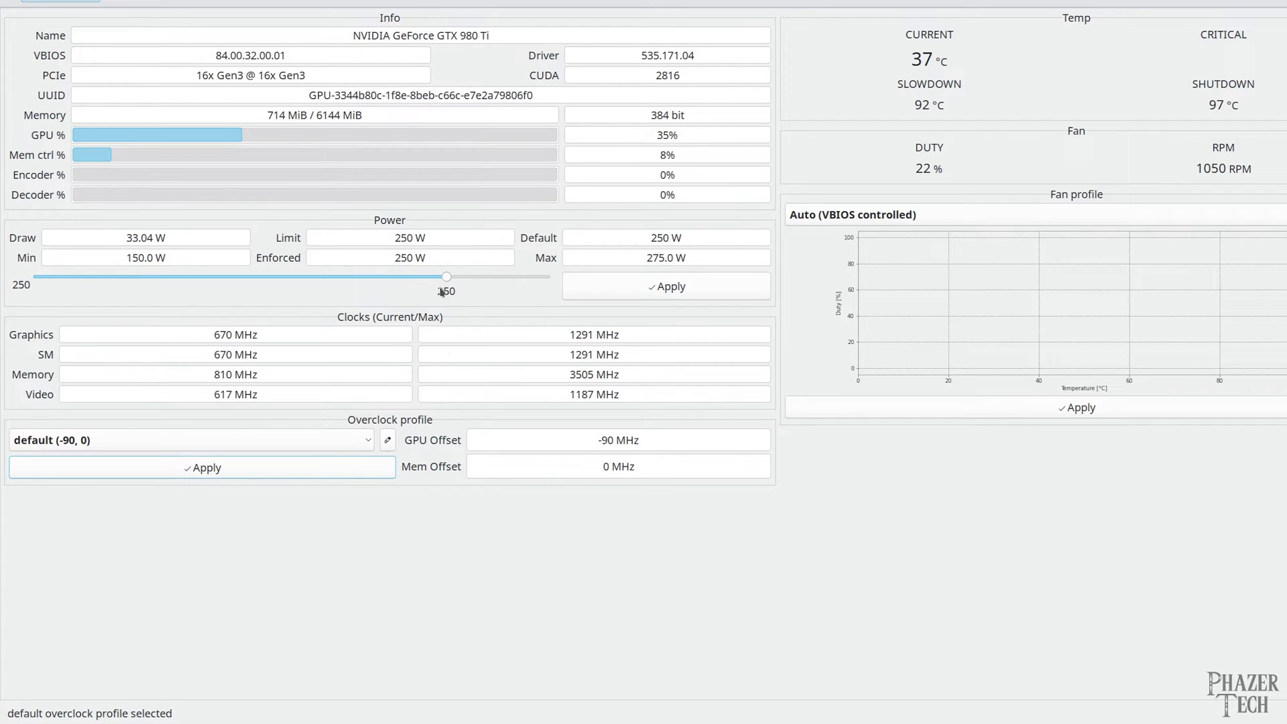
{"action": "mouse_move", "coordinate": [447, 277]}
{"action": "left_mouse_down"}
{"action": "mouse_move", "coordinate": [492, 283]}
{"action": "mouse_move", "coordinate": [436, 291]}
{"action": "left_mouse_up"}
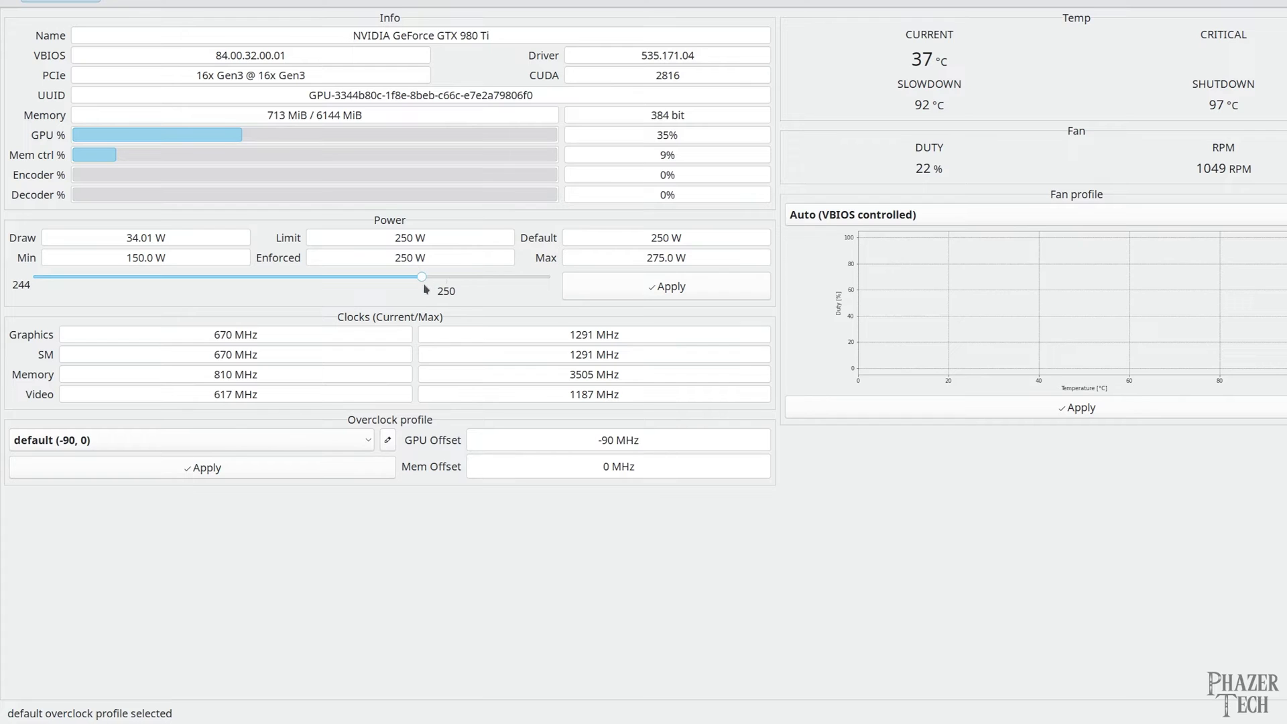
{"action": "left_click", "coordinate": [604, 287]}
{"action": "type", "text": "••"}
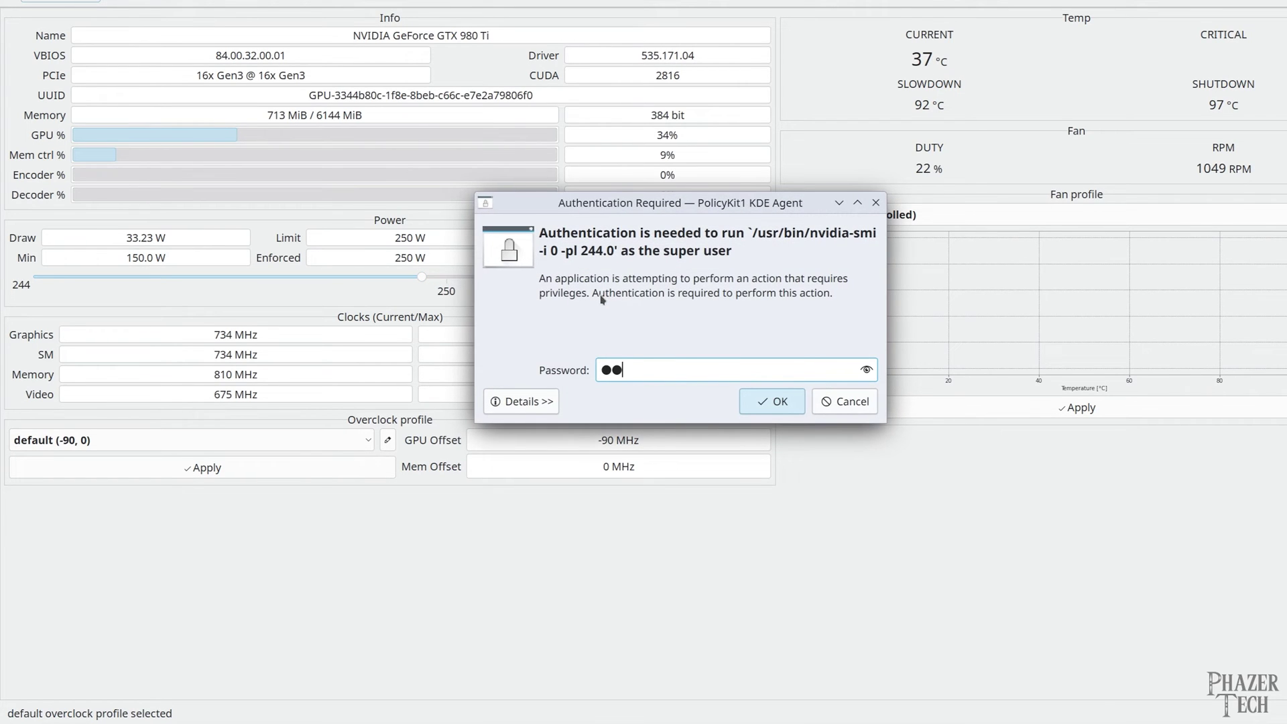
{"action": "type", "text": "•••••••"}
{"action": "key", "text": "Return"}
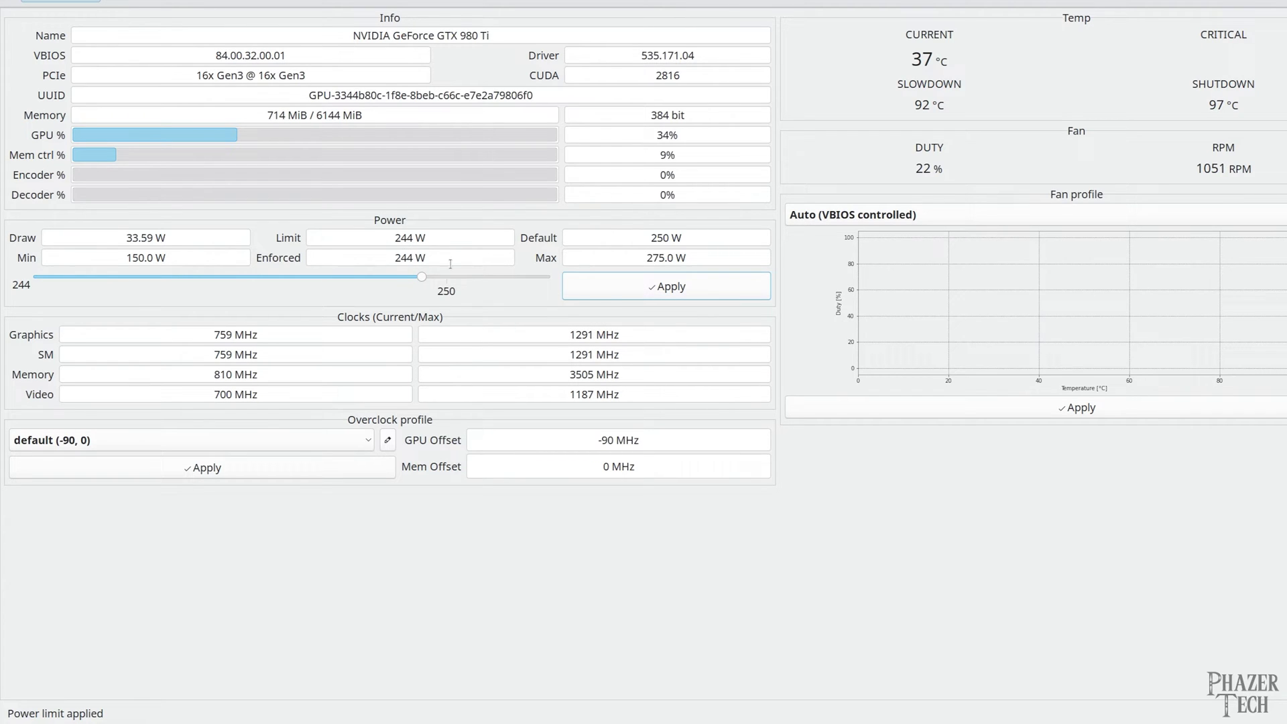
Switch the fan profile to Custom and save its 65 °C point at 60% duty as Default
{"action": "left_click", "coordinate": [883, 216]}
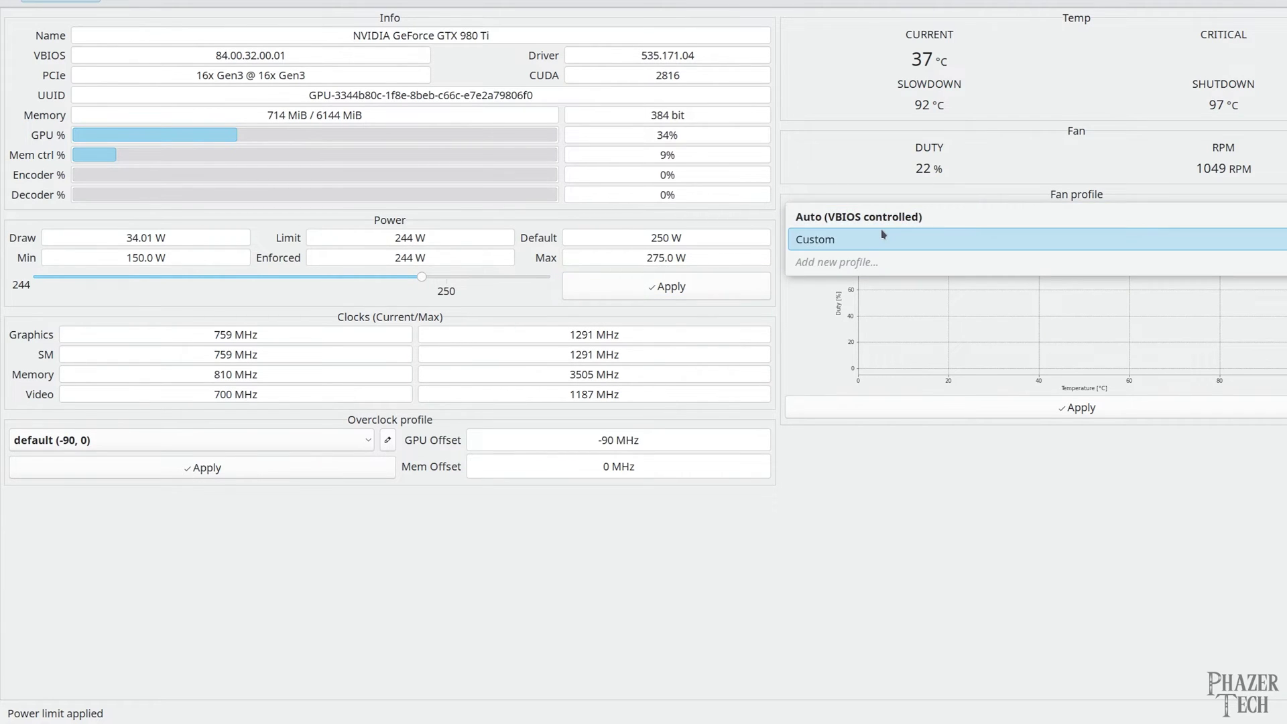
{"action": "left_click", "coordinate": [882, 238]}
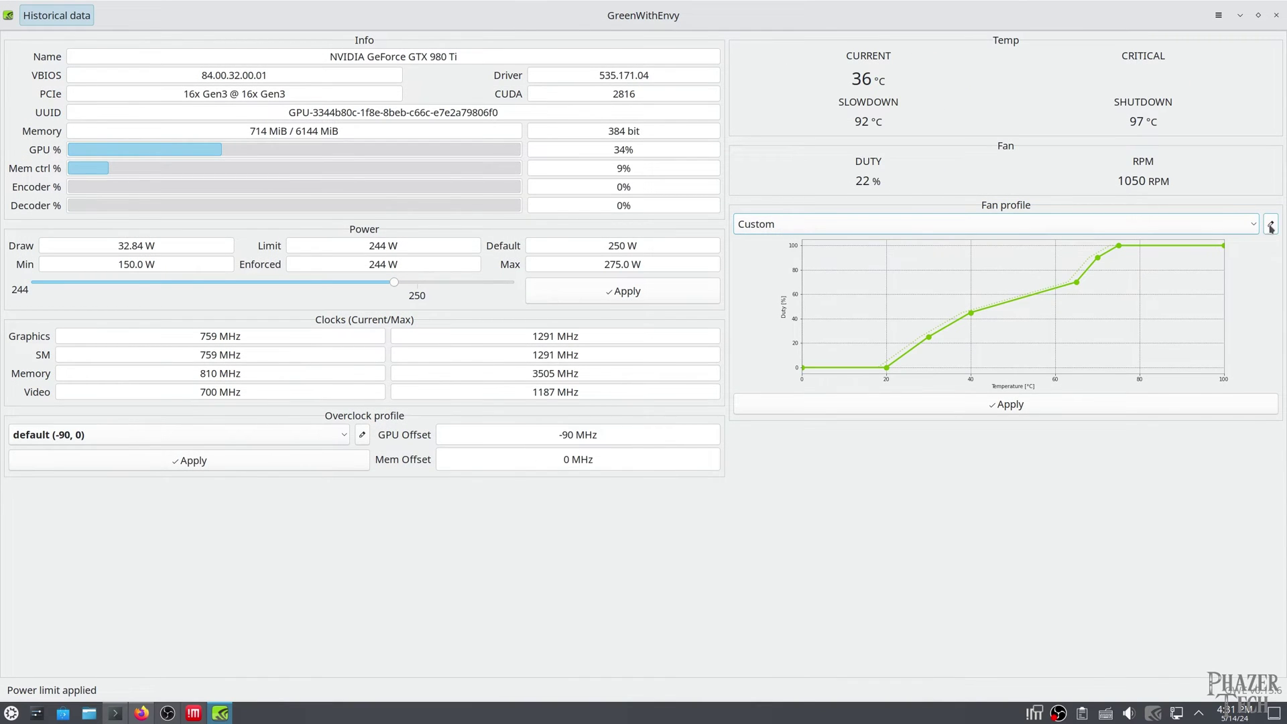
{"action": "left_click", "coordinate": [1271, 227]}
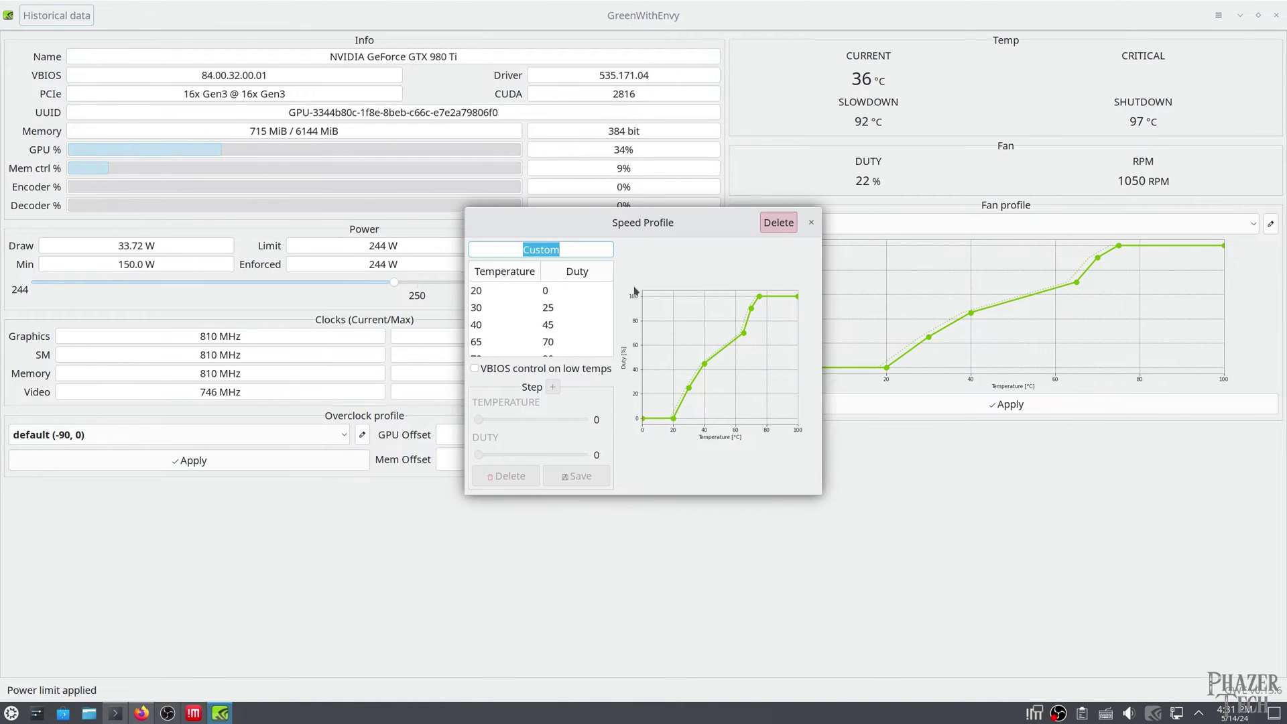
{"action": "left_click", "coordinate": [550, 342]}
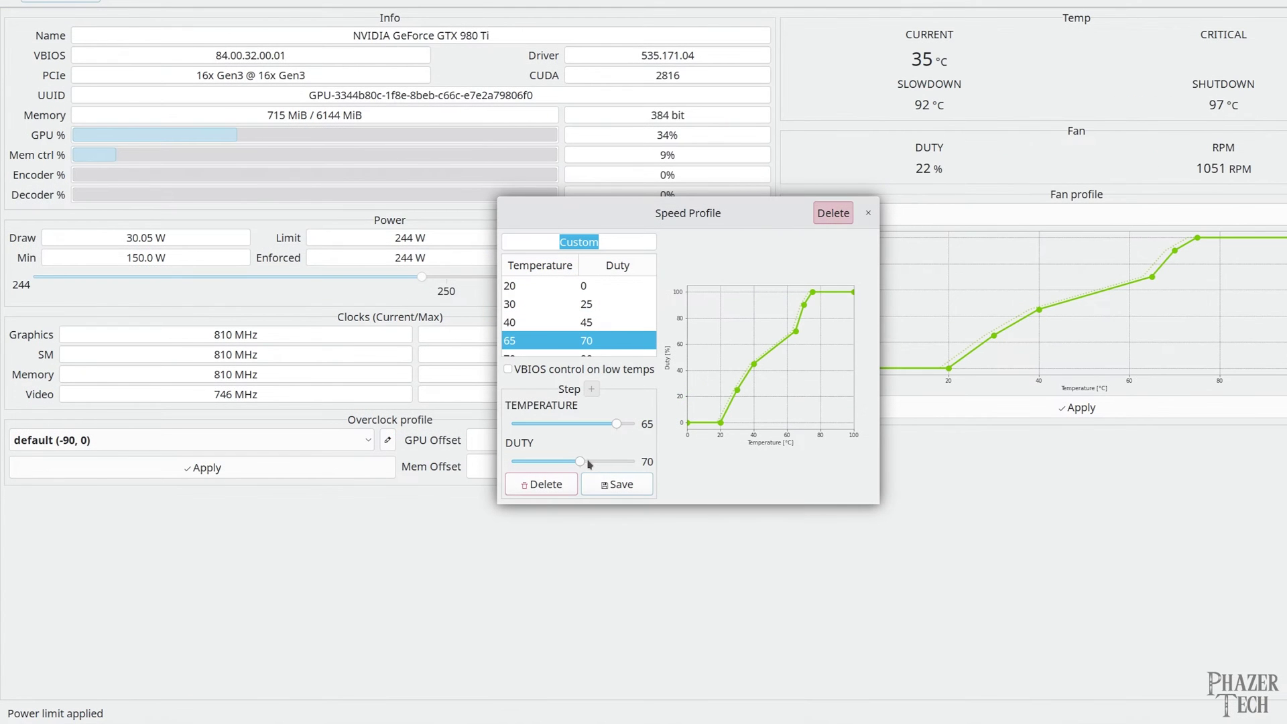
{"action": "left_click_drag", "start_coordinate": [580, 462], "coordinate": [553, 462]}
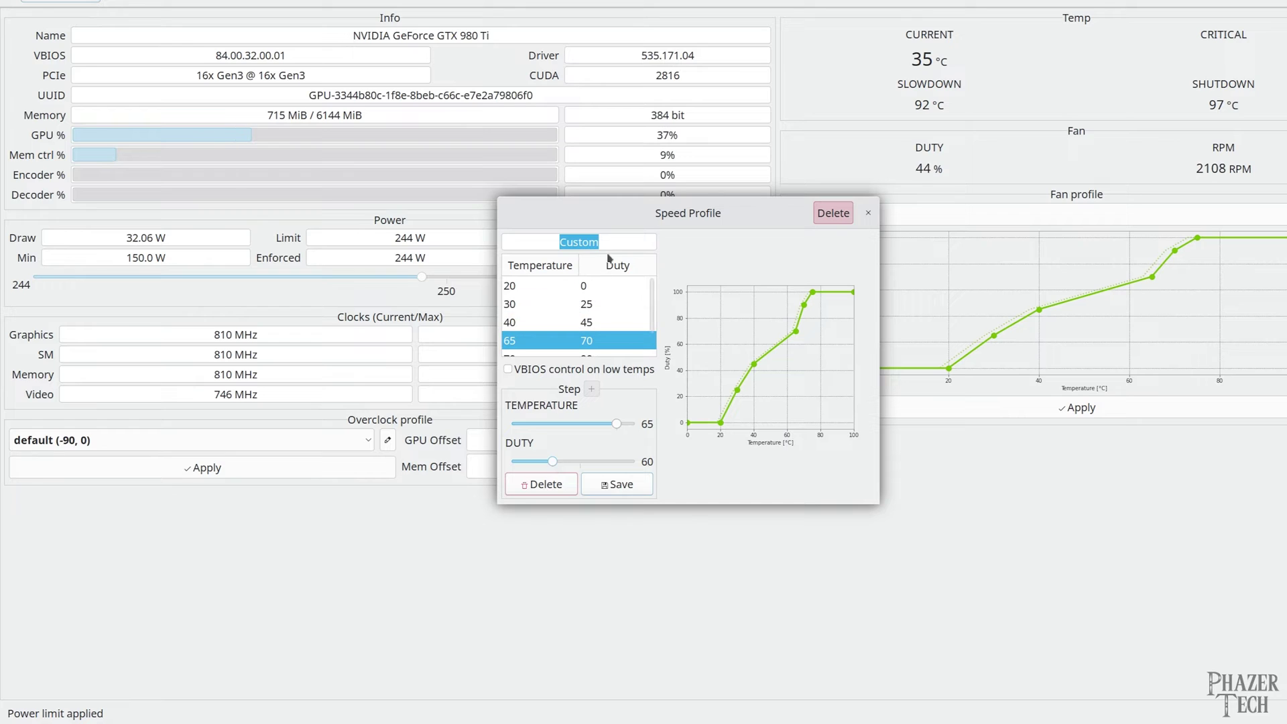
{"action": "type", "text": "Default"}
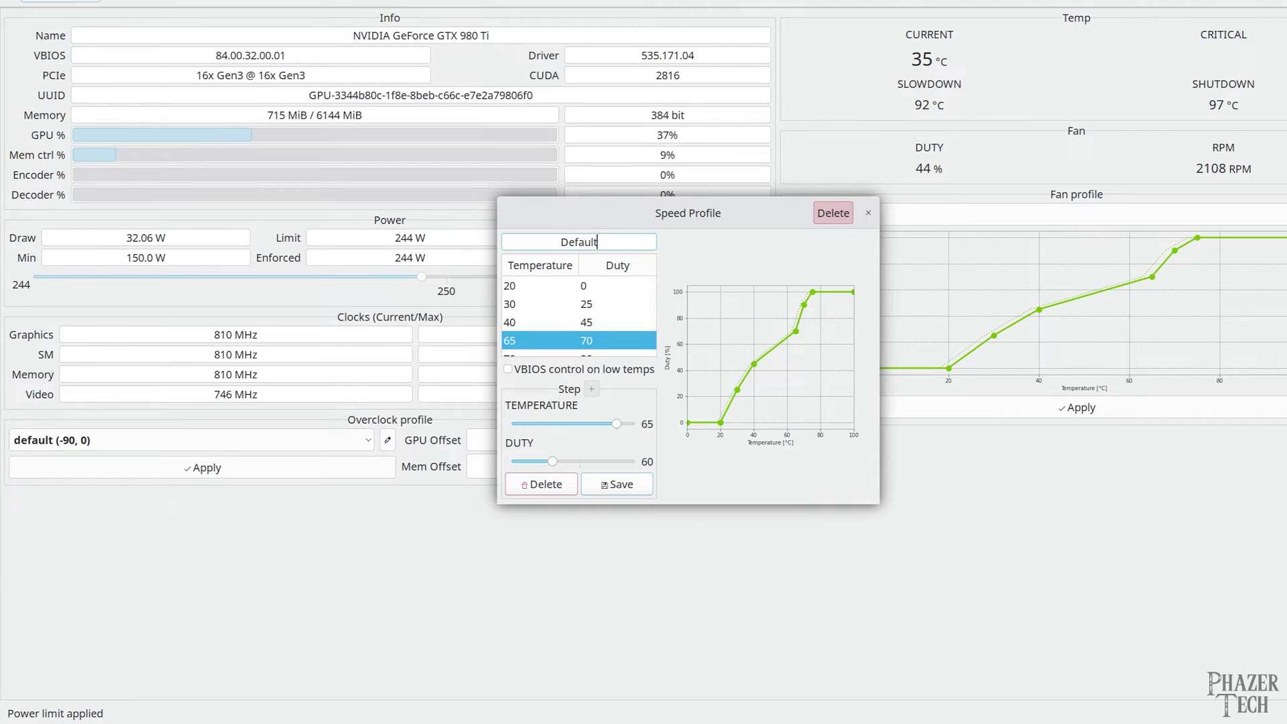
{"action": "left_click", "coordinate": [620, 488]}
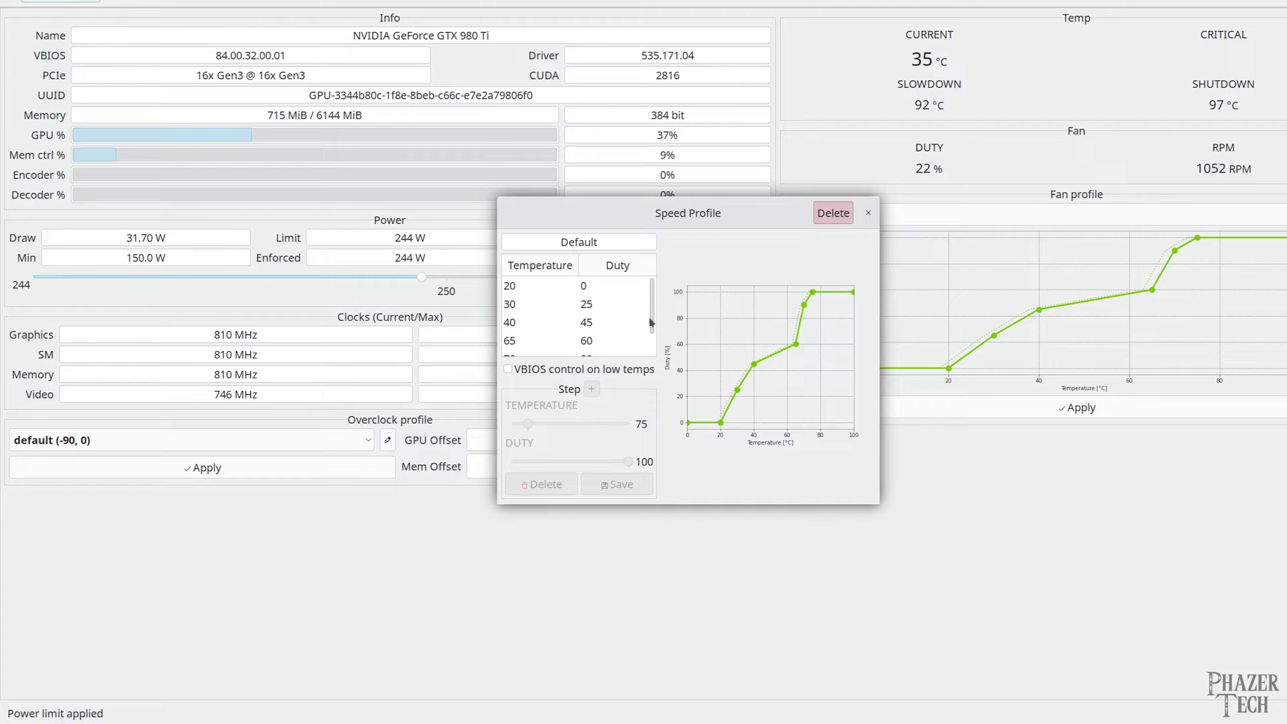
Close the speed profile editor and apply the Default fan profile, leaving the fan at 21%
{"action": "scroll", "coordinate": [655, 317], "scroll_direction": "down", "scroll_amount": 2}
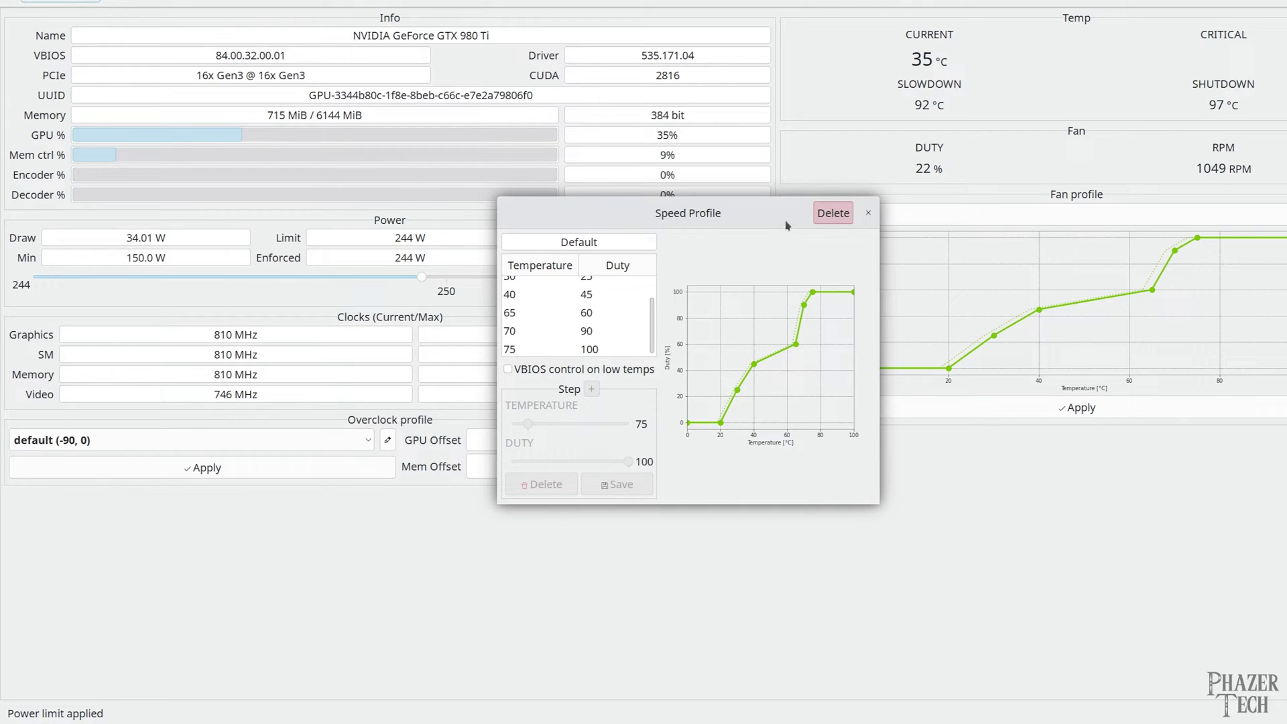
{"action": "left_click", "coordinate": [869, 212]}
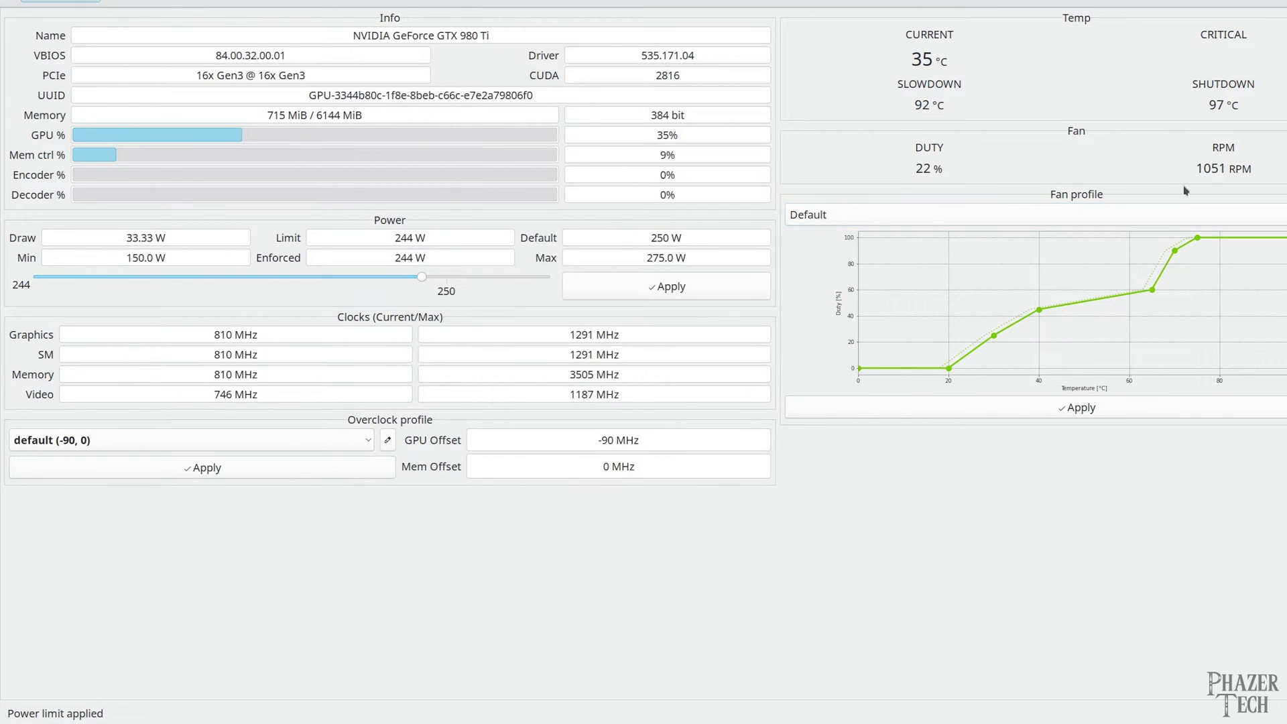
{"action": "left_click", "coordinate": [1088, 407]}
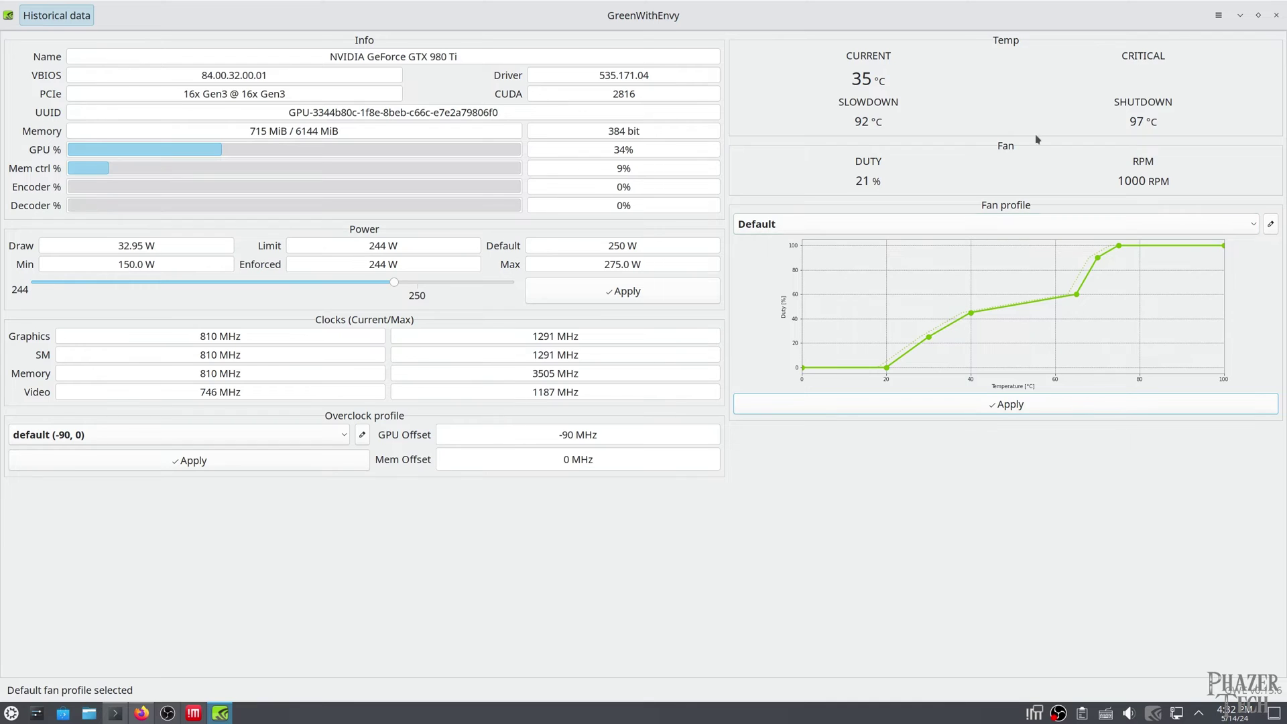
Open GreenWithEnvy's Preferences from the title-bar hamburger menu
{"action": "left_click", "coordinate": [1219, 15]}
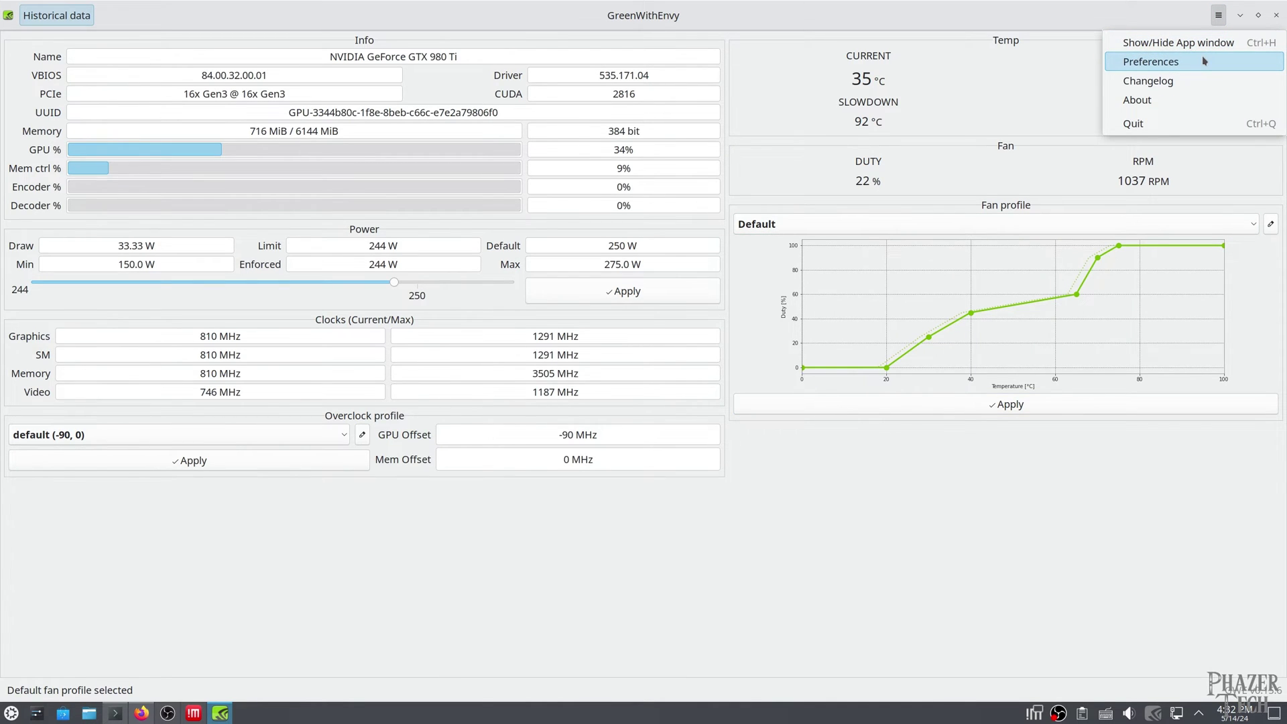
{"action": "left_click", "coordinate": [1203, 59]}
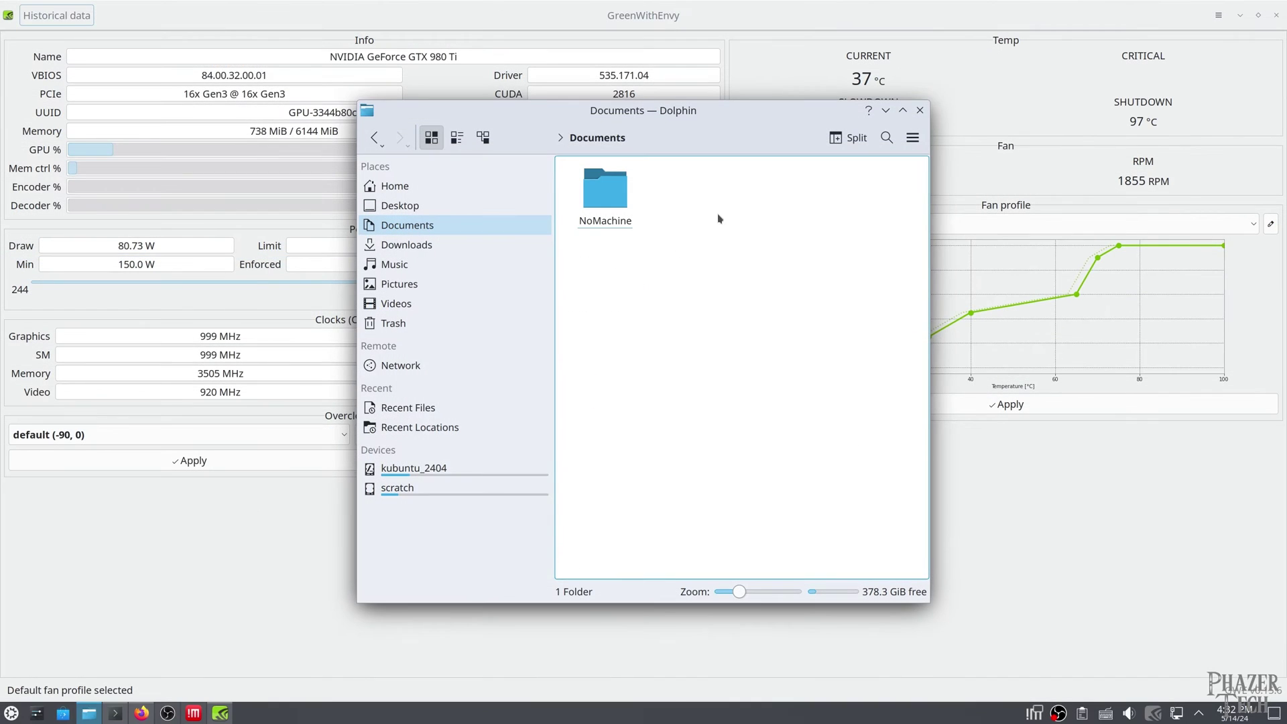
Create a new text file named autostart.sh in the Documents folder
{"action": "right_click", "coordinate": [719, 217]}
{"action": "mouse_move", "coordinate": [789, 235]}
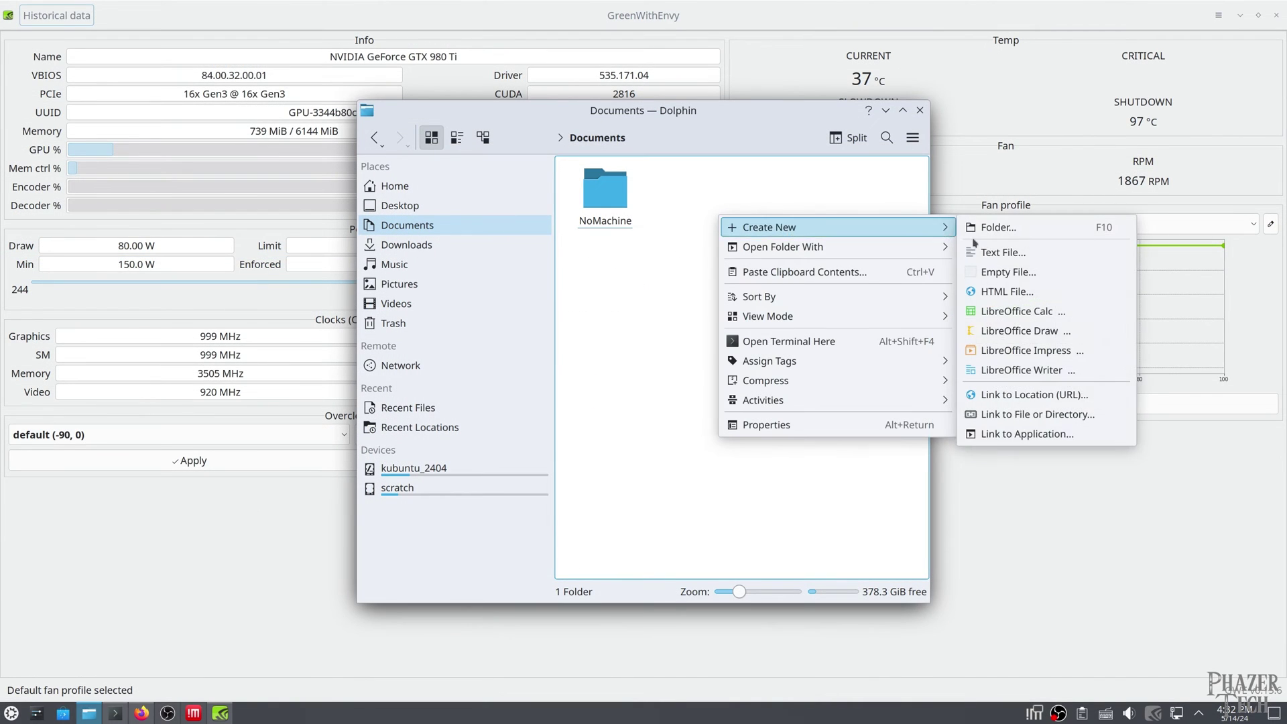
{"action": "left_click", "coordinate": [991, 250]}
{"action": "type", "text": "autostart.sh"}
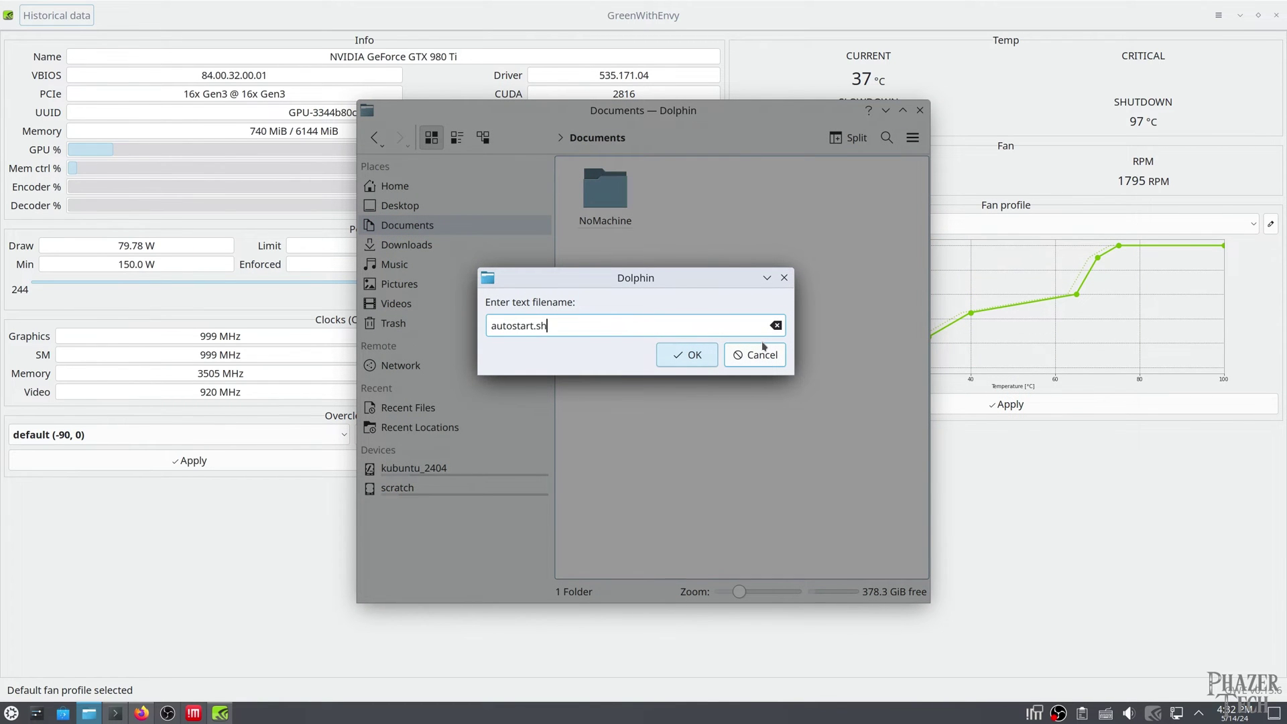
{"action": "key", "text": "Return"}
Edit autostart.sh in Kate, remove the trailing empty line, and save it
{"action": "right_click", "coordinate": [705, 198]}
{"action": "left_click", "coordinate": [720, 209]}
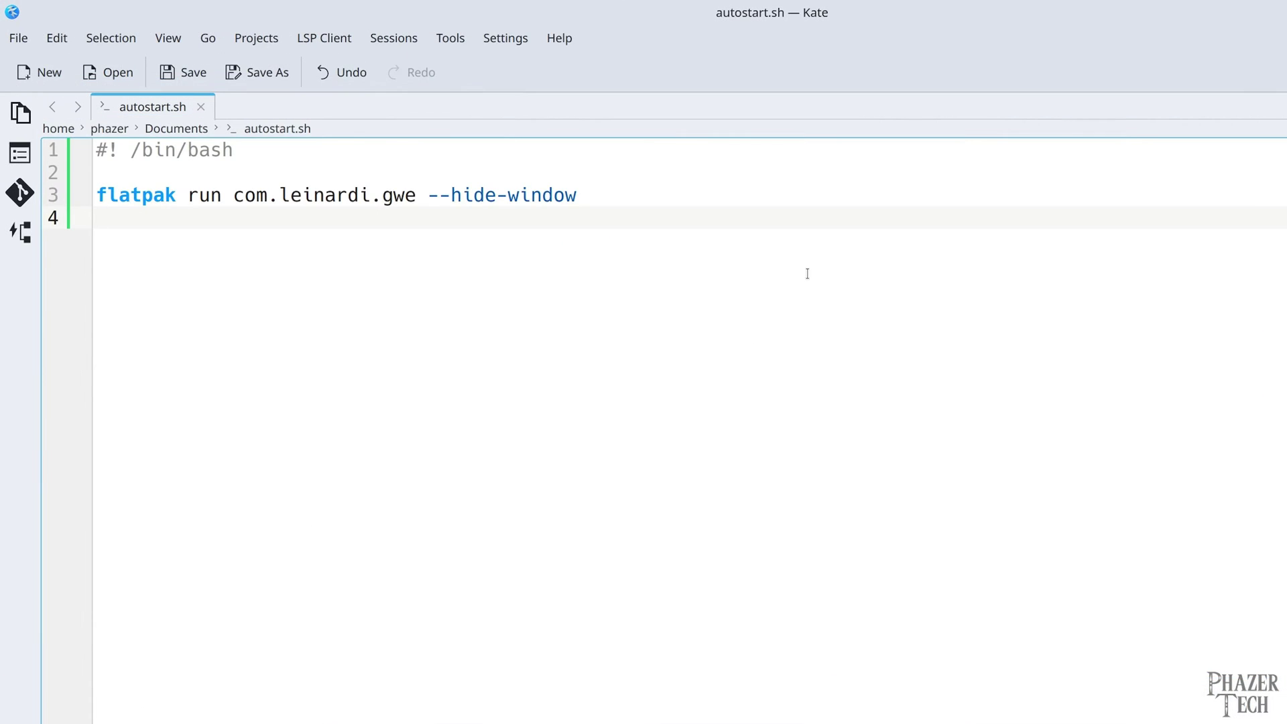
{"action": "key", "text": "BackSpace"}
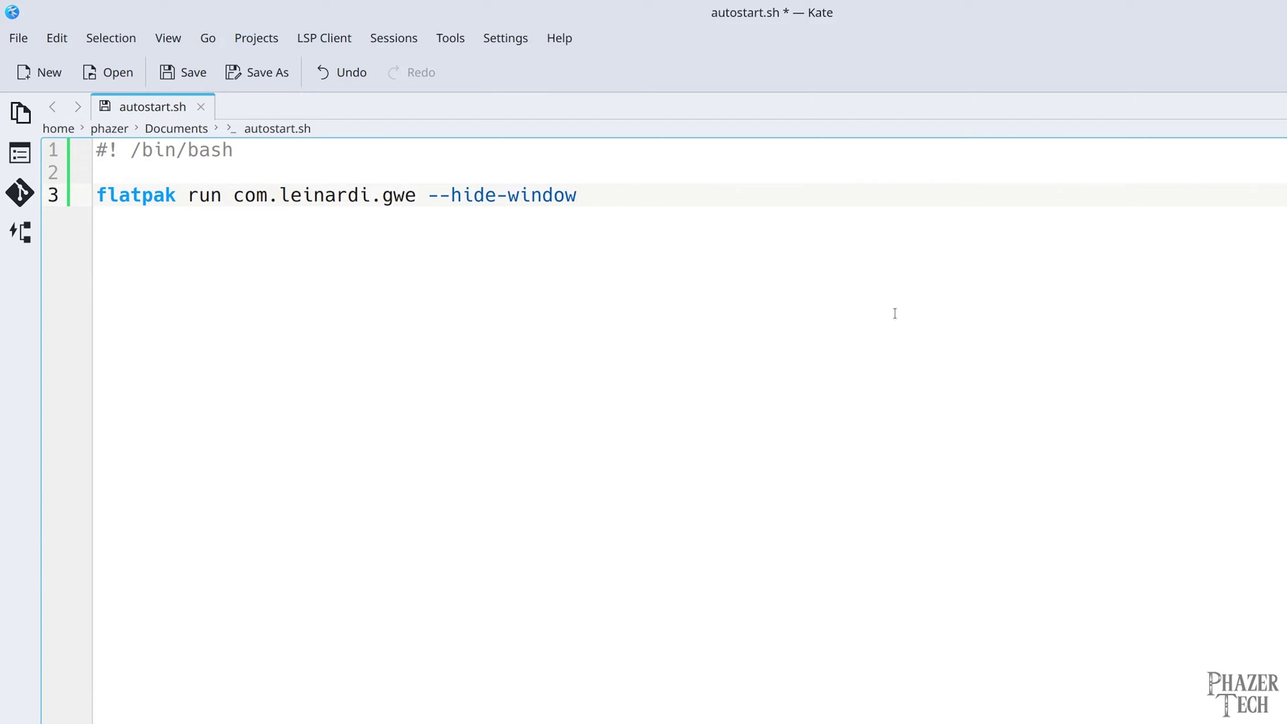
{"action": "left_click", "coordinate": [191, 70]}
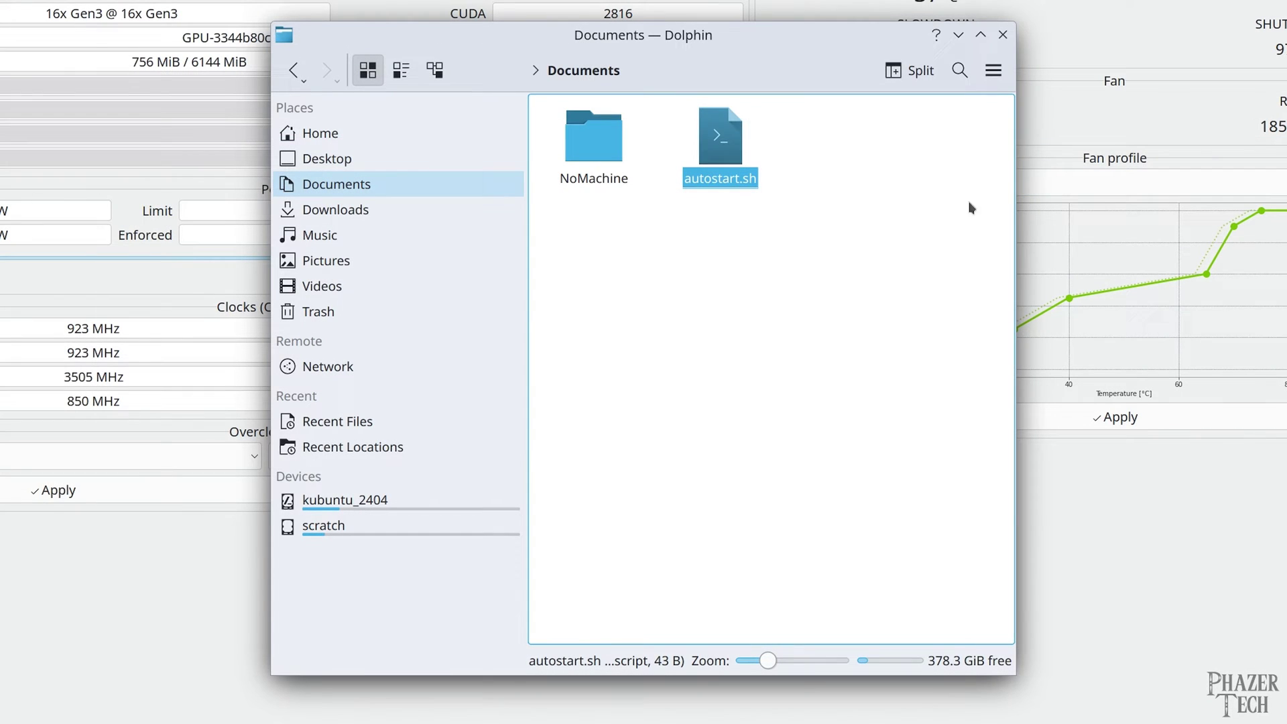
Tick Is executable in autostart.sh's Permissions properties and confirm with OK
{"action": "right_click", "coordinate": [728, 137]}
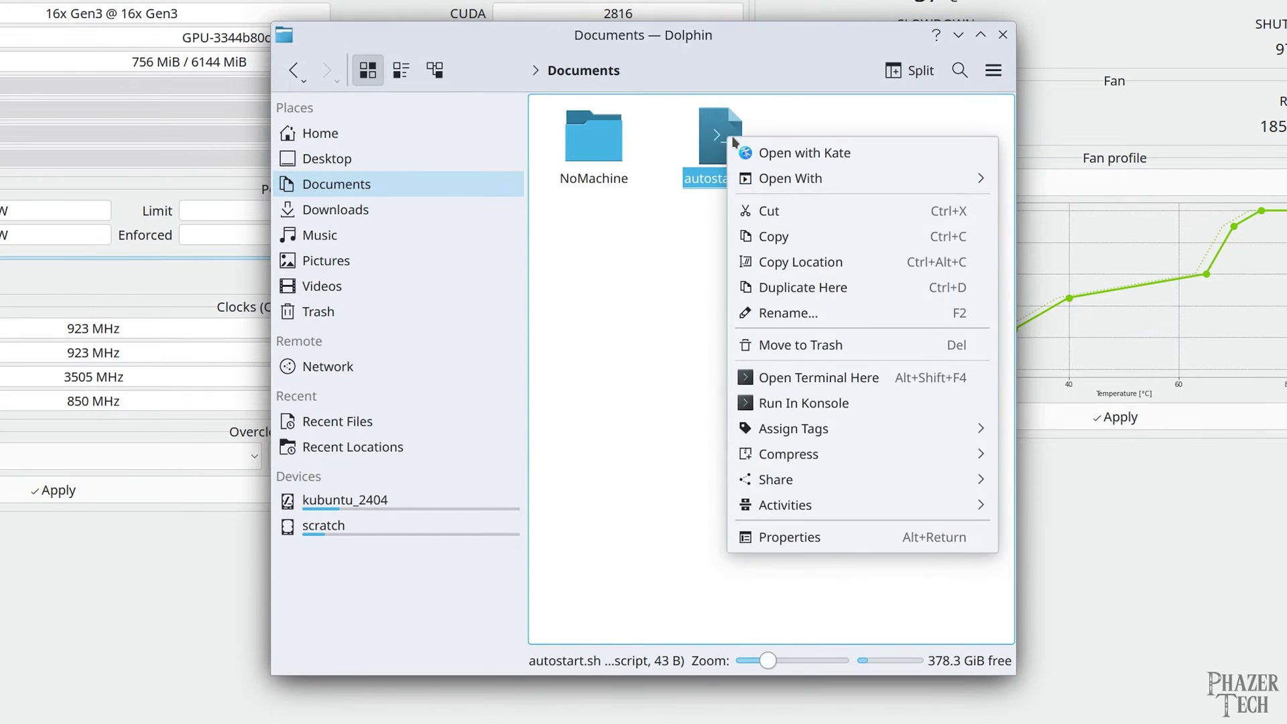
{"action": "left_click", "coordinate": [790, 540]}
{"action": "left_click", "coordinate": [577, 118]}
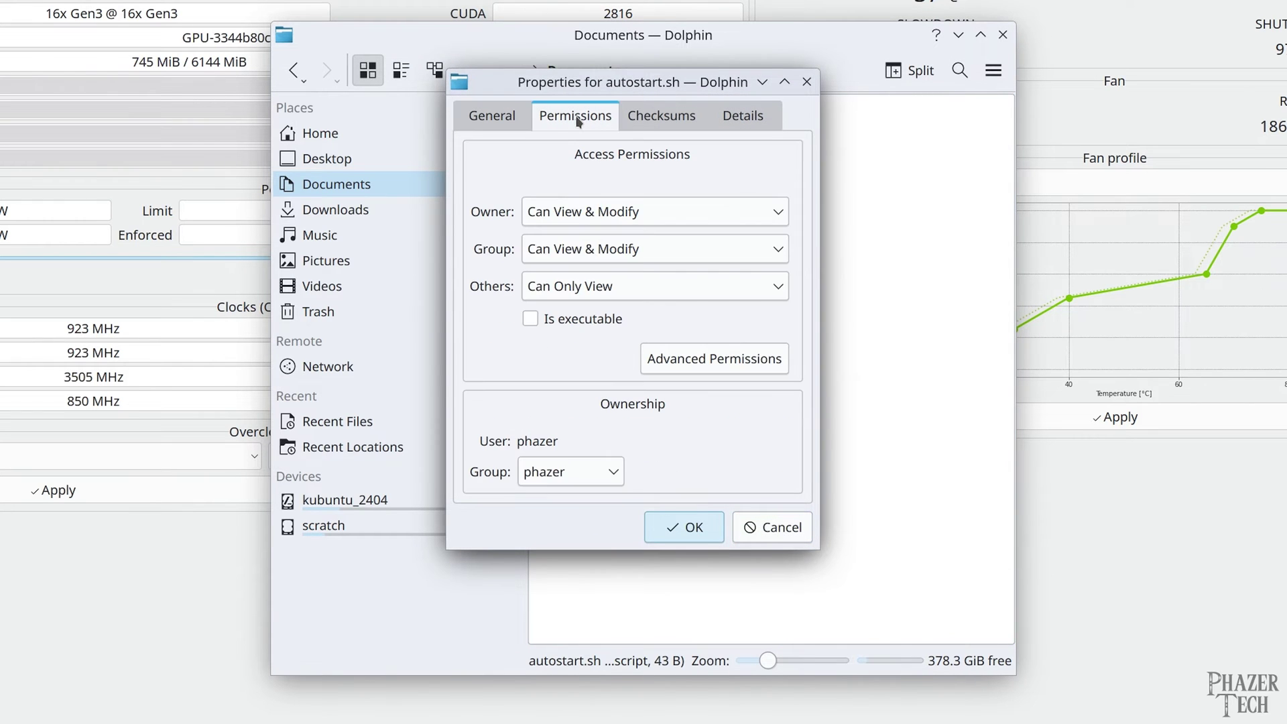
{"action": "left_click", "coordinate": [590, 319]}
{"action": "left_click", "coordinate": [695, 528]}
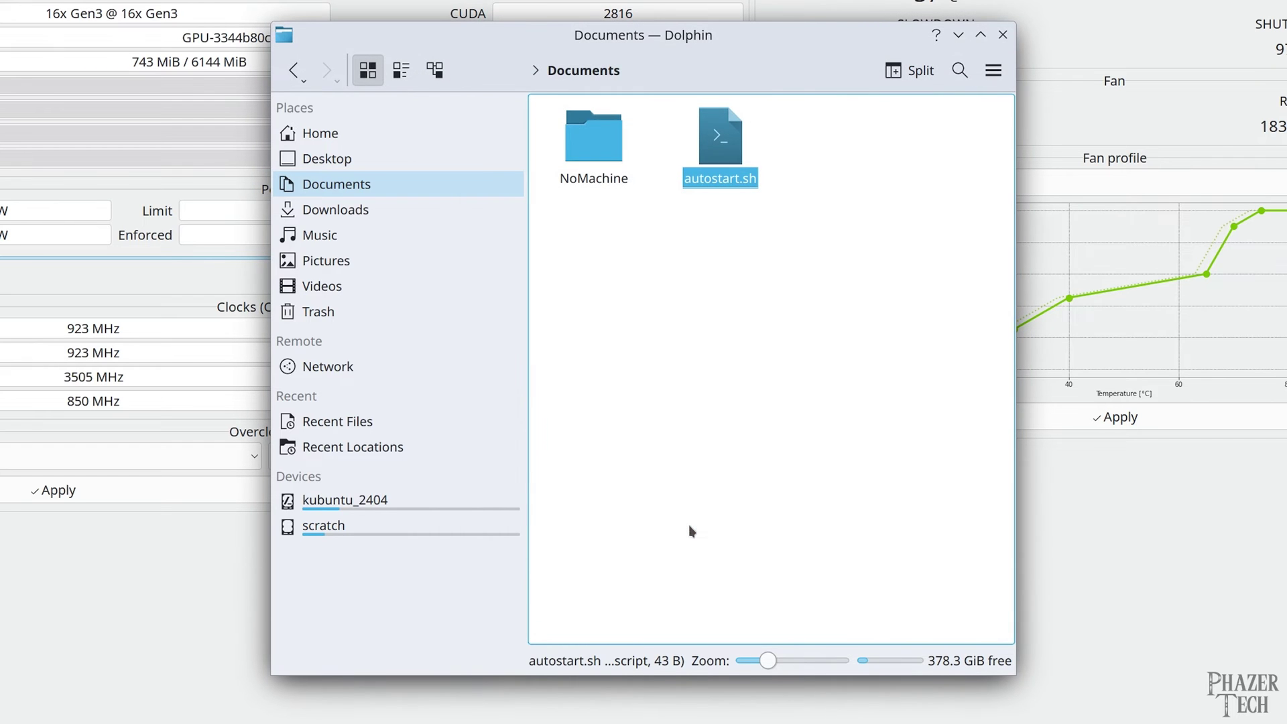
{"action": "left_click", "coordinate": [756, 231]}
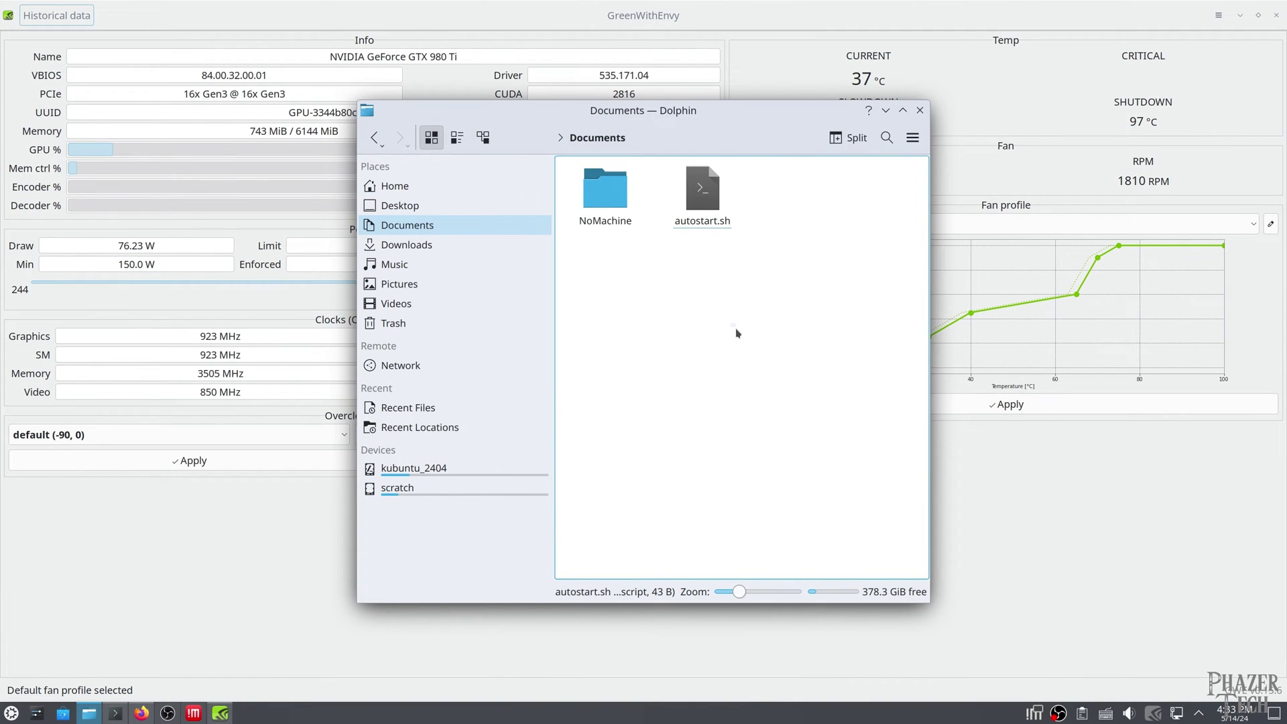
Register Documents/autostart.sh as a login script on the Autostart settings page
{"action": "left_click", "coordinate": [11, 714]}
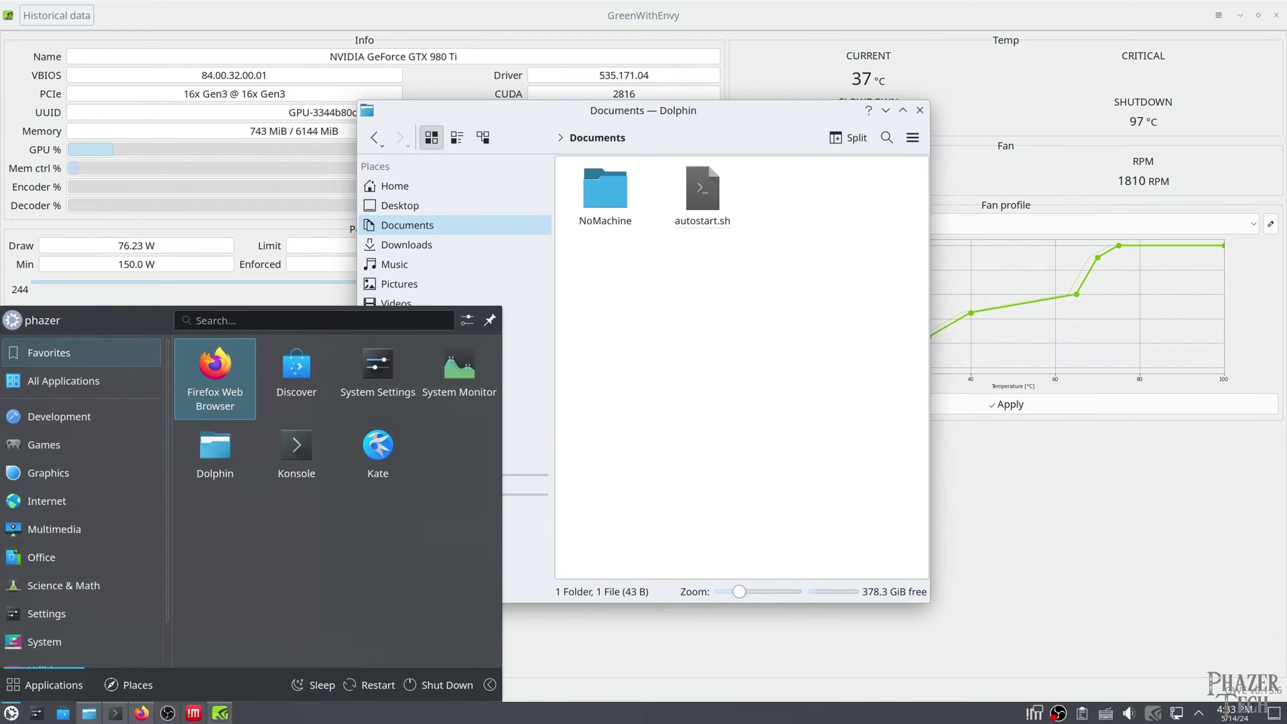
{"action": "type", "text": "auto"}
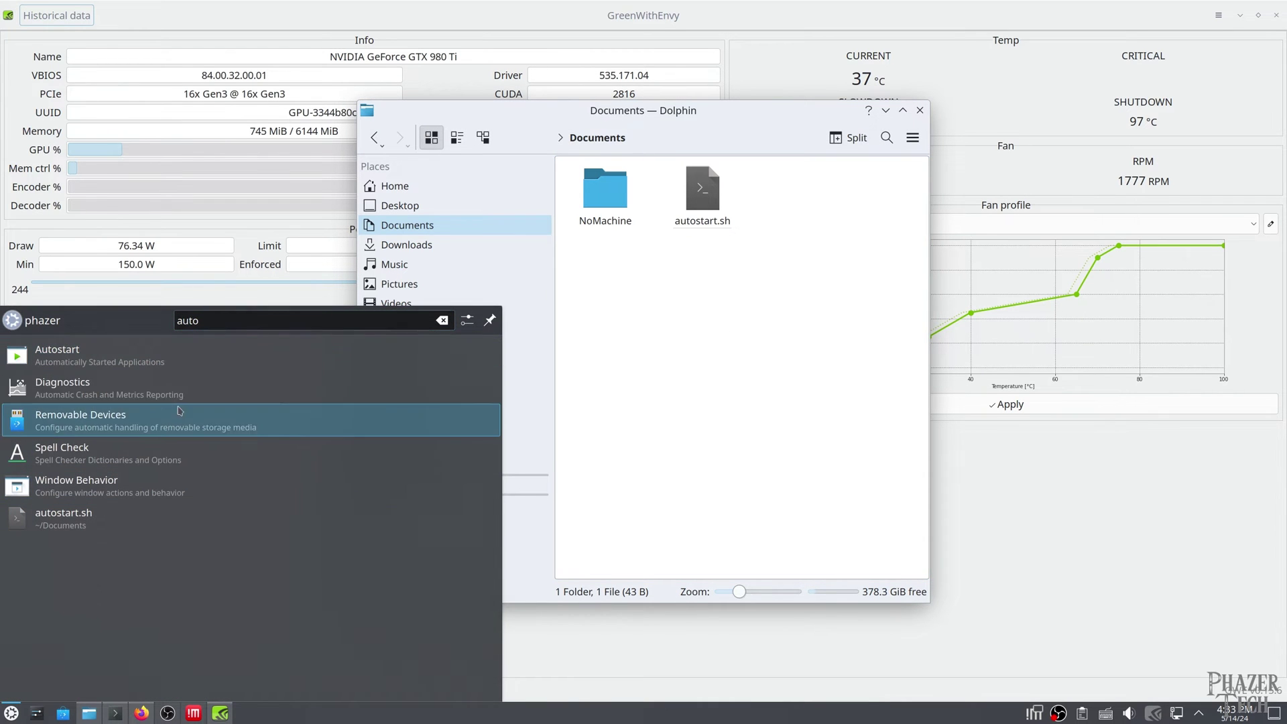
{"action": "left_click", "coordinate": [227, 365]}
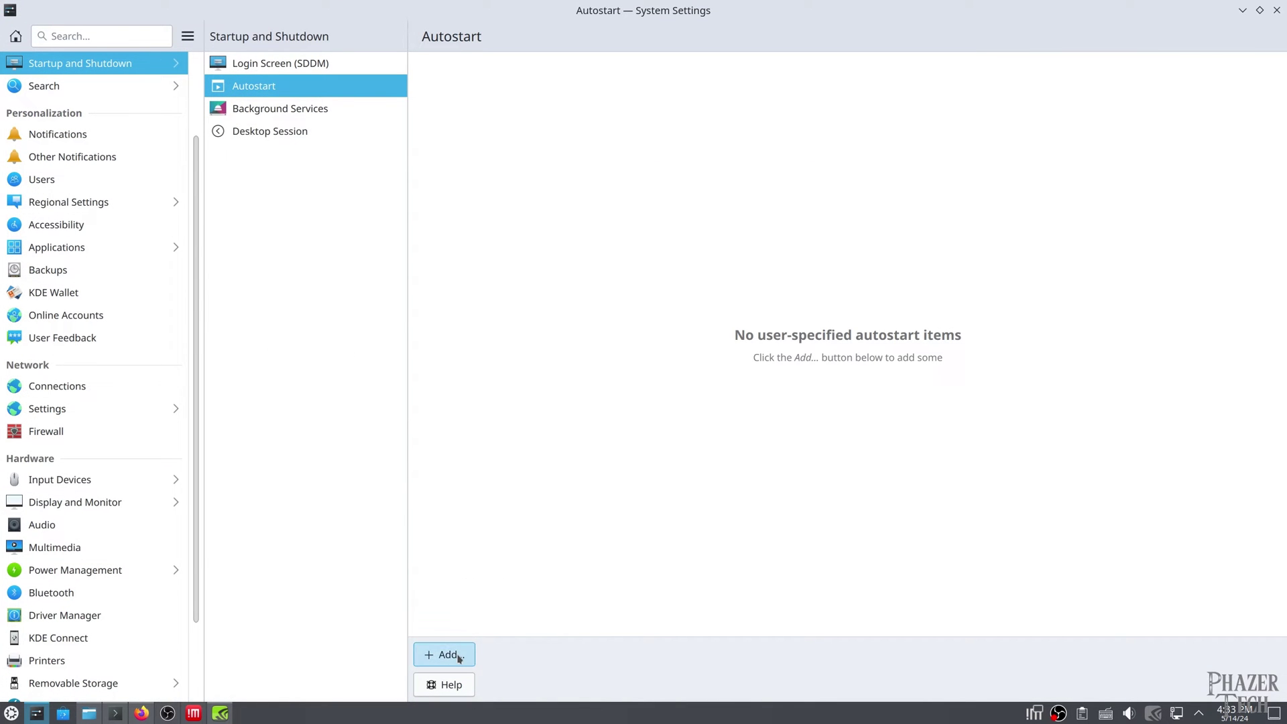
{"action": "left_click", "coordinate": [449, 654]}
{"action": "left_click", "coordinate": [519, 605]}
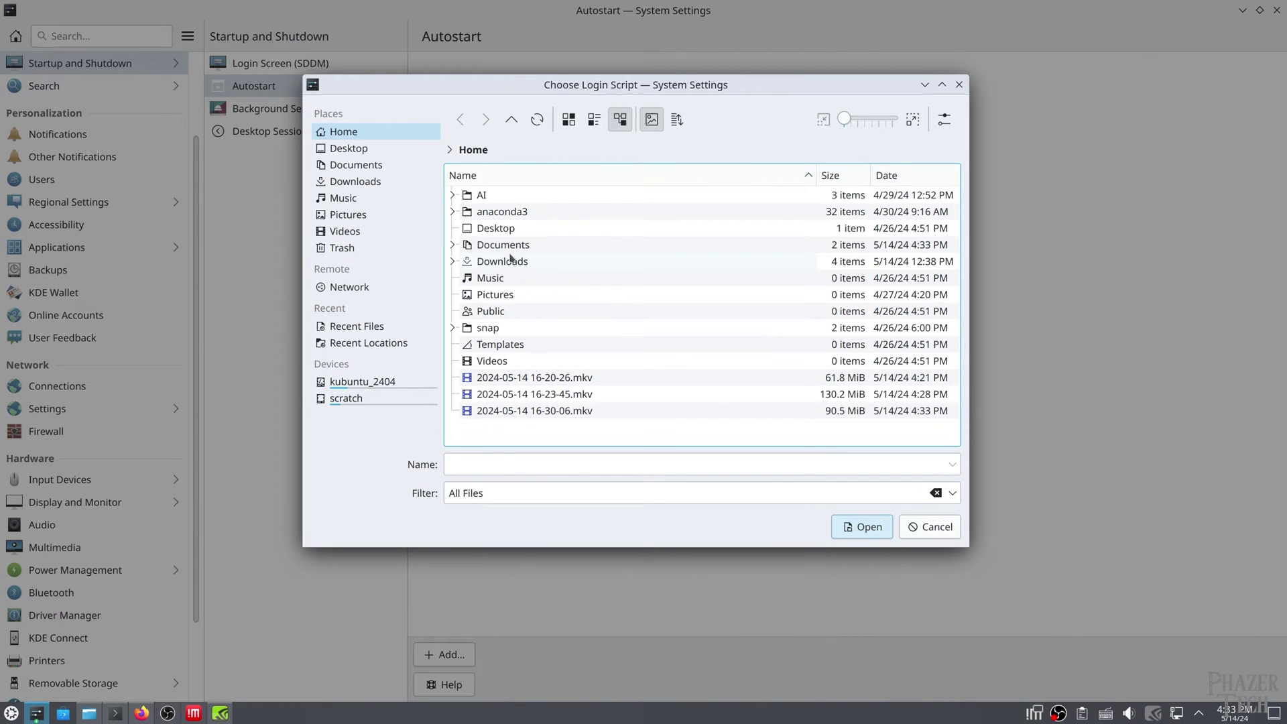
{"action": "double_click", "coordinate": [518, 246]}
{"action": "left_click", "coordinate": [523, 211]}
{"action": "left_click", "coordinate": [844, 524]}
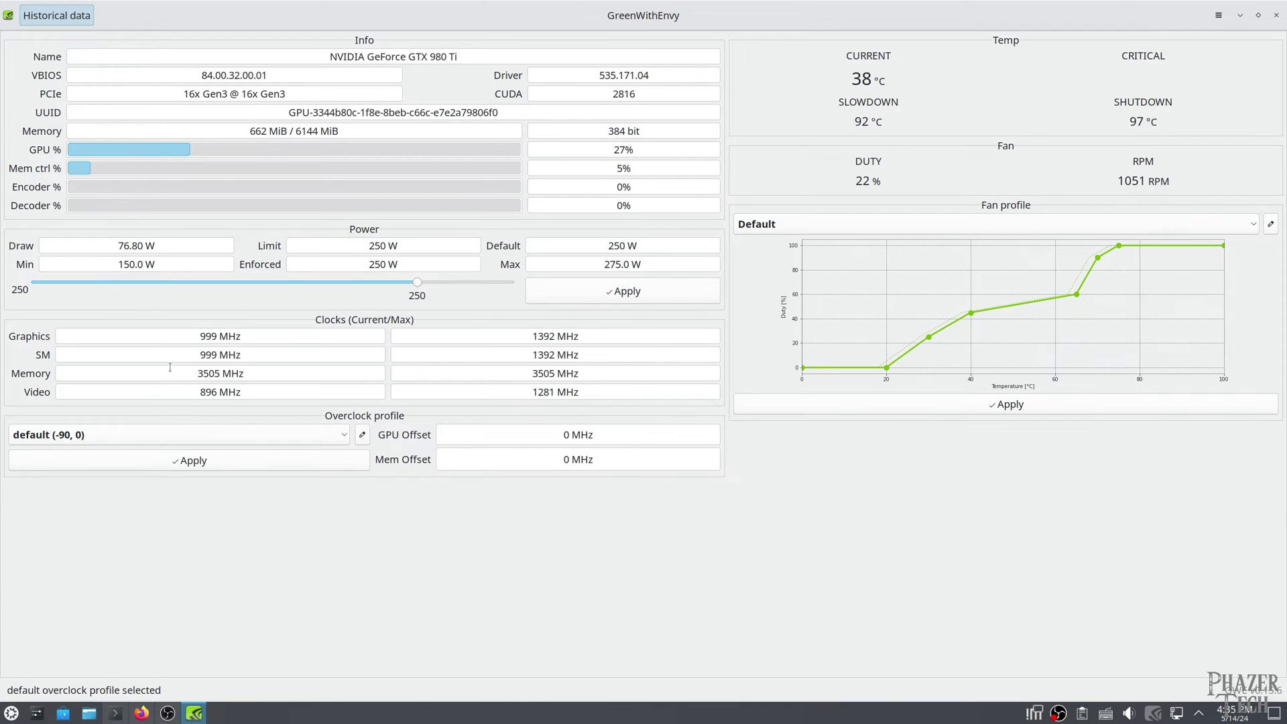
Apply the default overclock profile's -90 MHz GPU offset
{"action": "left_click", "coordinate": [175, 460]}
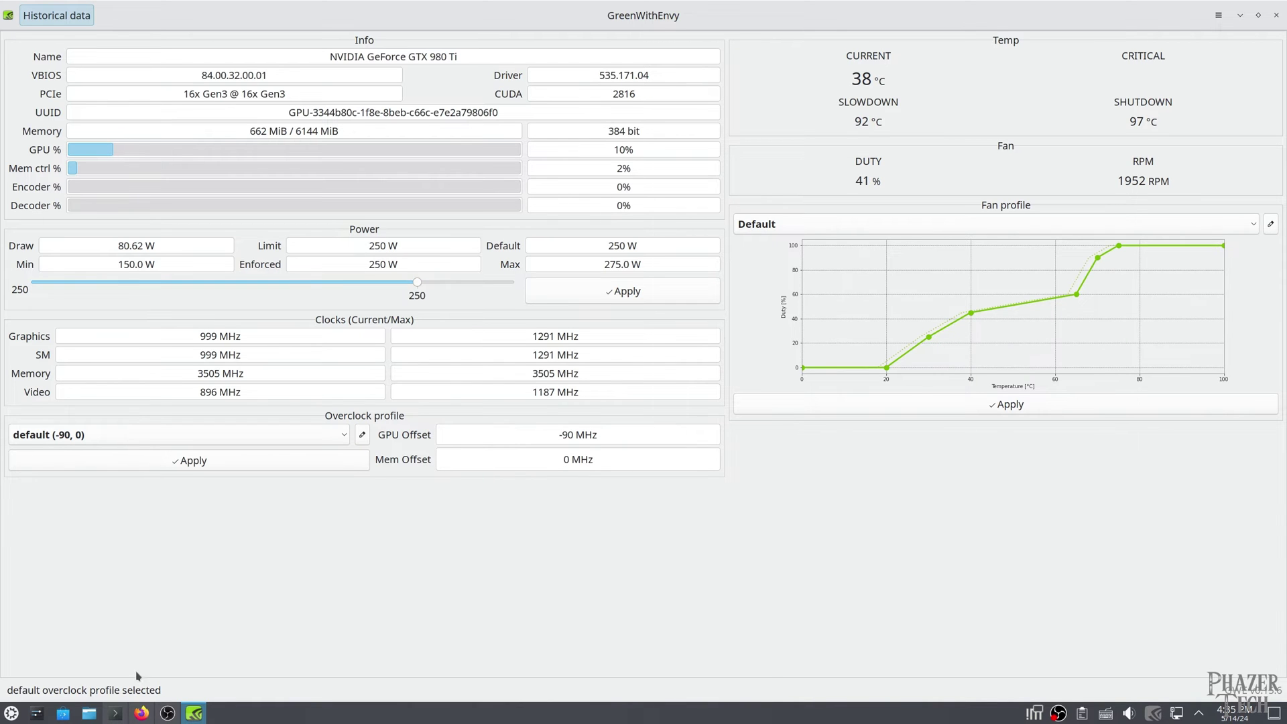
In Firefox, scroll to the power-limit FAQ and select the /etc/systemd/system/nvidia-tdp.timer path
{"action": "left_click", "coordinate": [140, 714]}
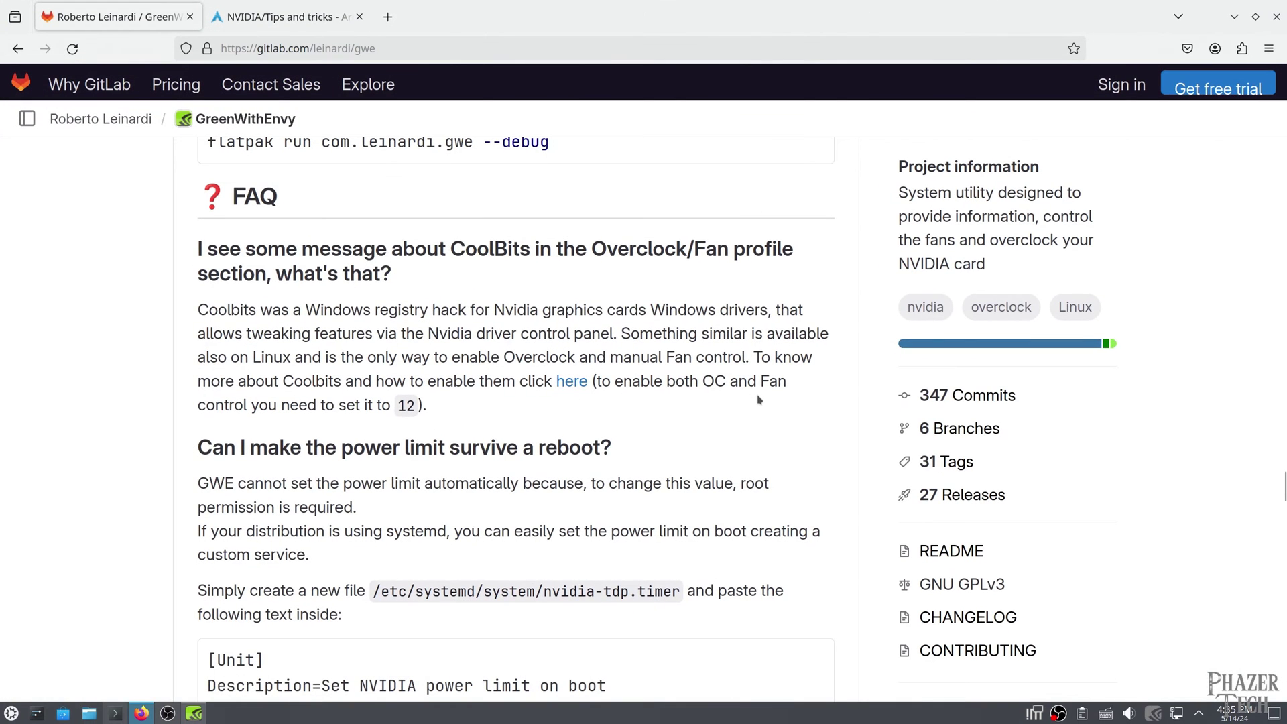
{"action": "scroll", "coordinate": [647, 355], "scroll_direction": "down", "scroll_amount": 2}
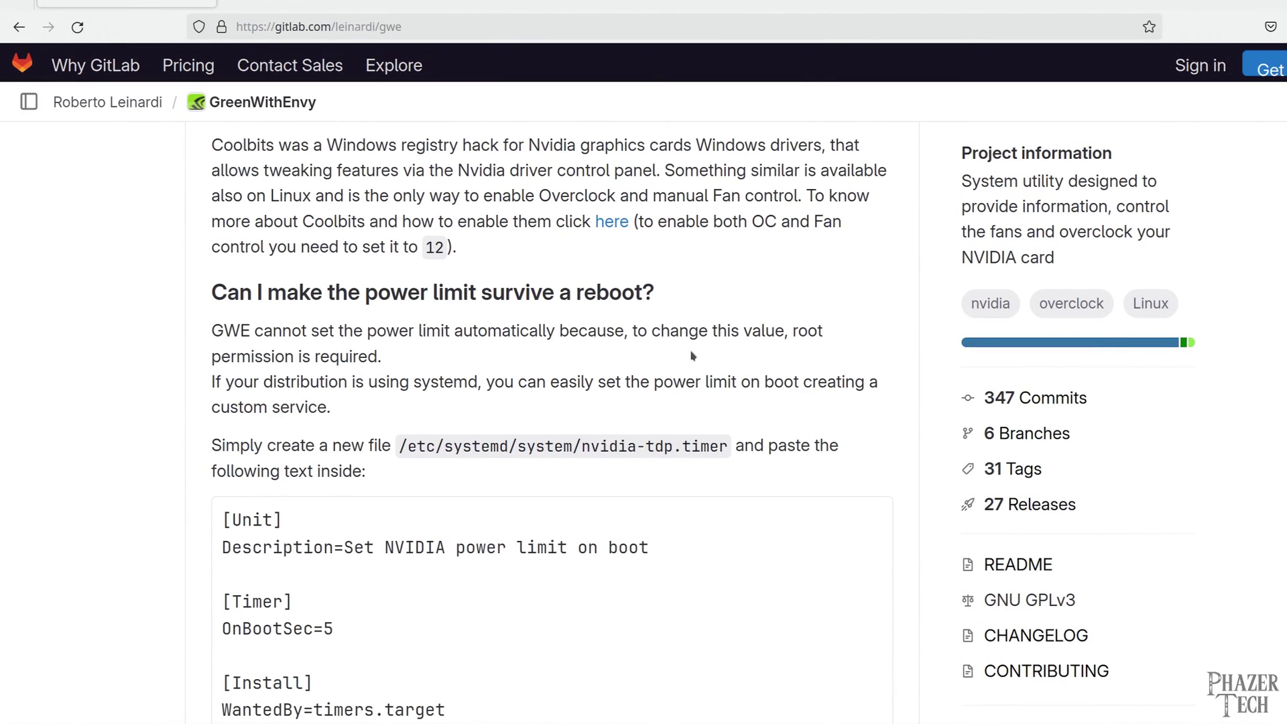
{"action": "scroll", "coordinate": [693, 355], "scroll_direction": "down", "scroll_amount": 2}
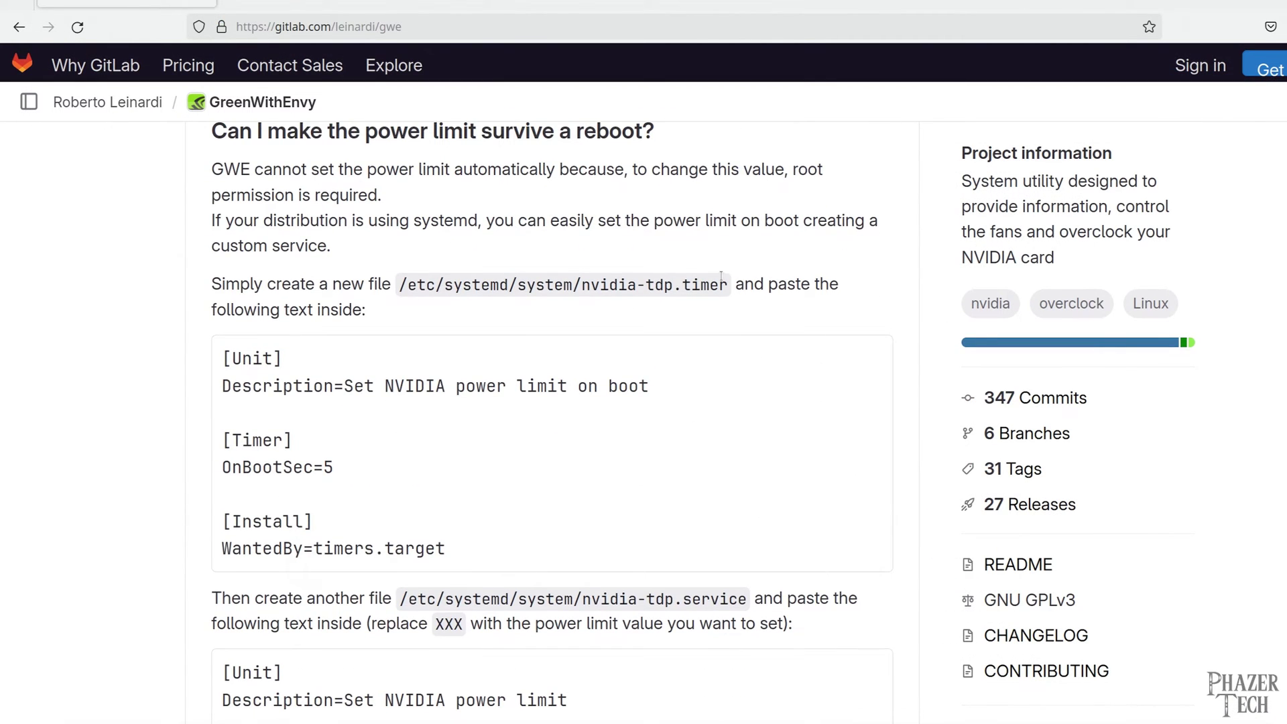
{"action": "left_click_drag", "start_coordinate": [728, 289], "coordinate": [393, 305]}
{"action": "key", "text": "ctrl+c"}
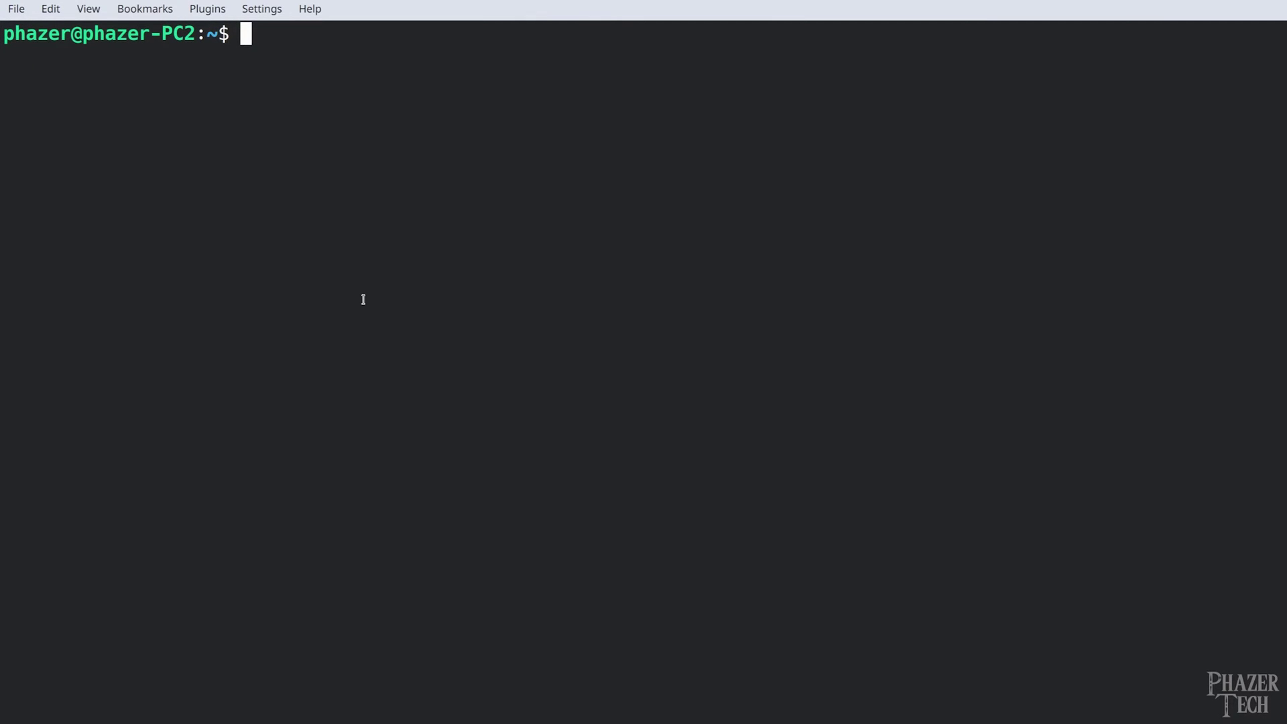
Open /etc/systemd/system/nvidia-tdp.timer in nano with sudo, authenticating with the password
{"action": "type", "text": "sudo nano"}
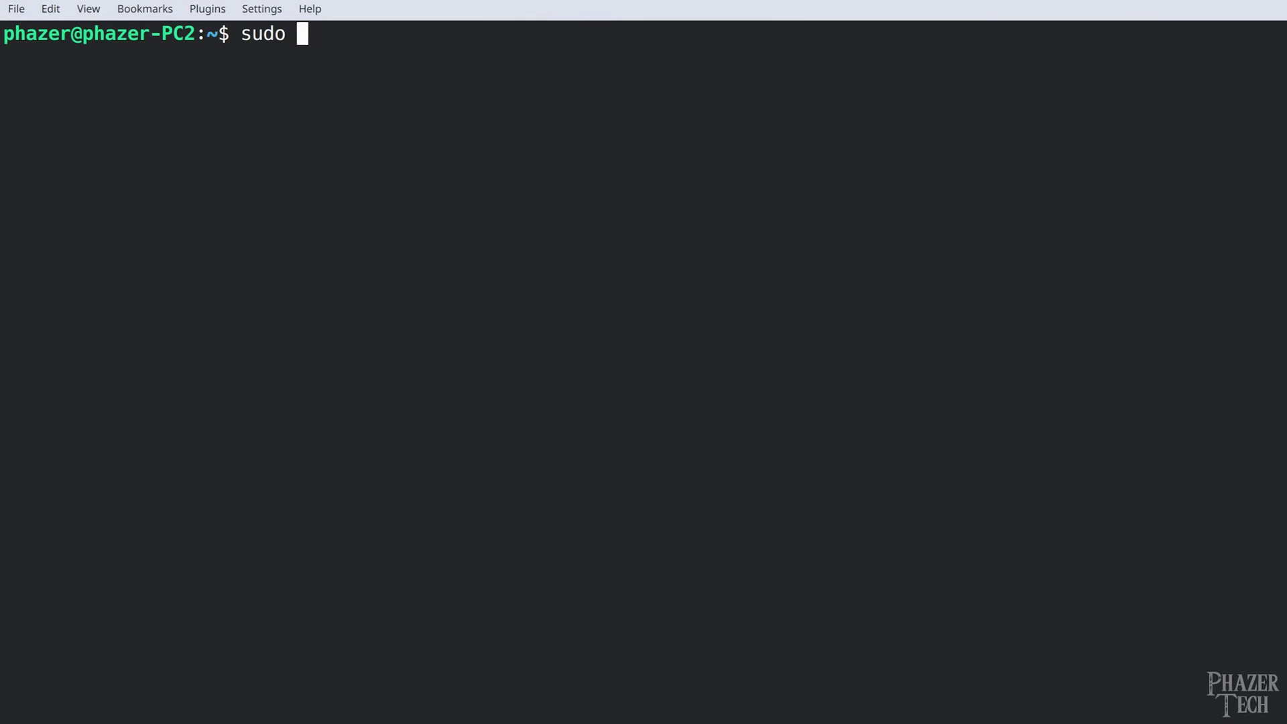
{"action": "right_click", "coordinate": [414, 105]}
{"action": "left_click", "coordinate": [449, 142]}
{"action": "key", "text": "Return"}
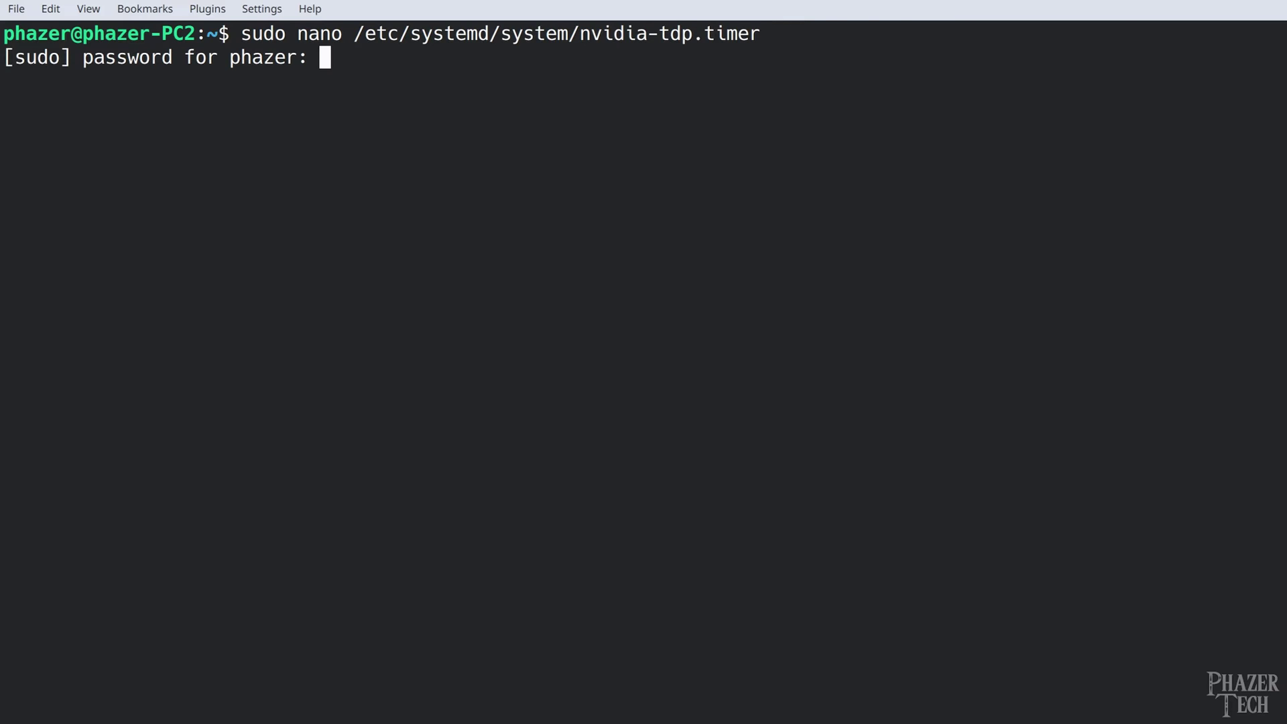
{"action": "key", "text": "Return"}
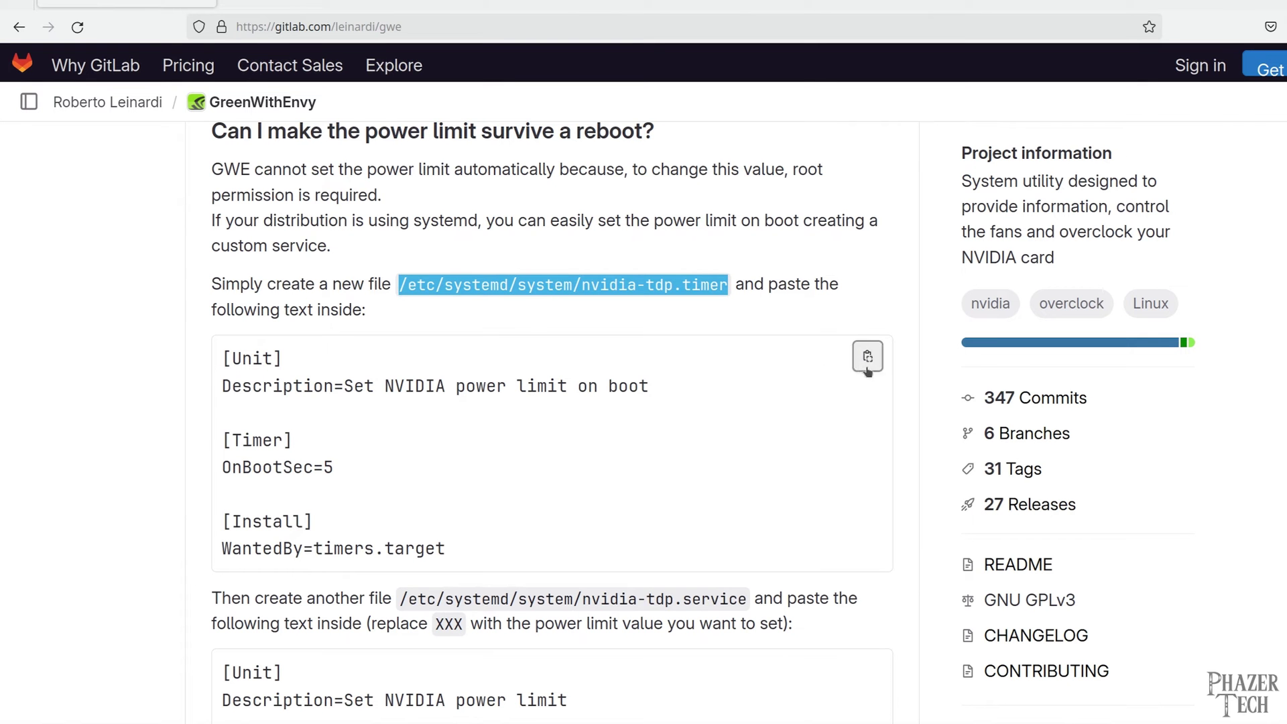
Paste the FAQ's boot-timer unit into the file and save it
{"action": "left_click", "coordinate": [867, 365]}
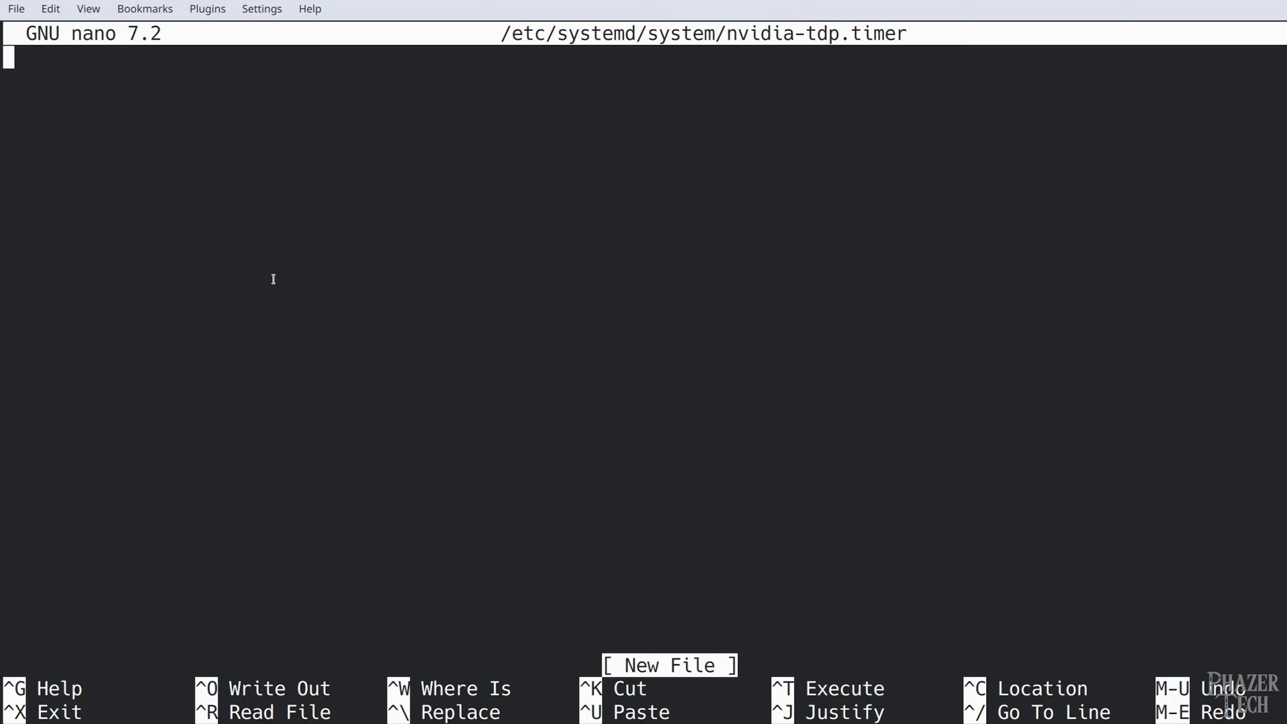
{"action": "right_click", "coordinate": [284, 210]}
{"action": "left_click", "coordinate": [339, 246]}
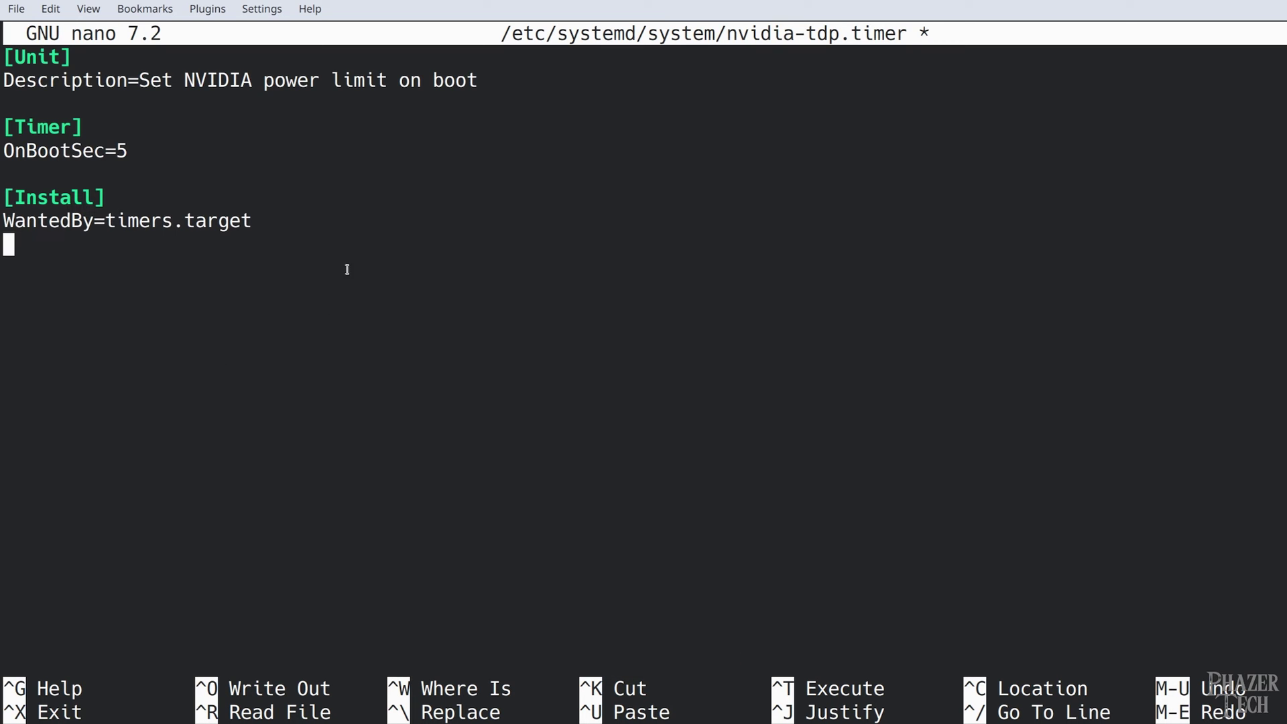
{"action": "key", "text": "ctrl+x"}
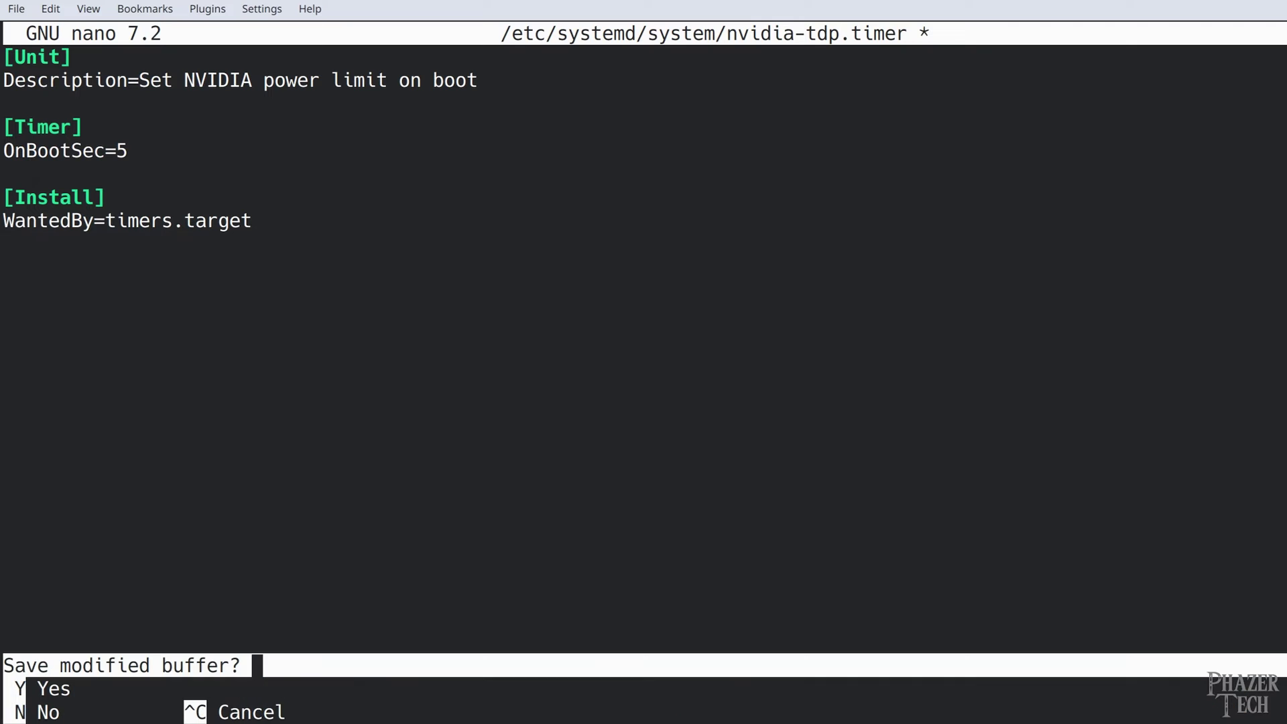
{"action": "key", "text": "y"}
{"action": "key", "text": "Return"}
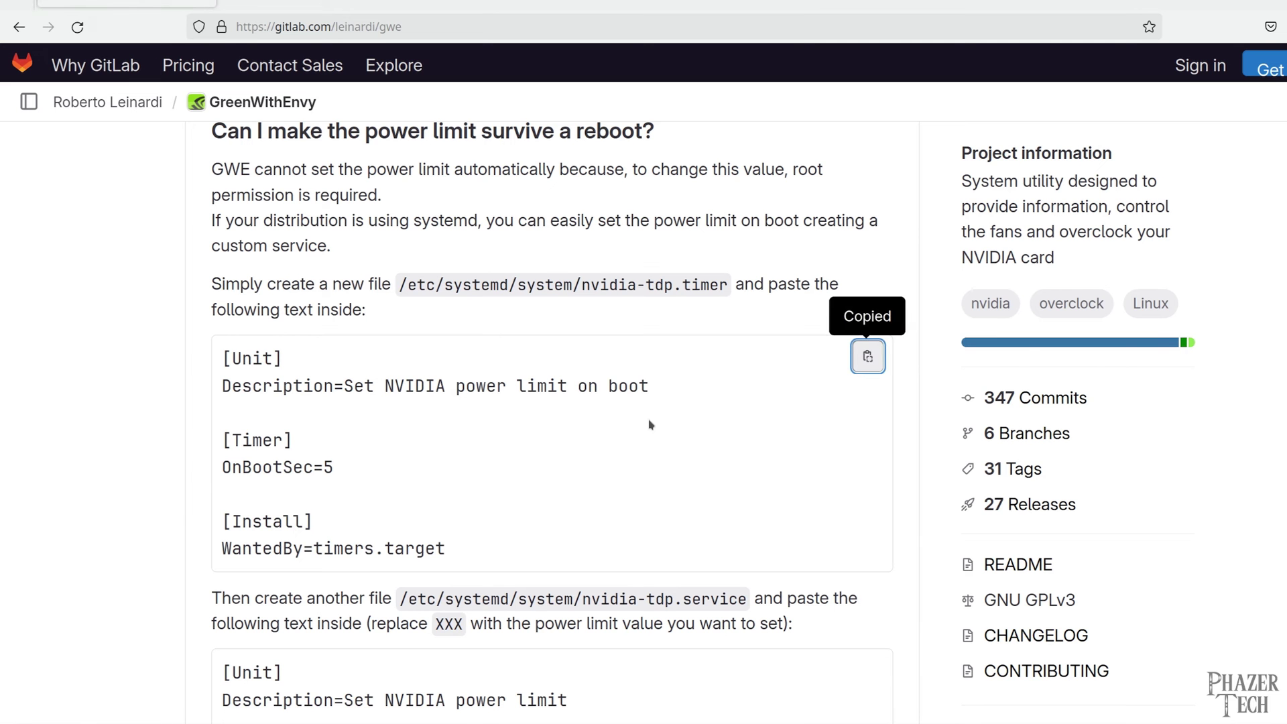
Open /etc/systemd/system/nvidia-tdp.service in nano with sudo, using the path selected from the FAQ
{"action": "scroll", "coordinate": [659, 421], "scroll_direction": "down", "scroll_amount": 5}
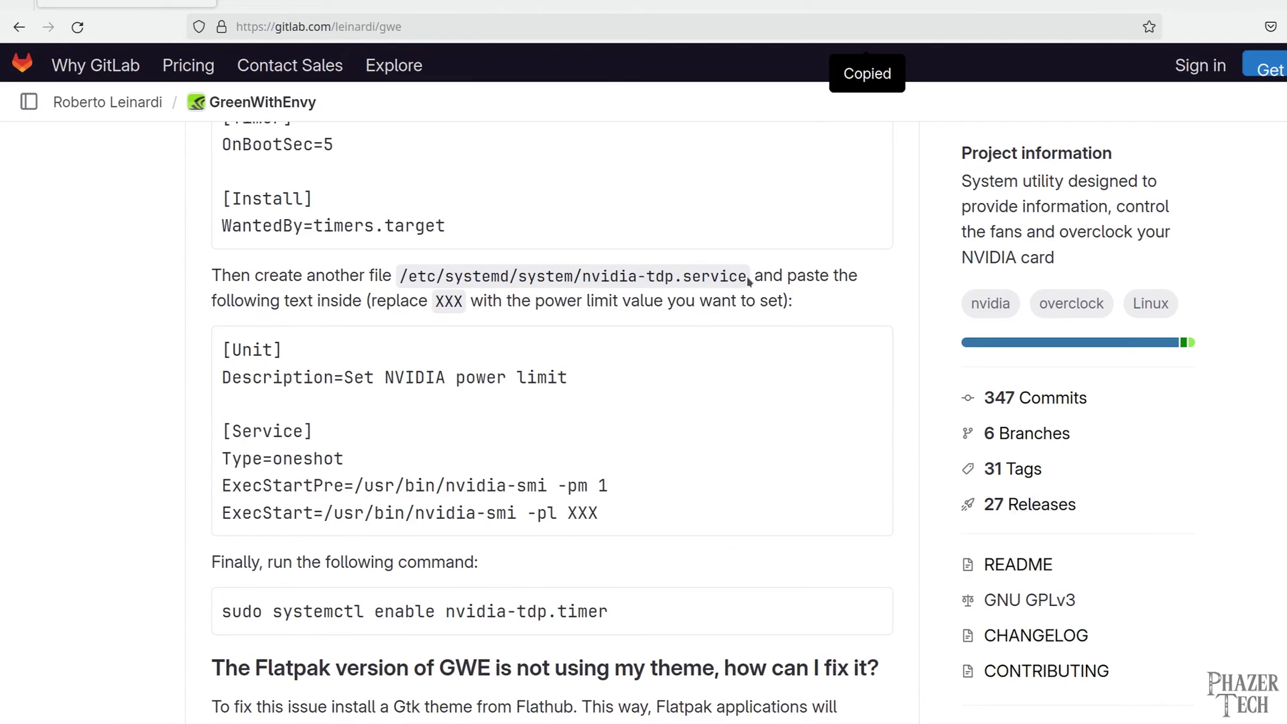
{"action": "left_click_drag", "start_coordinate": [747, 276], "coordinate": [396, 271]}
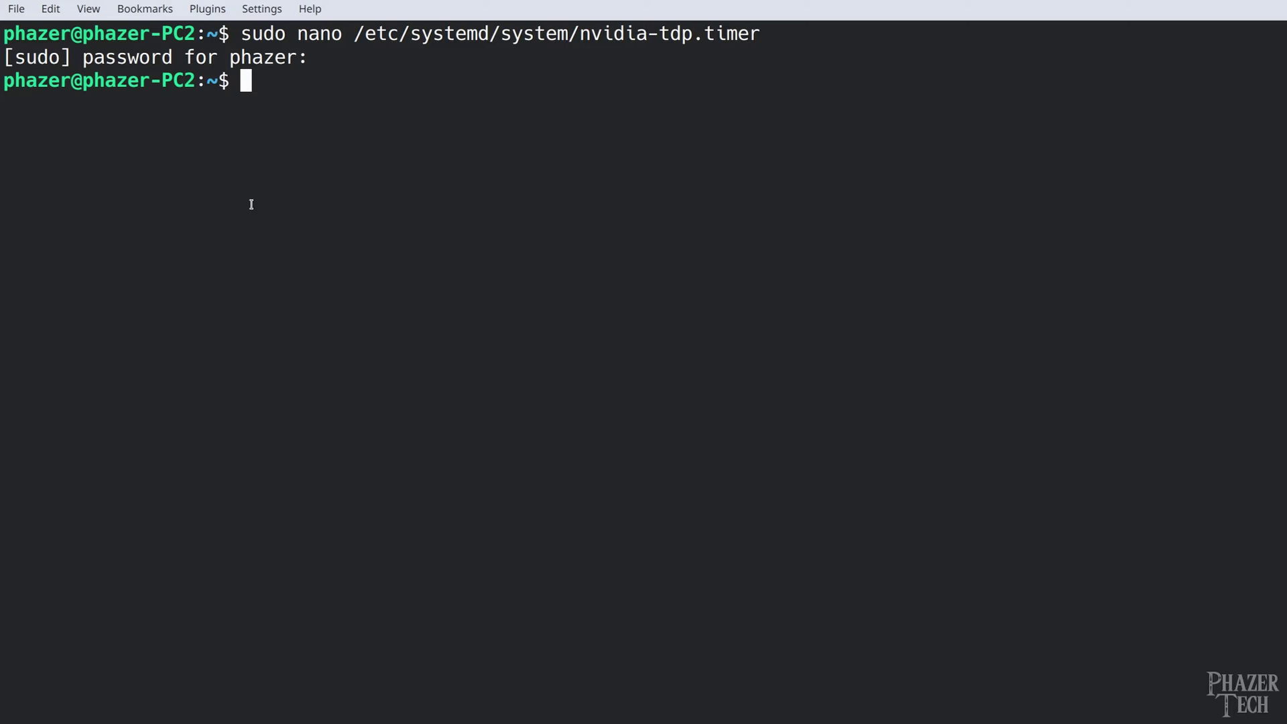
{"action": "type", "text": "sudo nano"}
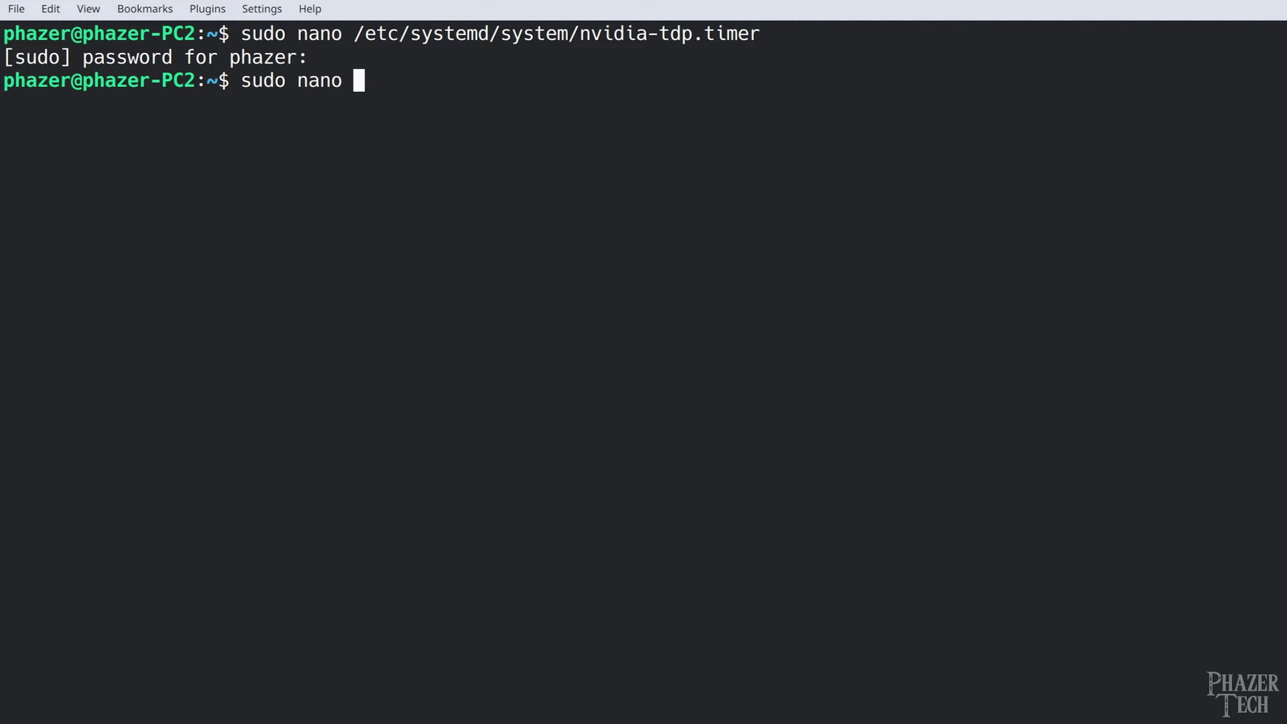
{"action": "right_click", "coordinate": [426, 96]}
{"action": "left_click", "coordinate": [469, 131]}
{"action": "key", "text": "Return"}
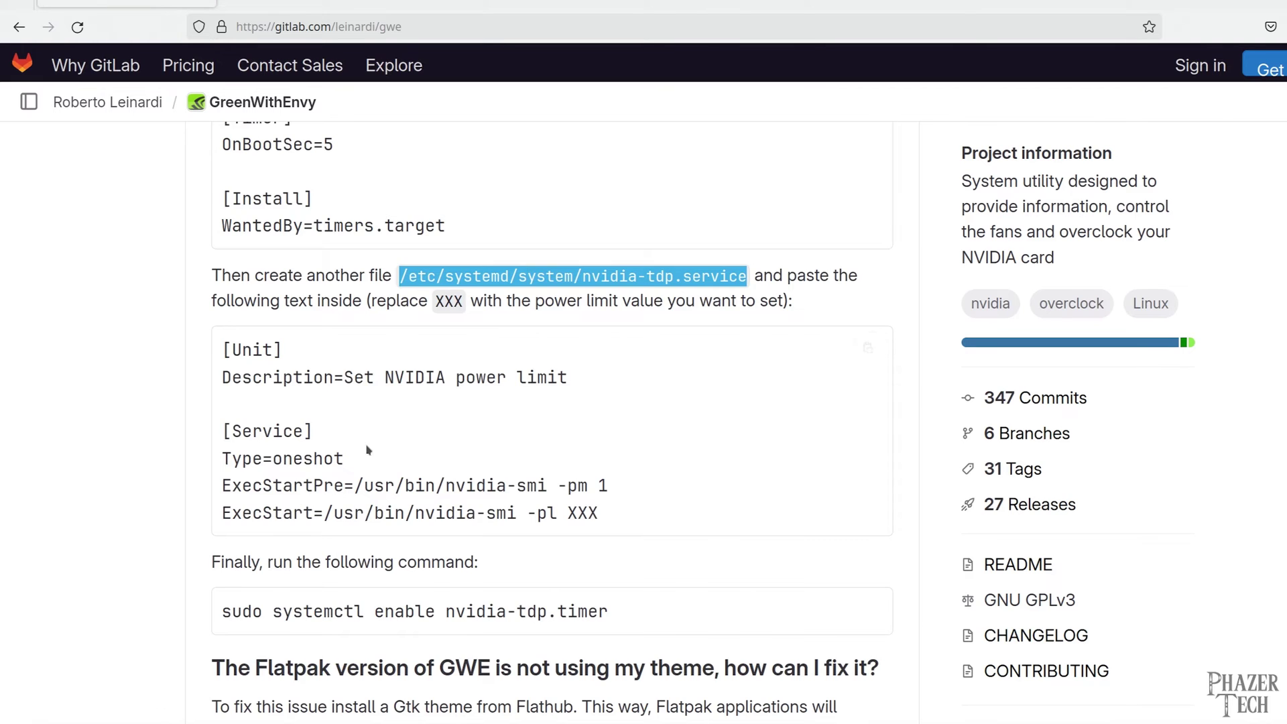
Paste the power-limit unit, replace the XXX placeholder with 235, and save
{"action": "scroll", "coordinate": [367, 450], "scroll_direction": "down", "scroll_amount": 3}
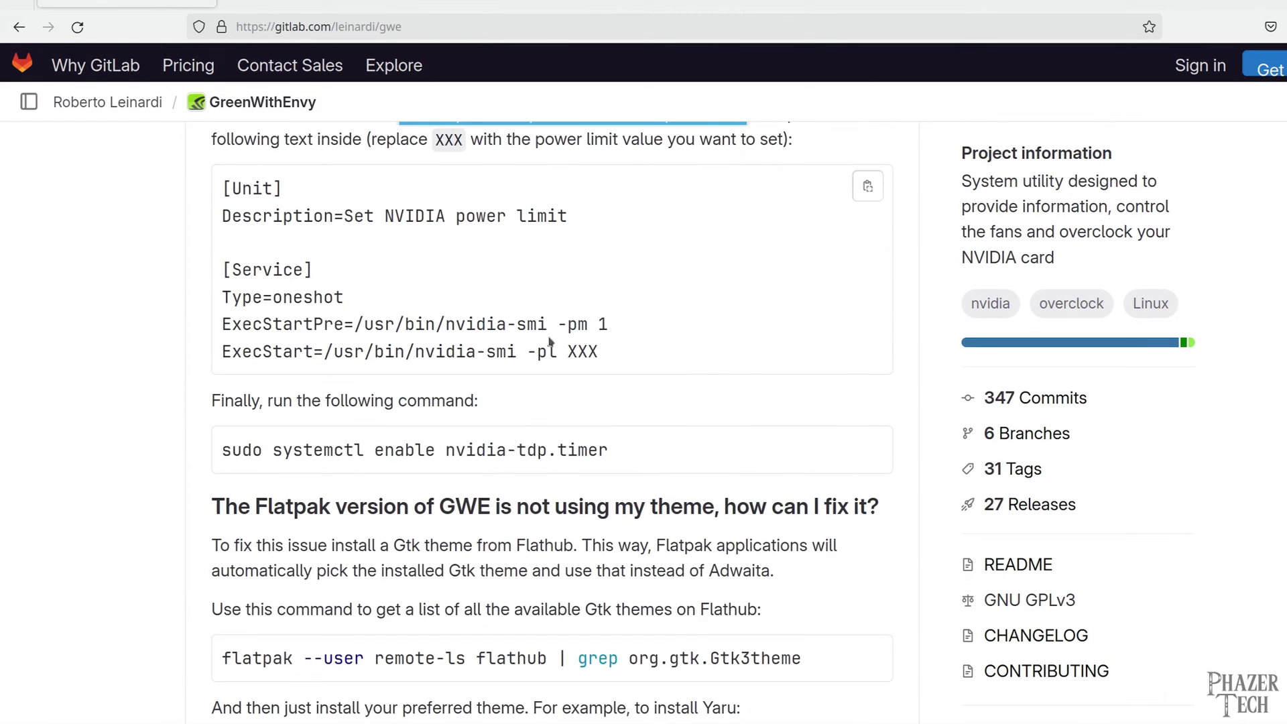
{"action": "left_click", "coordinate": [868, 186]}
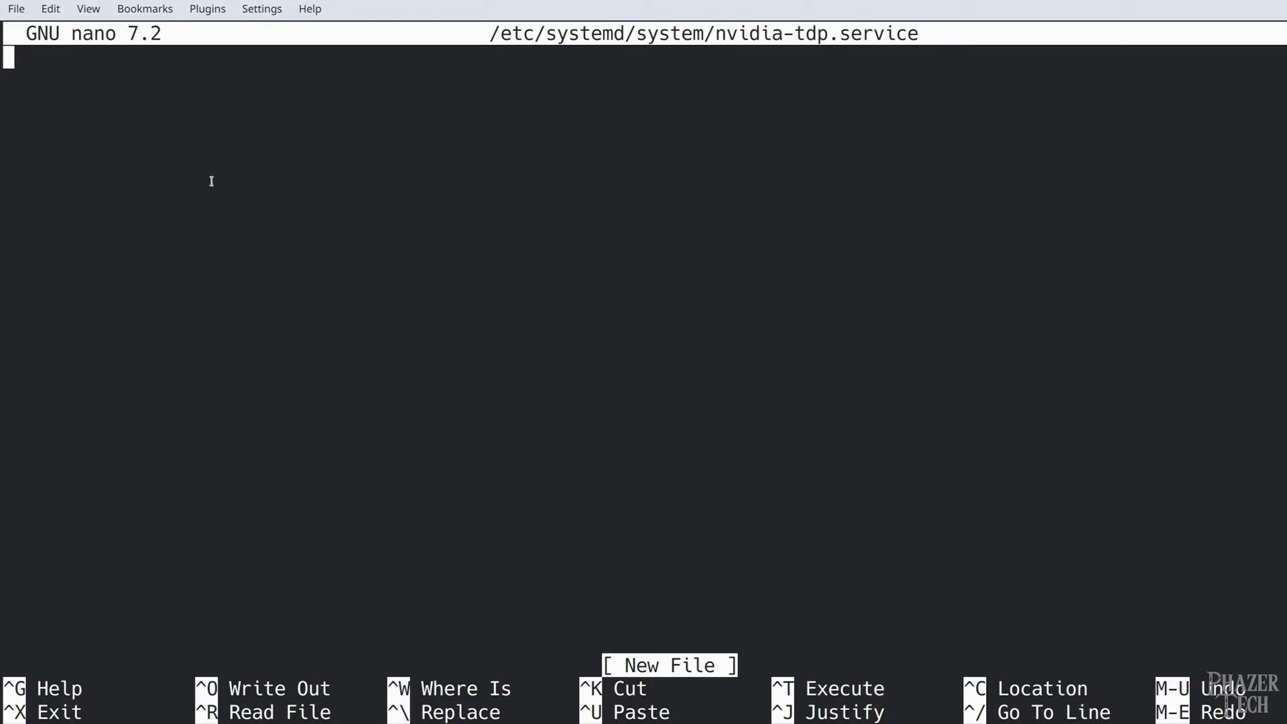
{"action": "right_click", "coordinate": [211, 181]}
{"action": "left_click", "coordinate": [336, 173]}
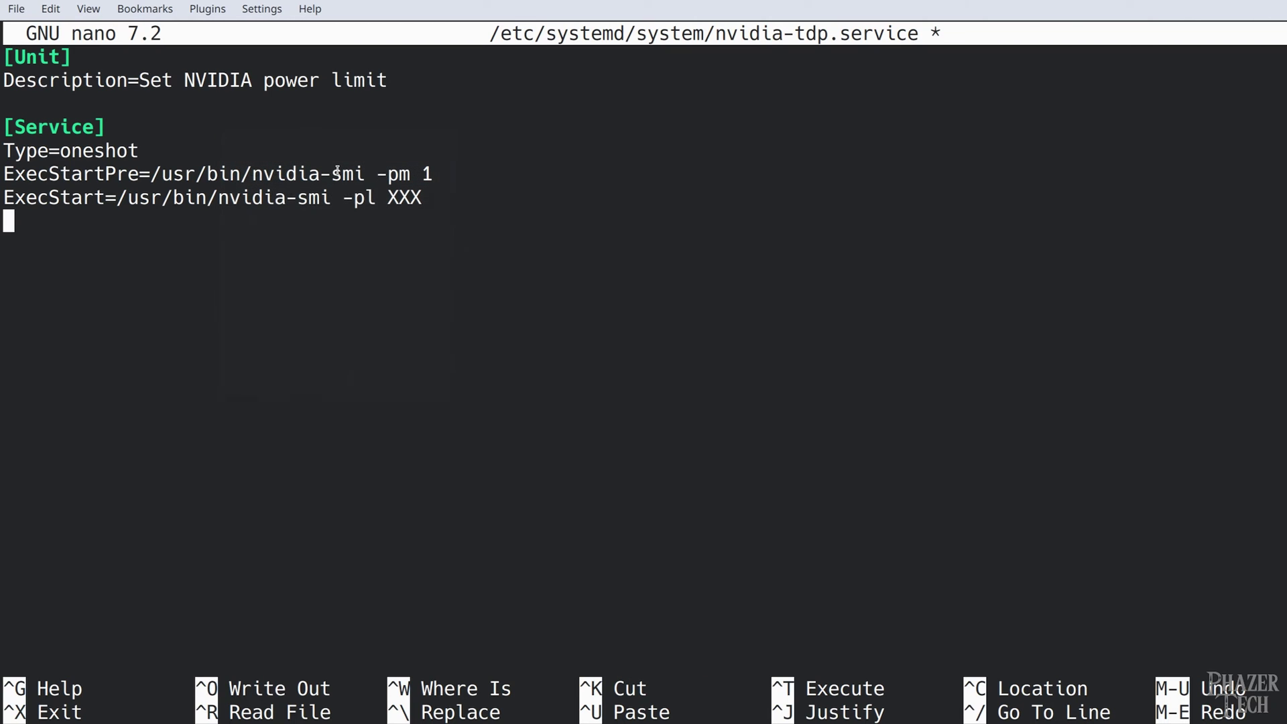
{"action": "key", "text": "BackSpace"}
{"action": "key", "text": "BackSpace"}
{"action": "key", "text": "BackSpace"}
{"action": "key", "text": "BackSpace"}
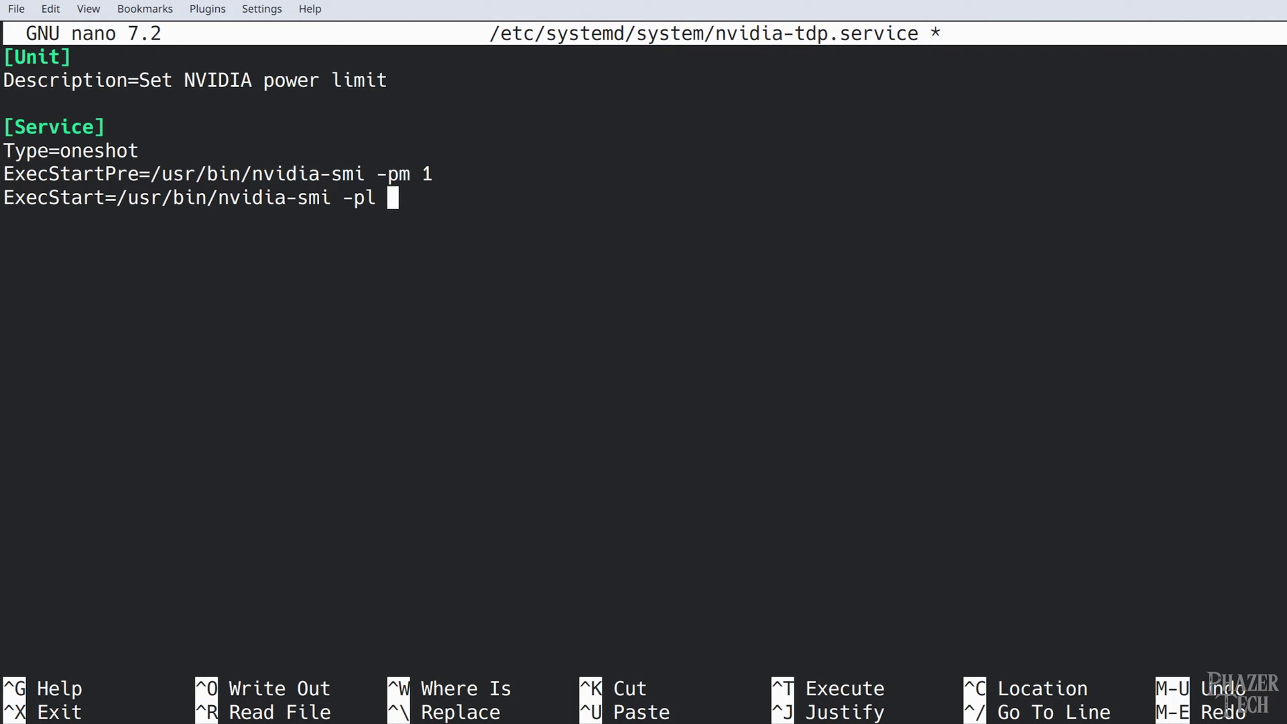
{"action": "type", "text": "235"}
{"action": "key", "text": "ctrl+x"}
{"action": "key", "text": "y"}
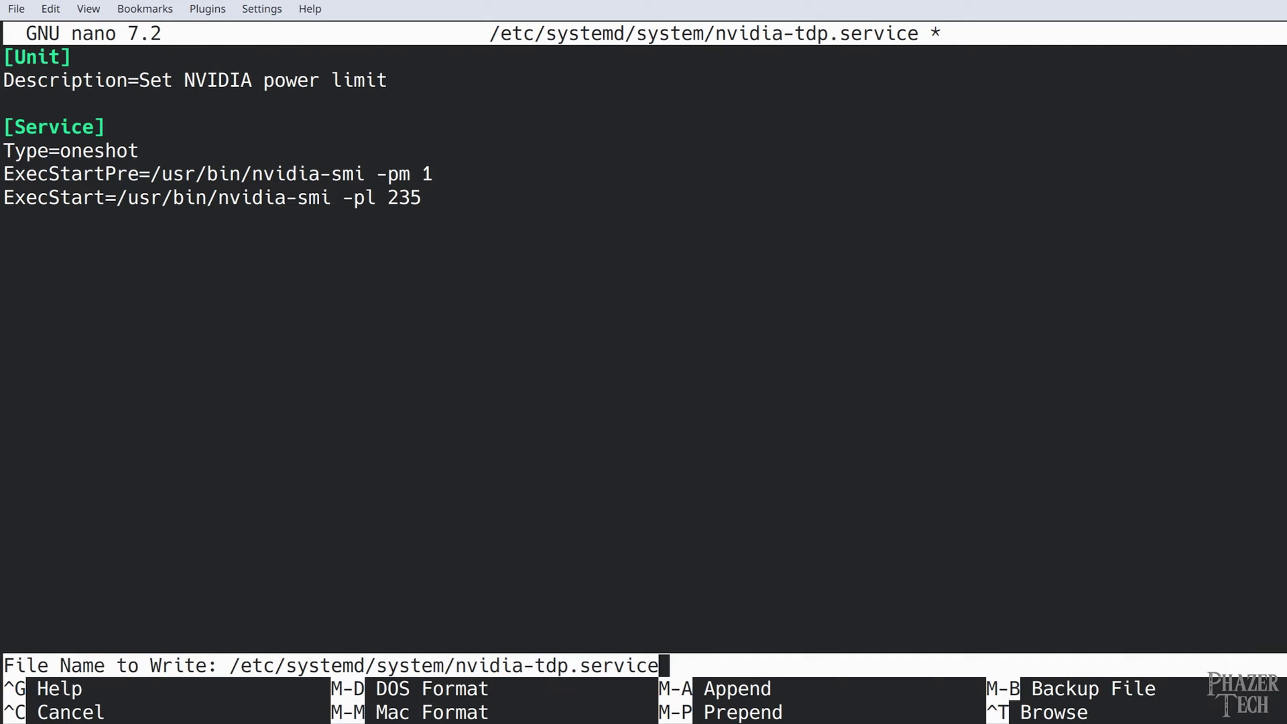
{"action": "key", "text": "Return"}
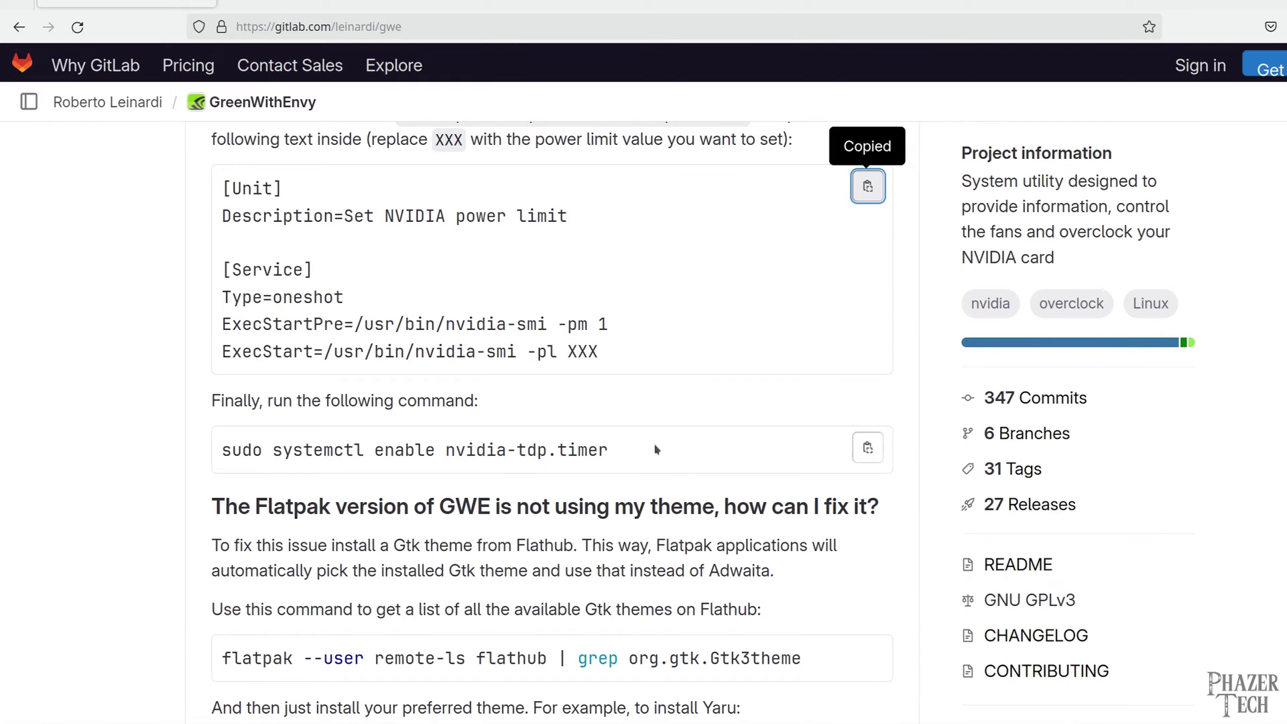
Run the FAQ's systemctl enable command for the nvidia-tdp timer, then maximize GreenWithEnvy
{"action": "left_click", "coordinate": [868, 447]}
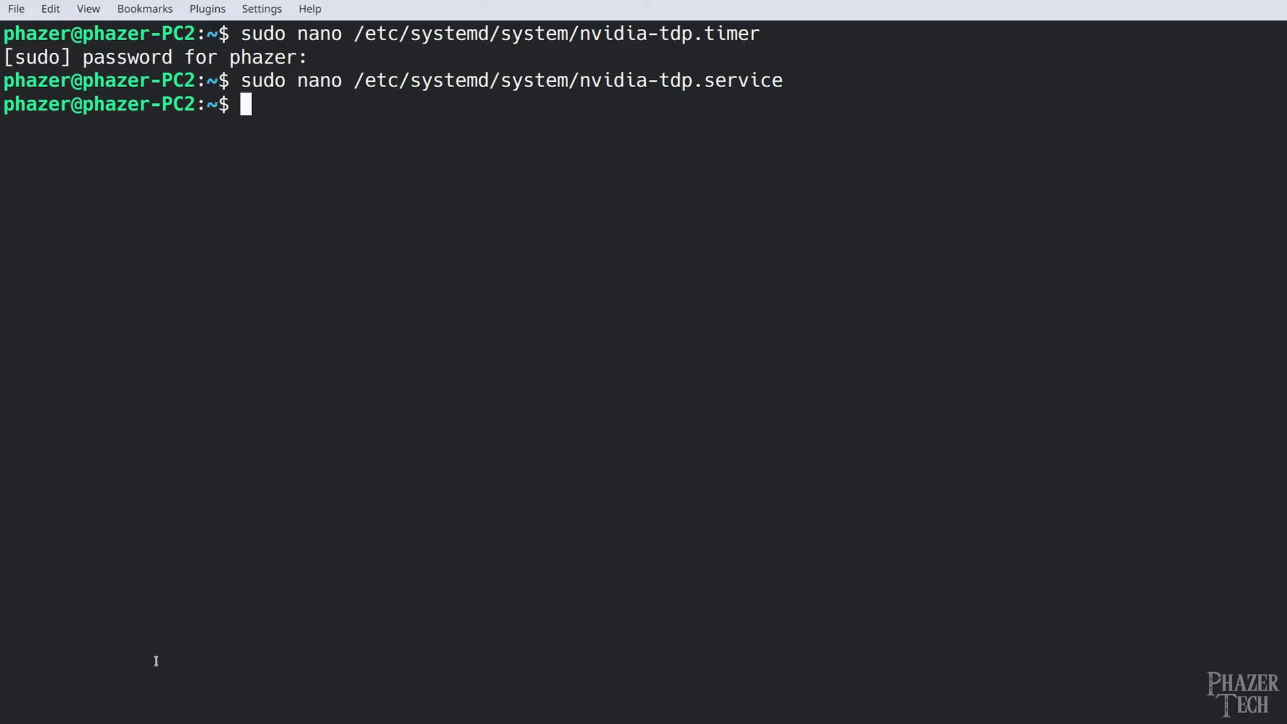
{"action": "right_click", "coordinate": [296, 207]}
{"action": "left_click", "coordinate": [362, 252]}
{"action": "key", "text": "Return"}
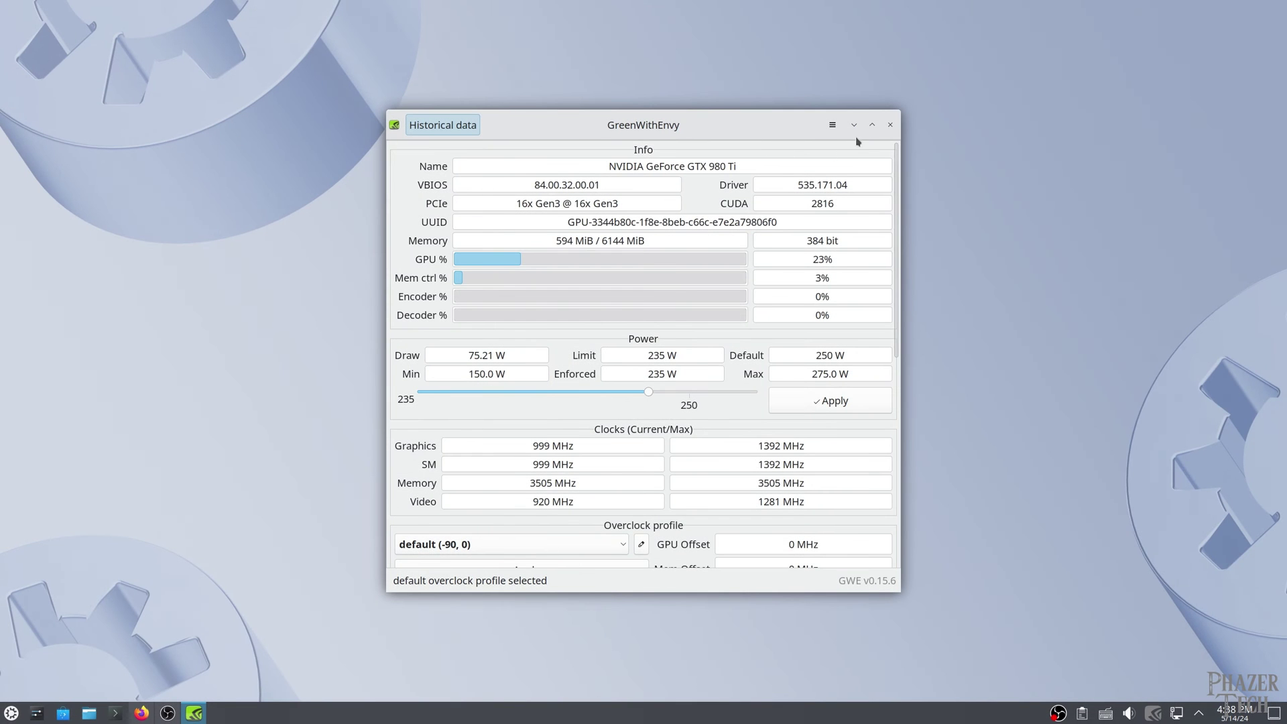
{"action": "left_click", "coordinate": [870, 127]}
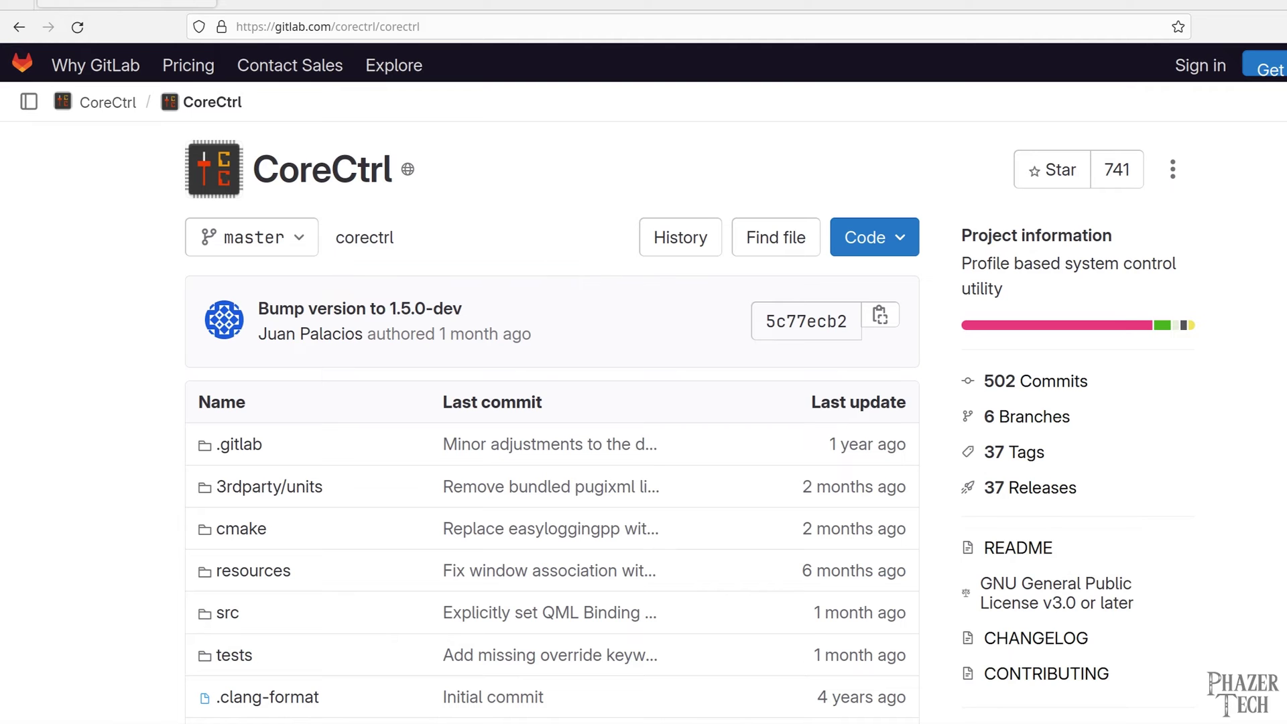
Scroll the CoreCtrl README to the Debian/Ubuntu notes and grab the /etc/apt/preferences.d/corectrl path
{"action": "scroll", "coordinate": [240, 576], "scroll_direction": "down", "scroll_amount": 12}
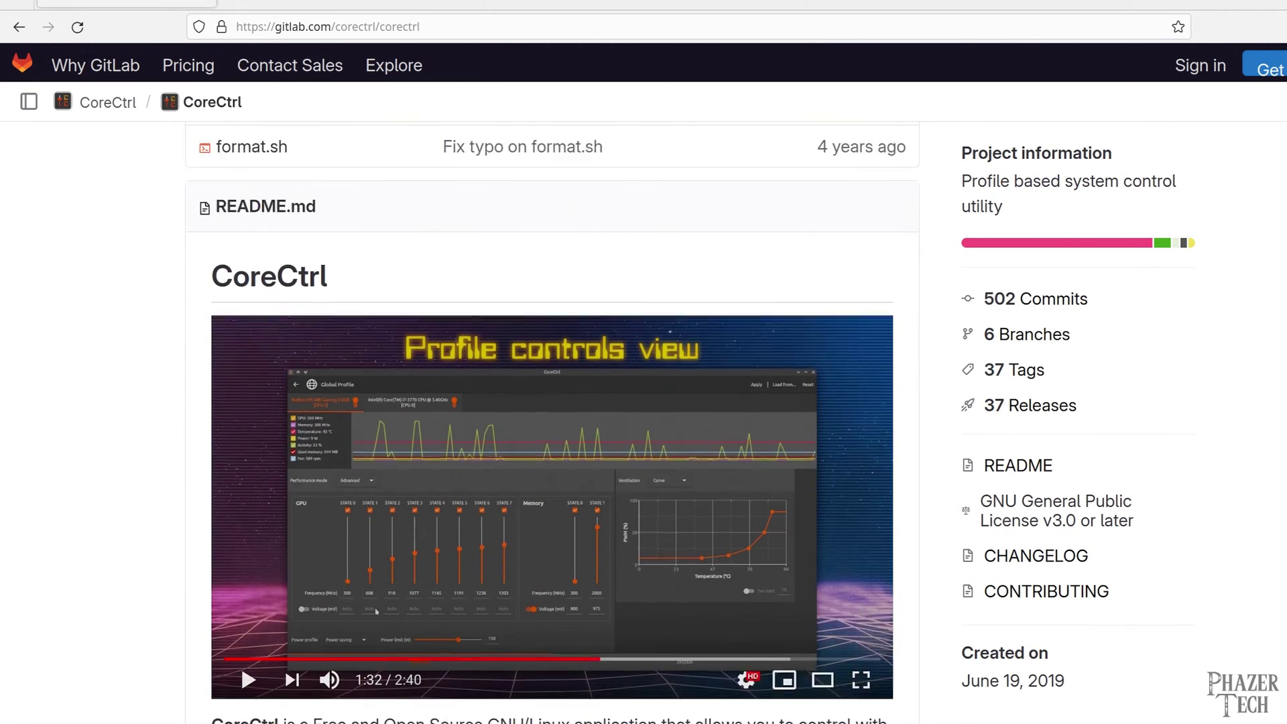
{"action": "scroll", "coordinate": [553, 422], "scroll_direction": "down", "scroll_amount": 5}
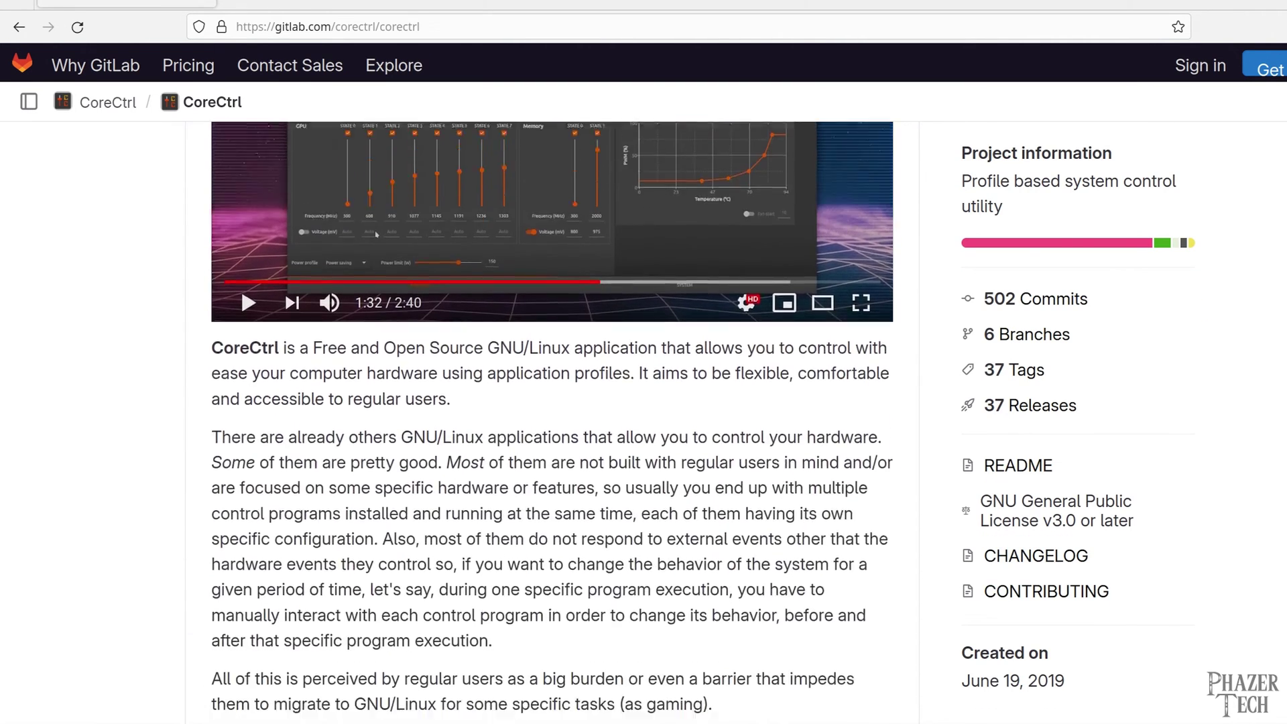
{"action": "scroll", "coordinate": [552, 423], "scroll_direction": "down", "scroll_amount": 8}
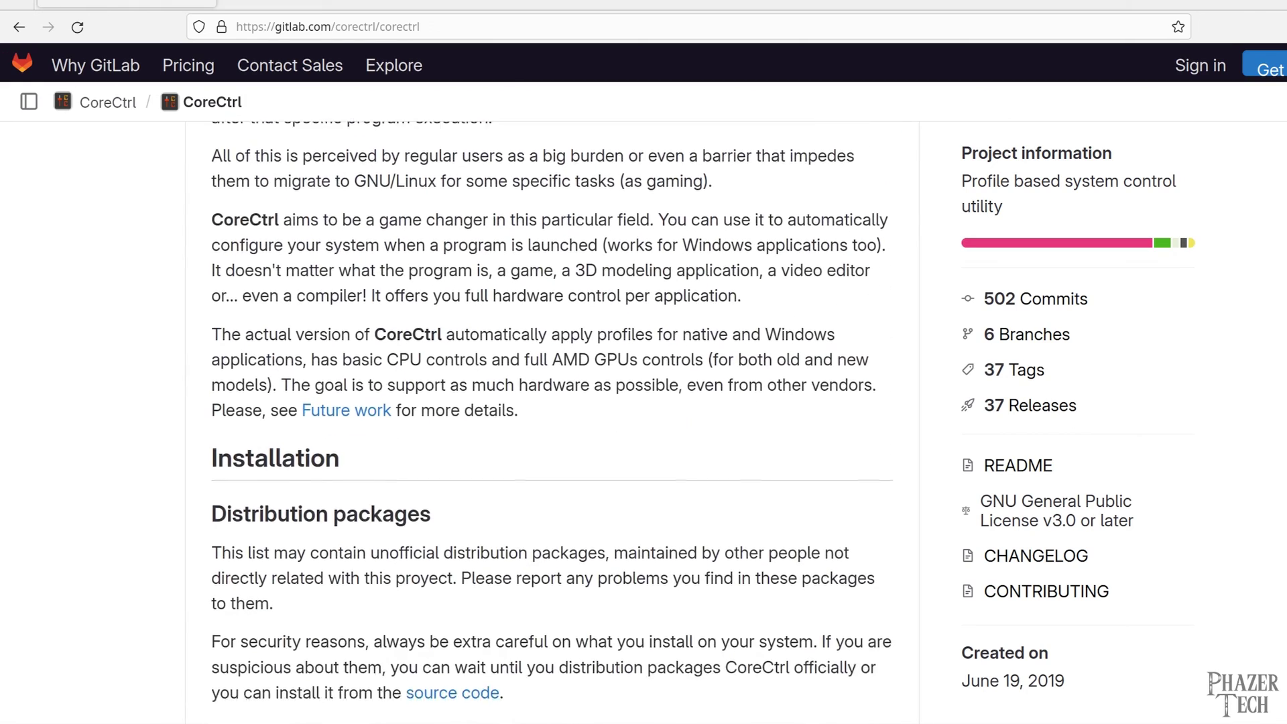
{"action": "scroll", "coordinate": [552, 422], "scroll_direction": "down", "scroll_amount": 3}
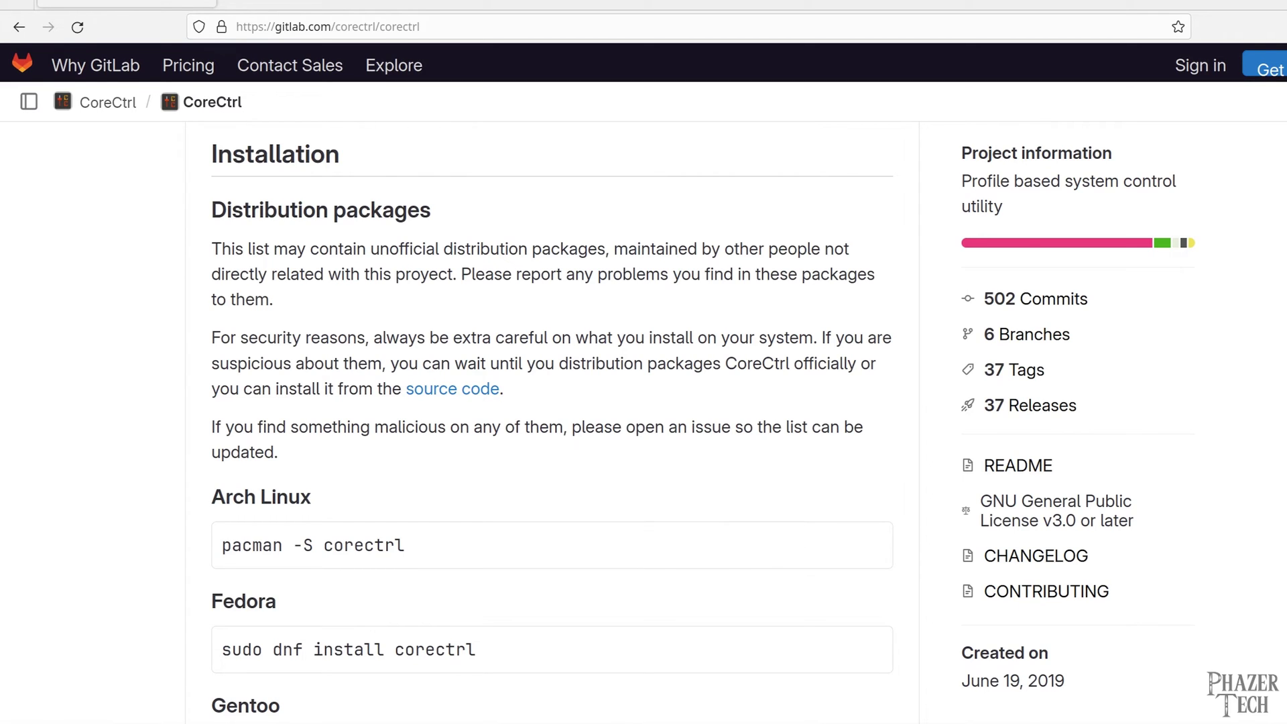
{"action": "scroll", "coordinate": [552, 421], "scroll_direction": "down", "scroll_amount": 5}
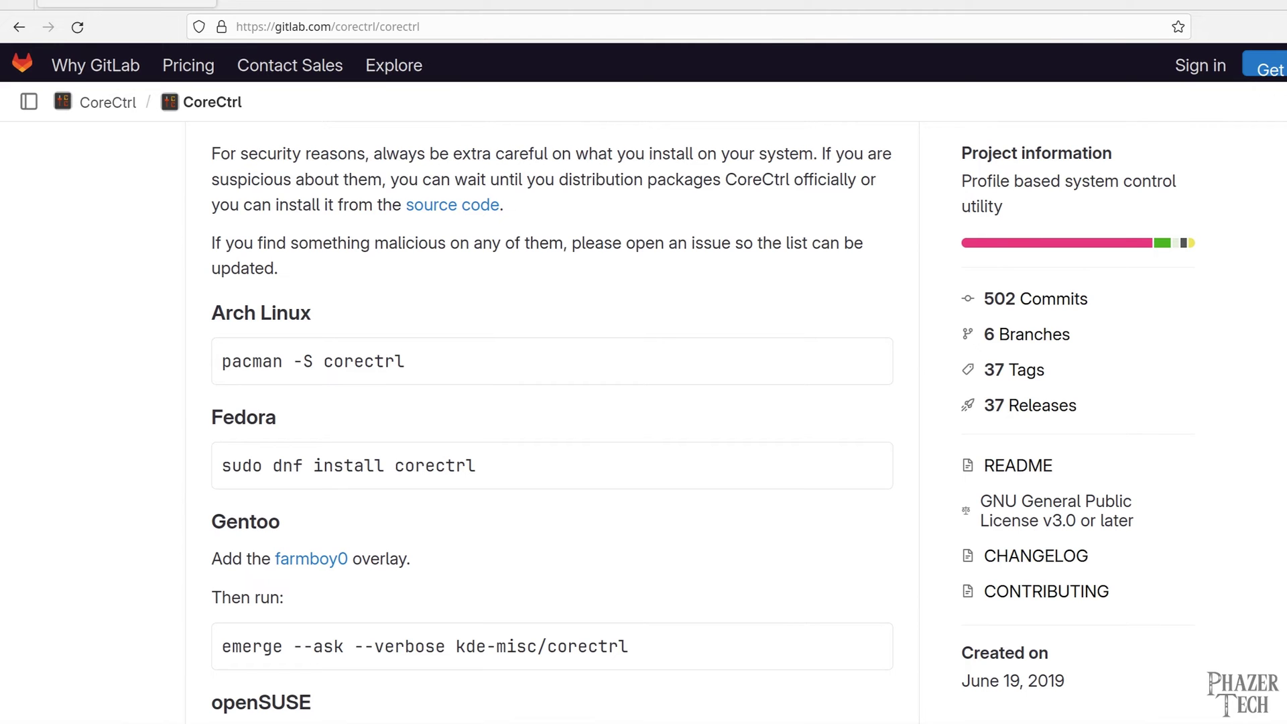
{"action": "scroll", "coordinate": [552, 420], "scroll_direction": "down", "scroll_amount": 13}
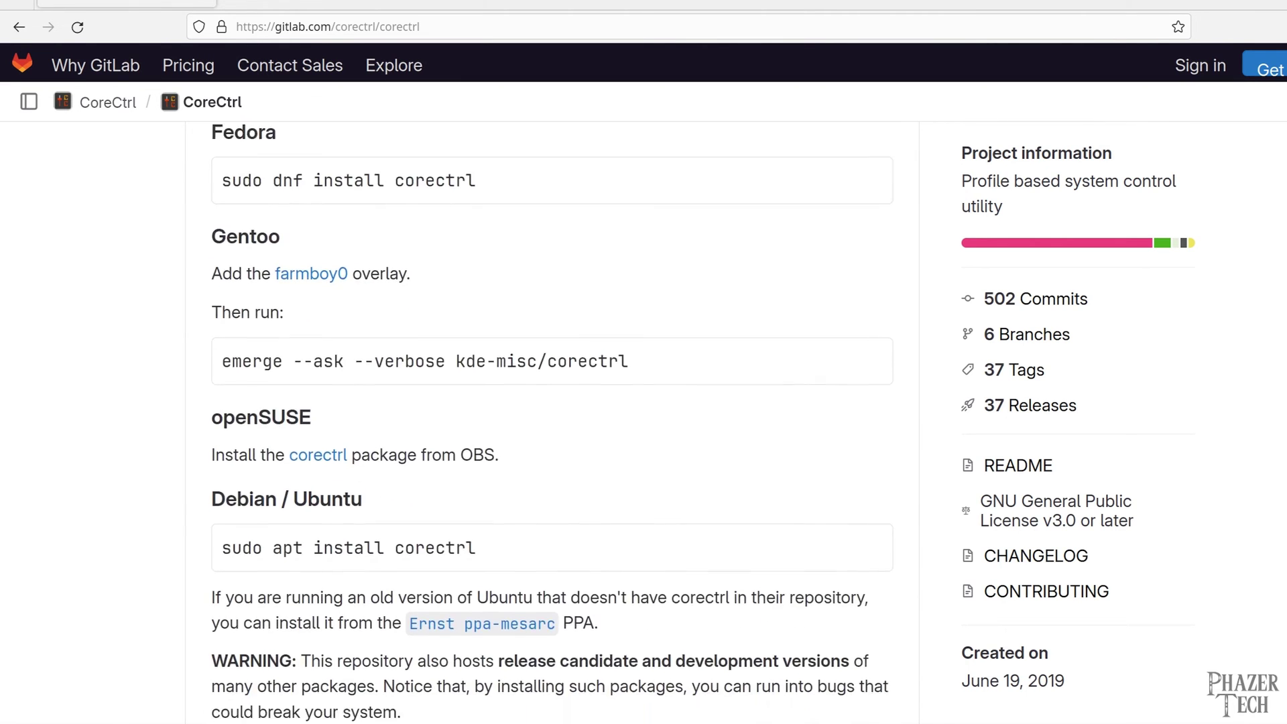
{"action": "scroll", "coordinate": [833, 244], "scroll_direction": "down", "scroll_amount": 4}
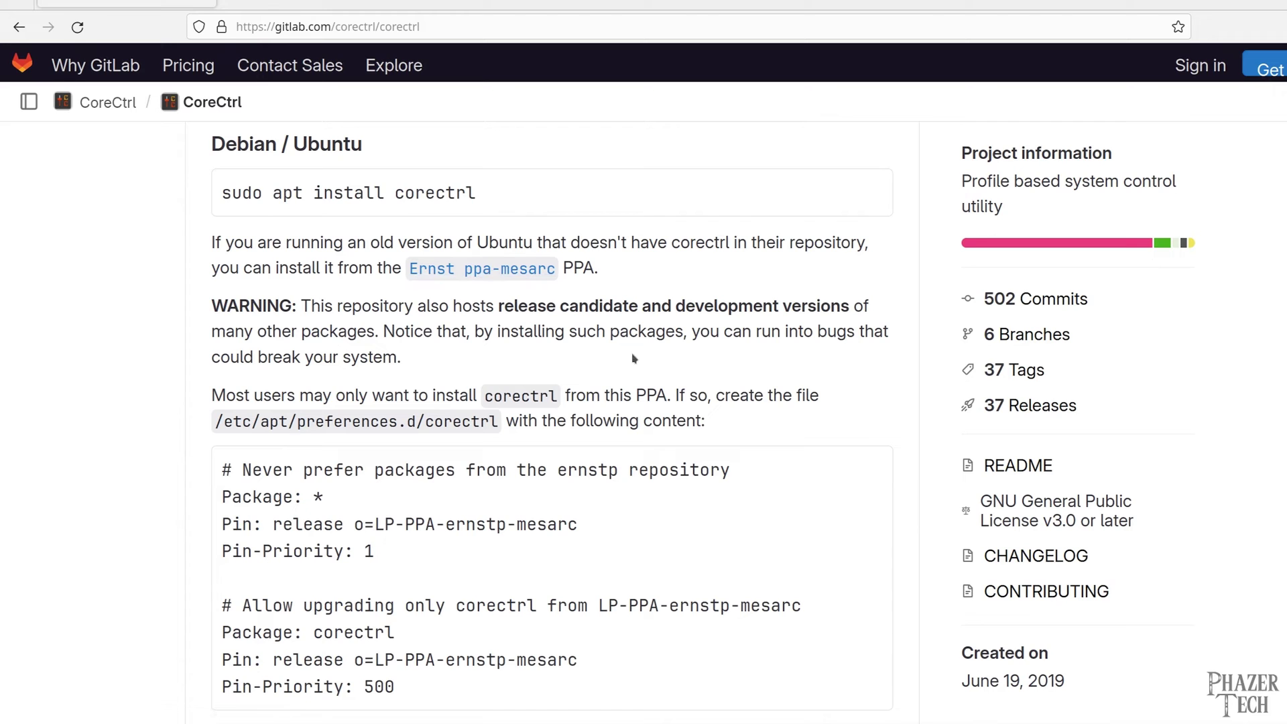
{"action": "middle_click", "coordinate": [663, 333]}
{"action": "middle_click", "coordinate": [672, 342]}
Open /etc/apt/preferences.d/corectrl in nano with sudo
{"action": "left_click_drag", "start_coordinate": [500, 395], "coordinate": [213, 391]}
{"action": "right_click", "coordinate": [248, 396]}
{"action": "left_click", "coordinate": [281, 409]}
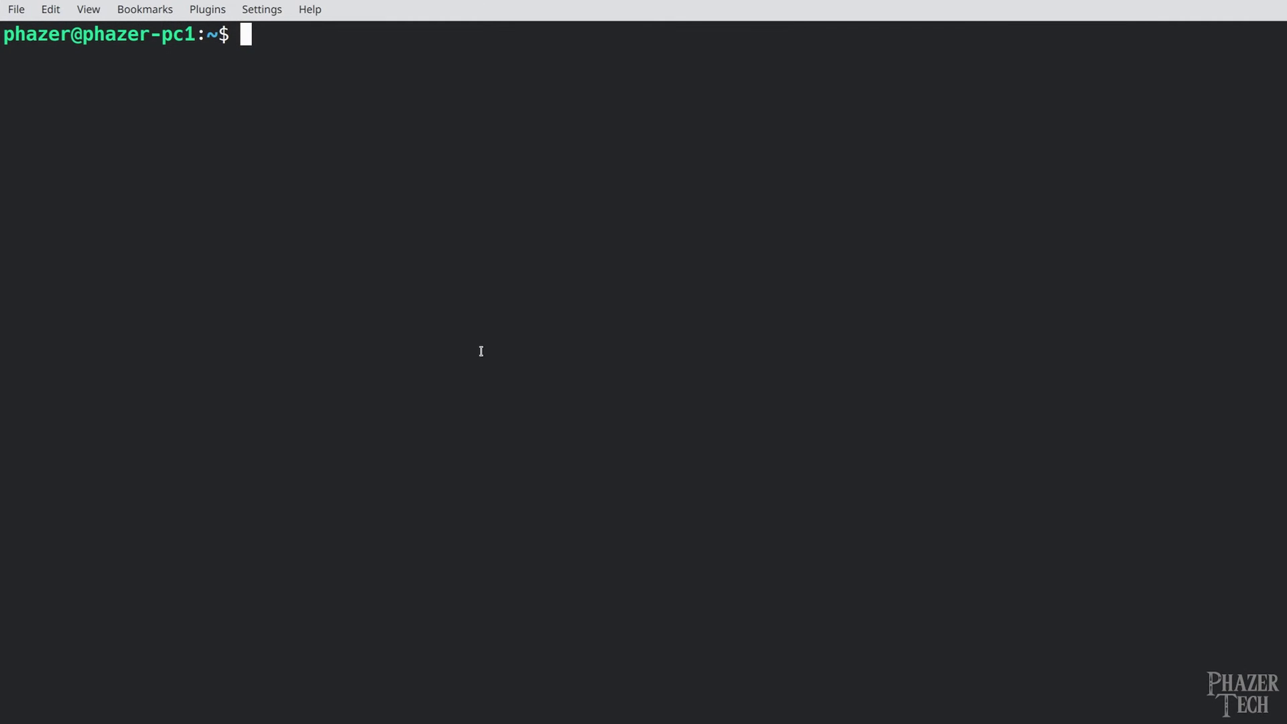
{"action": "type", "text": "sudo nano"}
{"action": "right_click", "coordinate": [440, 144]}
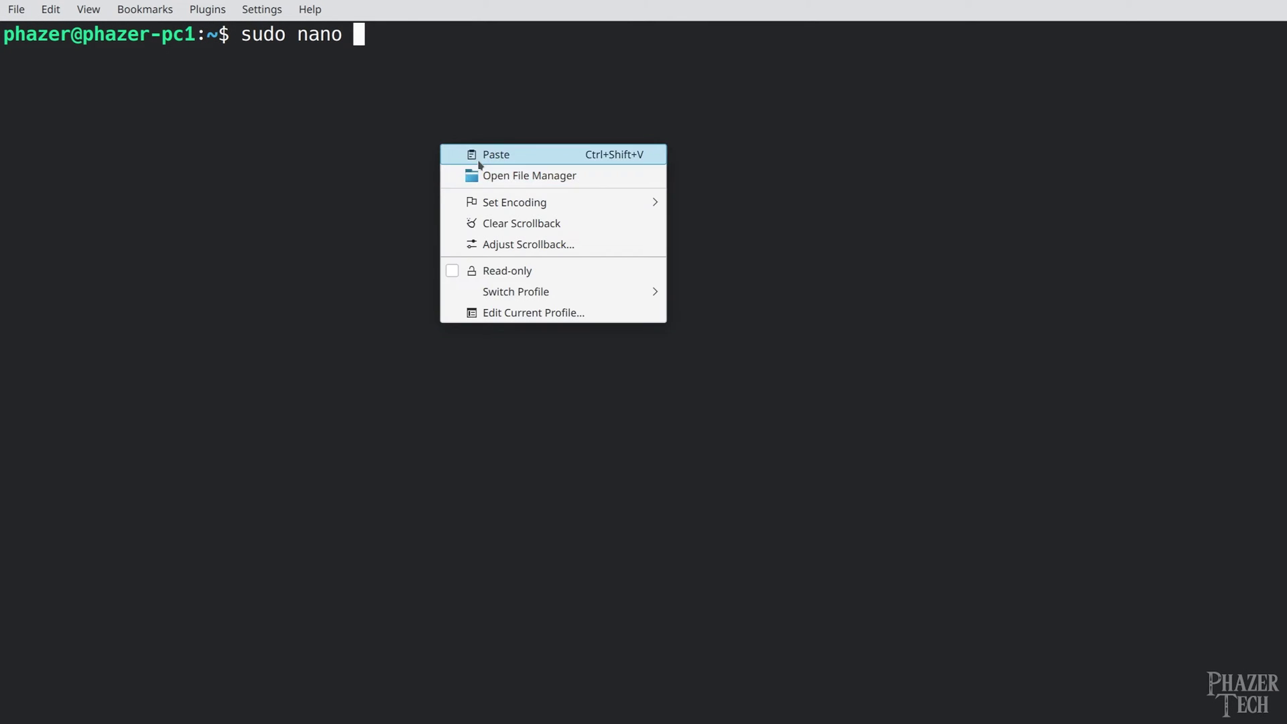
{"action": "left_click", "coordinate": [503, 155]}
{"action": "key", "text": "Return"}
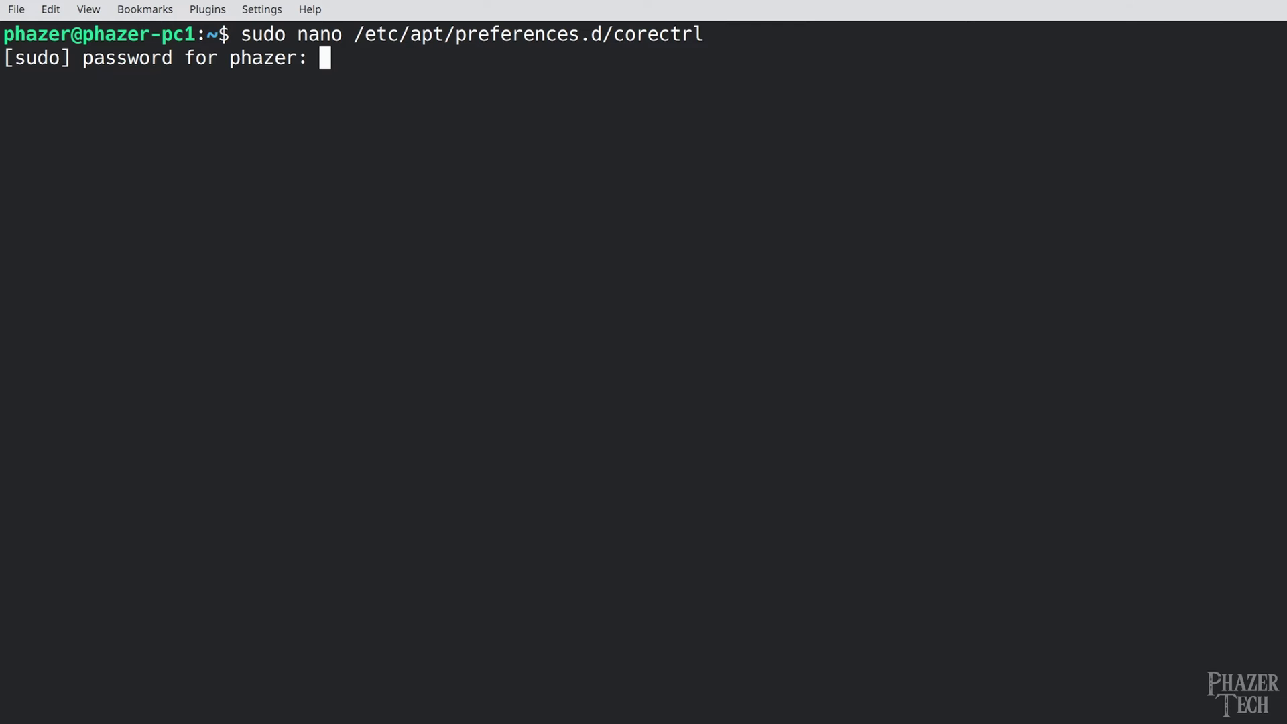
{"action": "key", "text": "Return"}
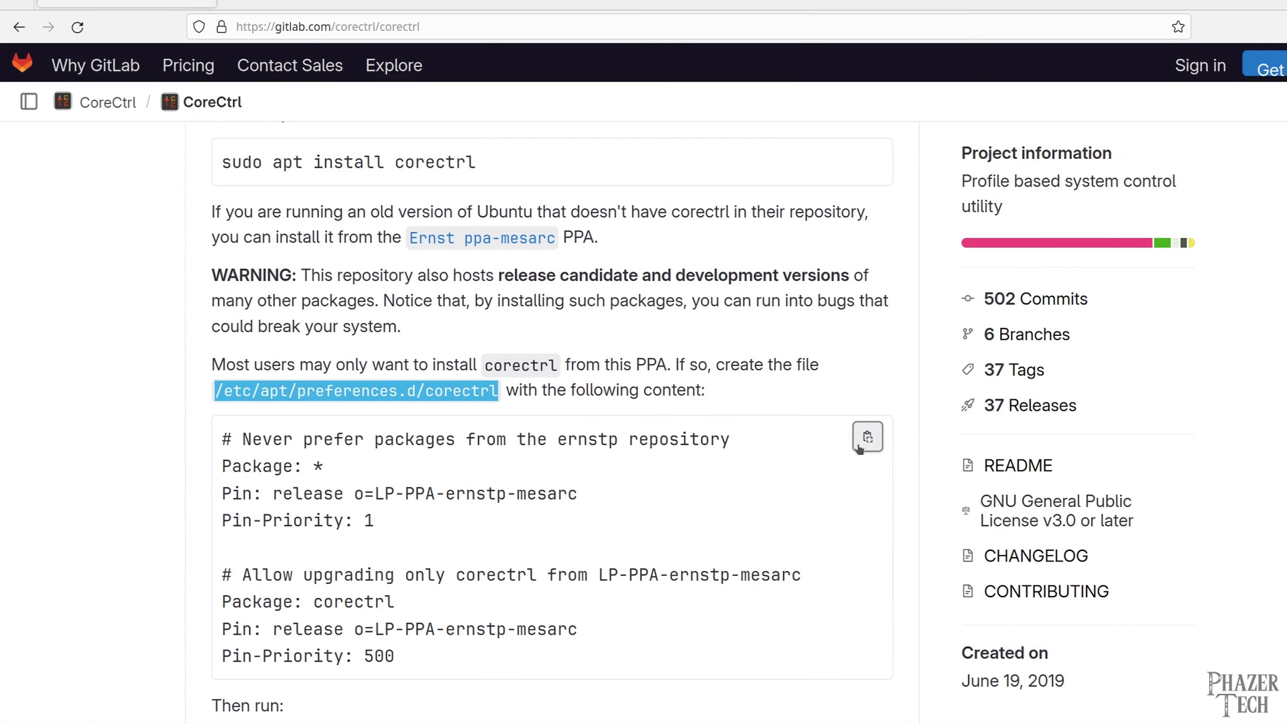
Paste the package pin configuration into the preferences file and save it
{"action": "left_click", "coordinate": [867, 437]}
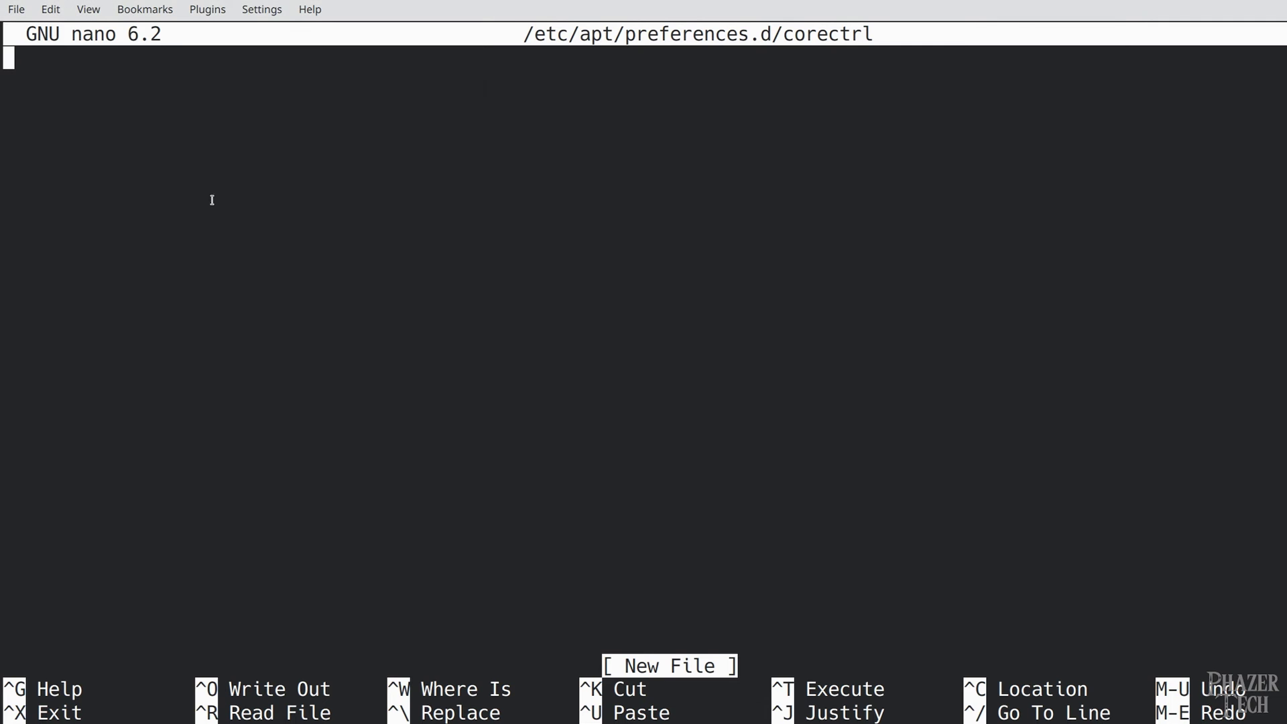
{"action": "right_click", "coordinate": [255, 45]}
{"action": "left_click", "coordinate": [309, 55]}
{"action": "key", "text": "ctrl+x"}
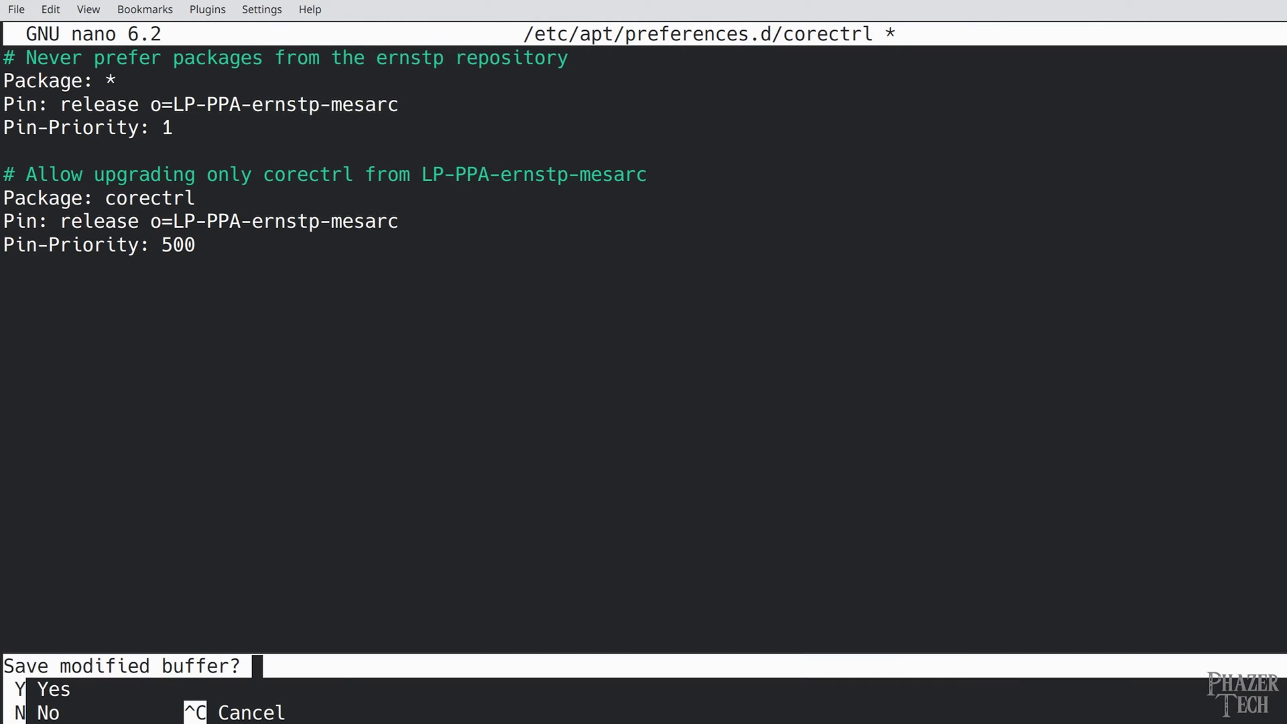
{"action": "key", "text": "y"}
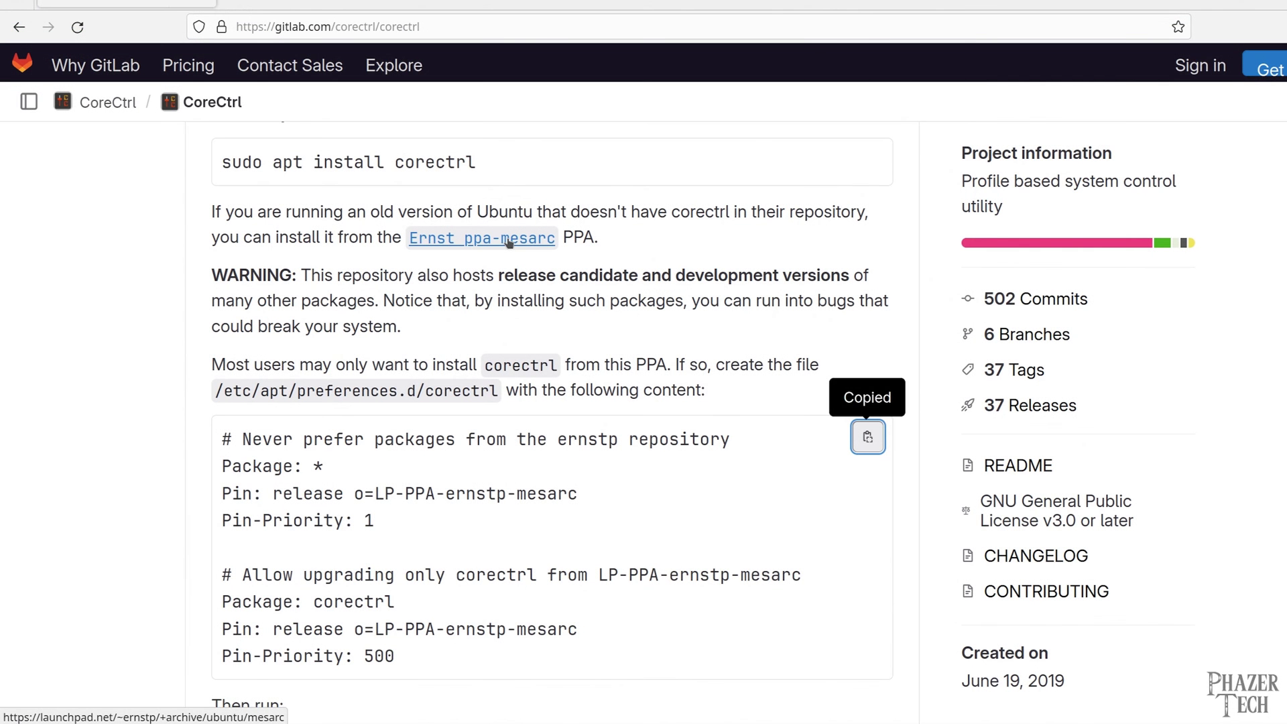
Add the ppa:ernstp/mesarc repository from its Launchpad commands and update the package lists
{"action": "left_click", "coordinate": [509, 244]}
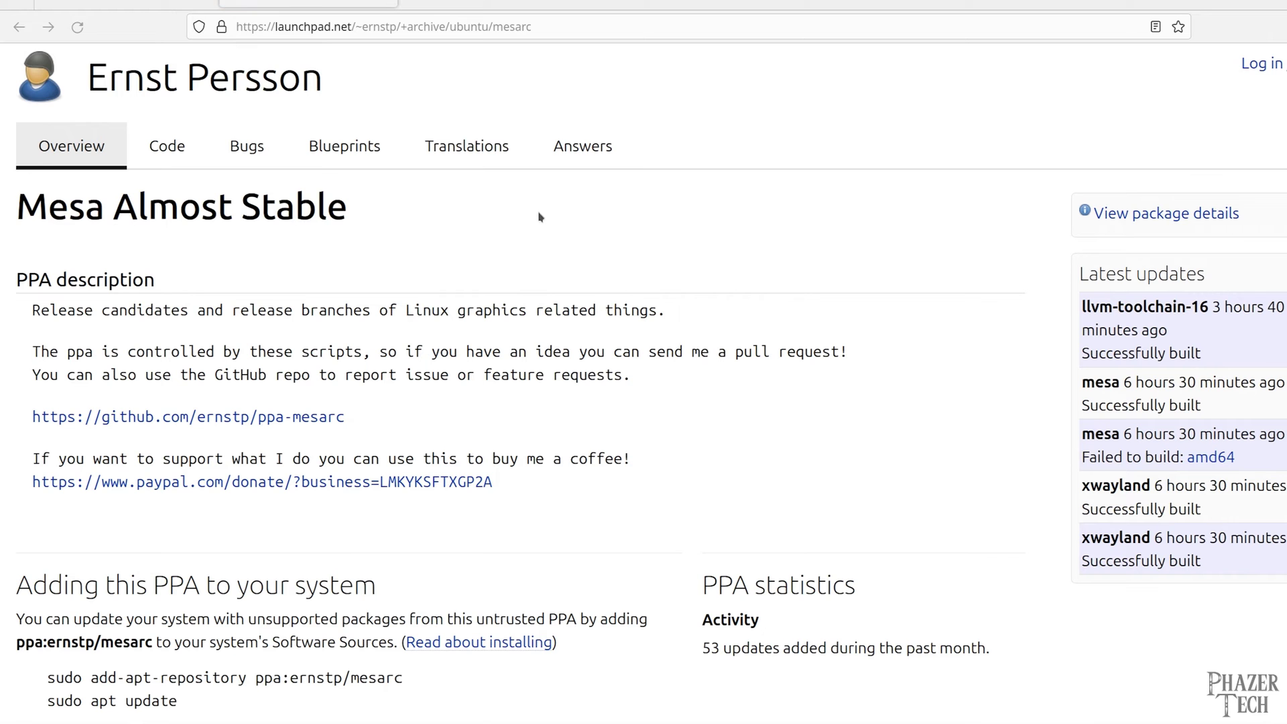
{"action": "key", "text": "ctrl+plus"}
{"action": "key", "text": "ctrl+plus"}
{"action": "key", "text": "ctrl+plus"}
{"action": "scroll", "coordinate": [403, 575], "scroll_direction": "down", "scroll_amount": 3}
{"action": "left_click_drag", "start_coordinate": [225, 538], "coordinate": [44, 517]}
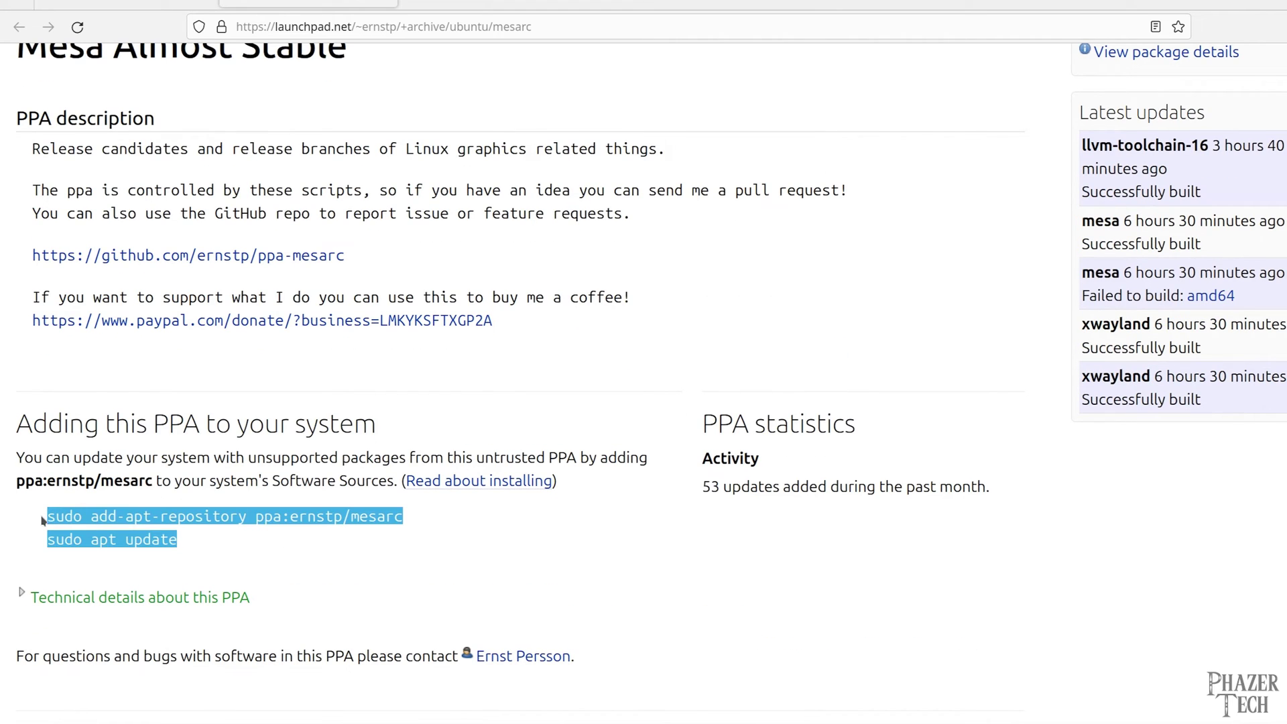
{"action": "right_click", "coordinate": [67, 517]}
{"action": "left_click", "coordinate": [93, 534]}
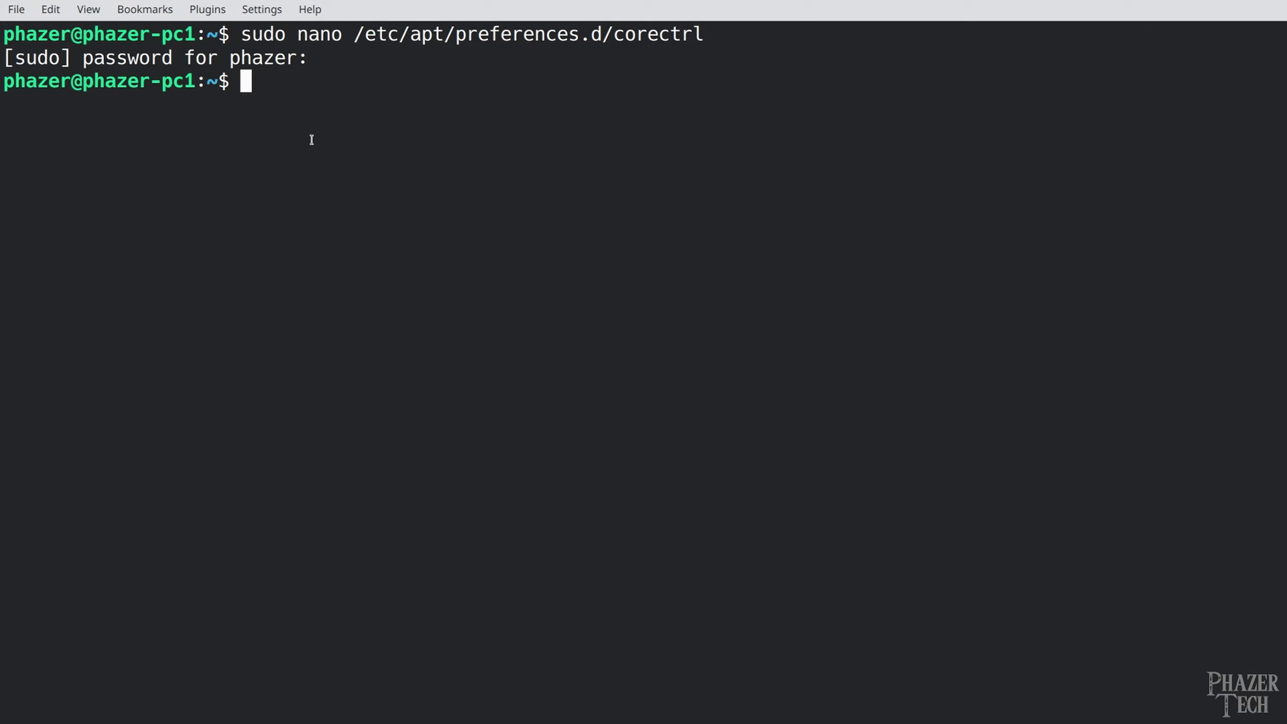
{"action": "right_click", "coordinate": [314, 136]}
{"action": "left_click", "coordinate": [339, 142]}
{"action": "key", "text": "Return"}
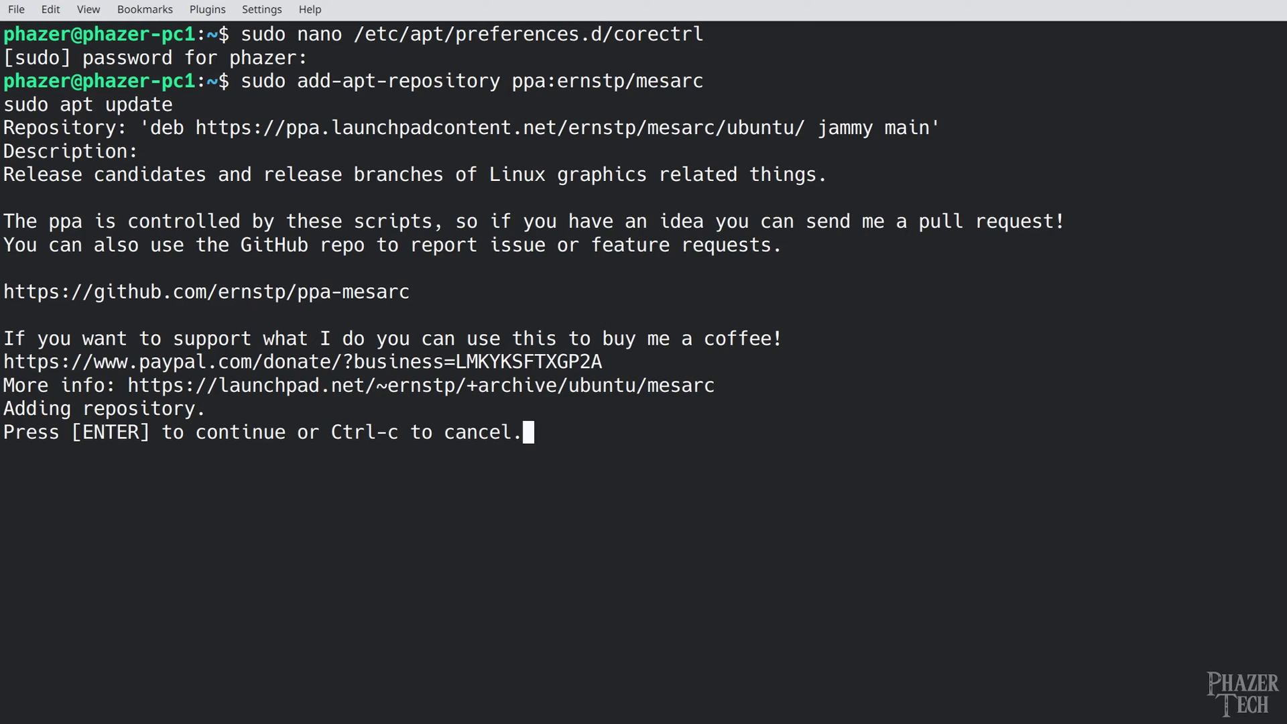
{"action": "key", "text": "Return"}
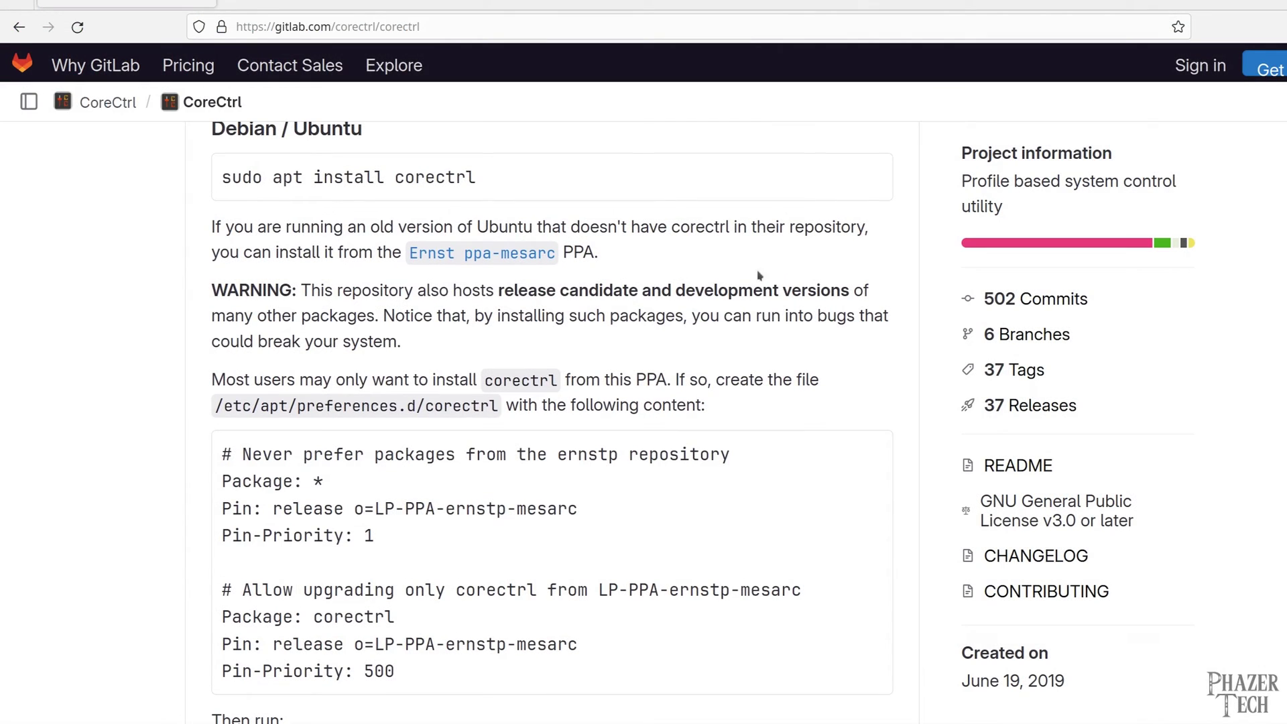
Run 'sudo apt install corectrl' and confirm the installation
{"action": "left_click", "coordinate": [869, 174]}
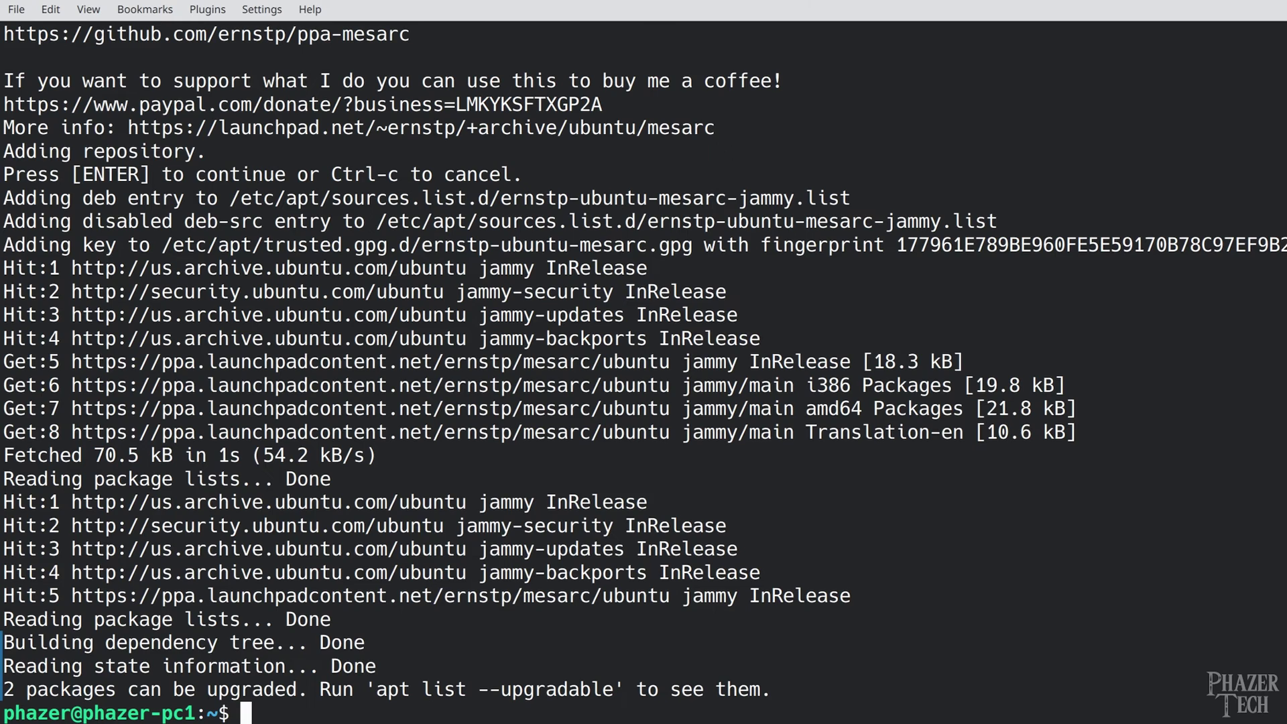
{"action": "right_click", "coordinate": [395, 455]}
{"action": "left_click", "coordinate": [429, 463]}
{"action": "key", "text": "Return"}
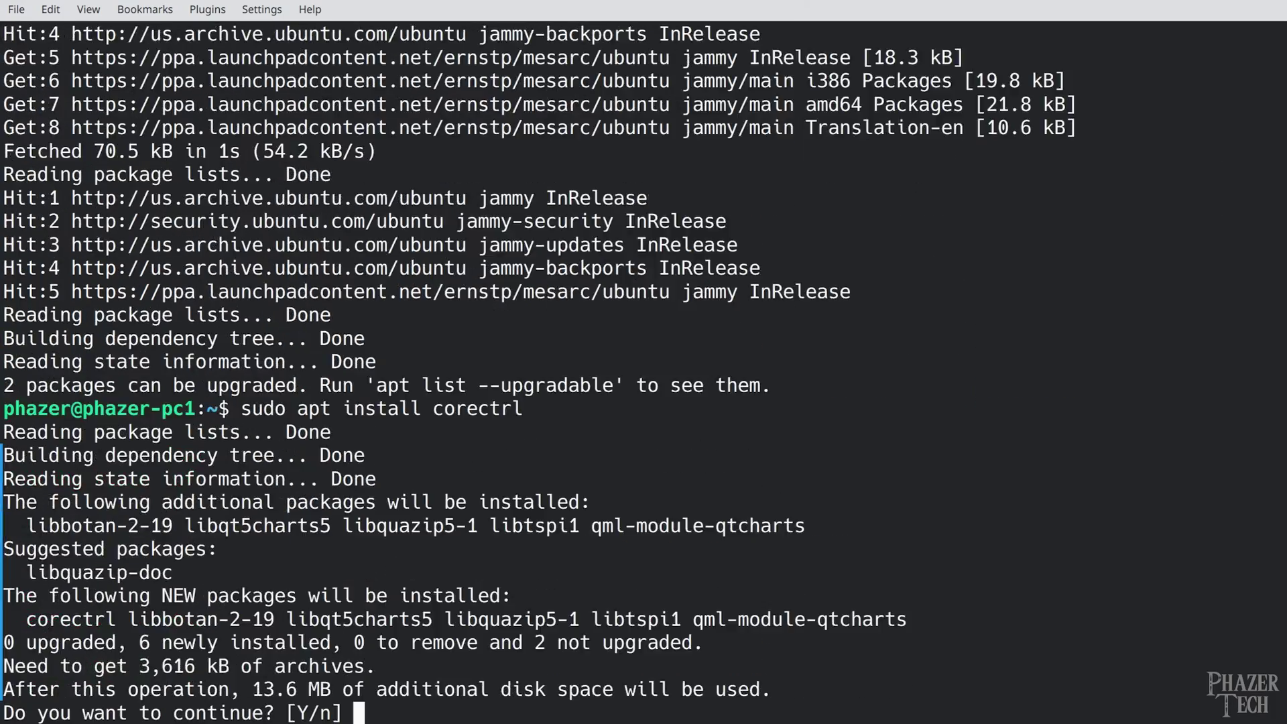
{"action": "key", "text": "Return"}
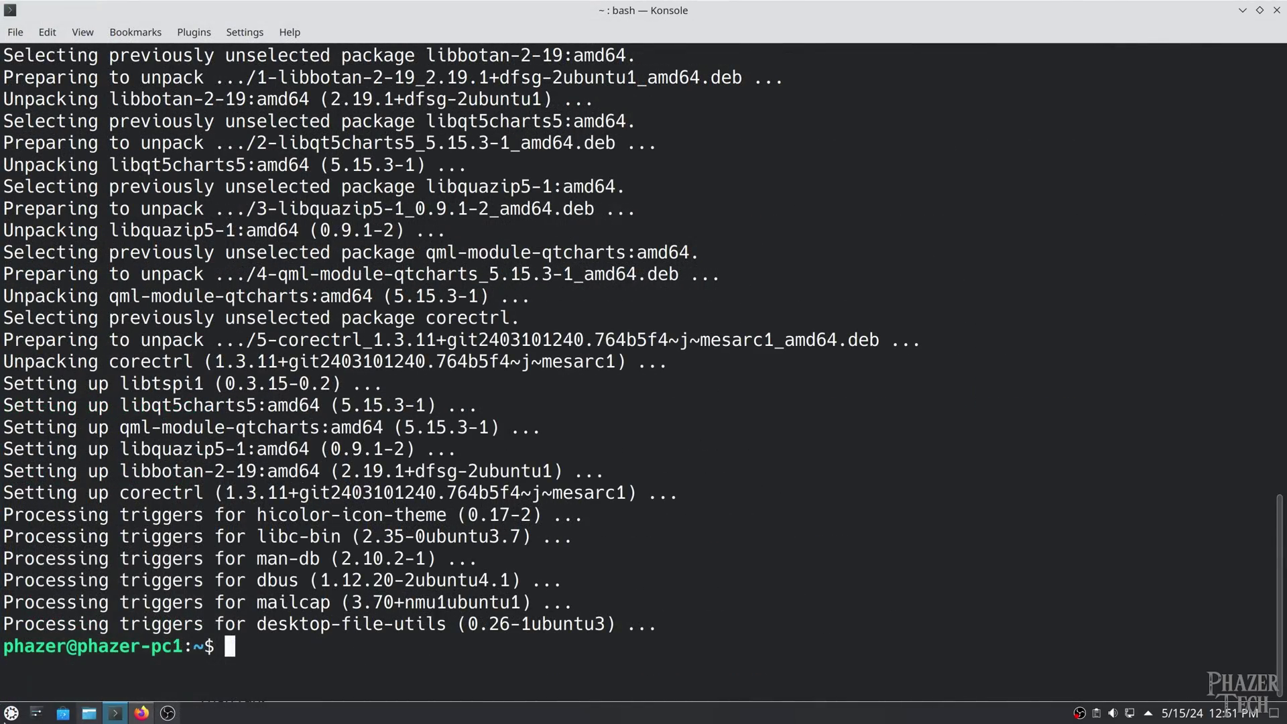
Launch CoreCtrl from the application search and authorise it with the password
{"action": "left_click", "coordinate": [8, 712]}
{"action": "type", "text": "c"}
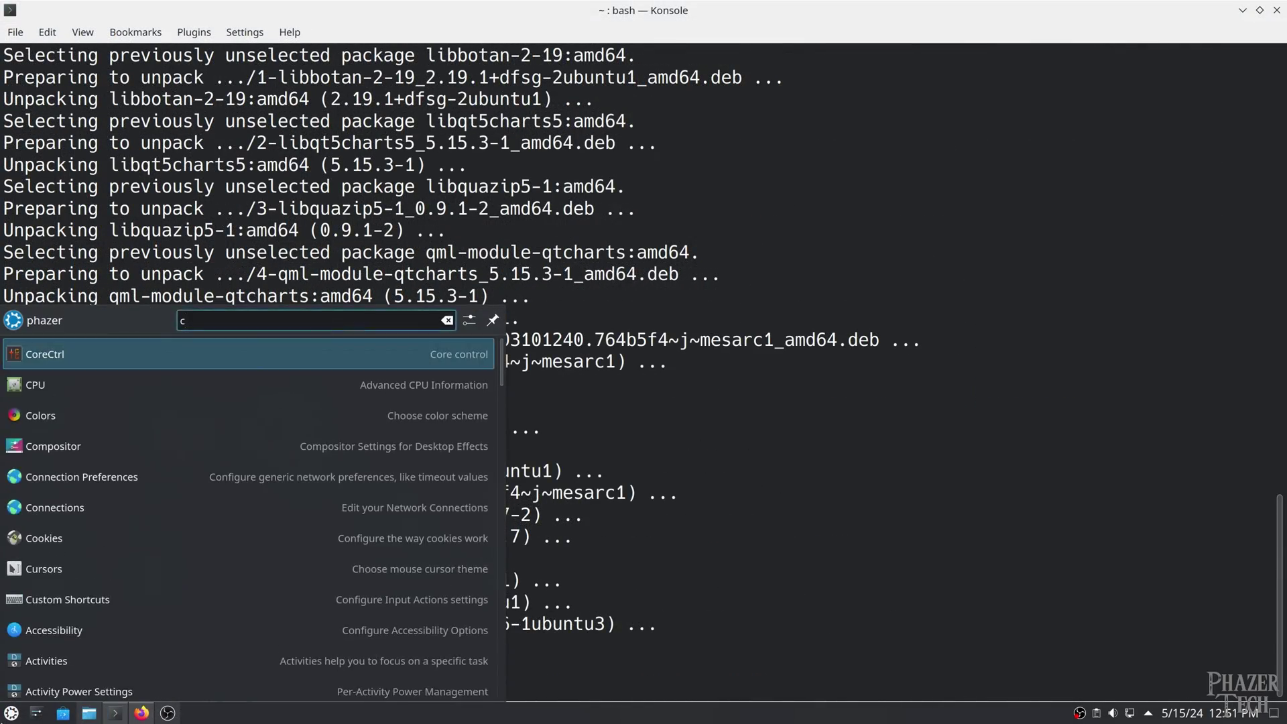
{"action": "type", "text": "ore"}
{"action": "key", "text": "Return"}
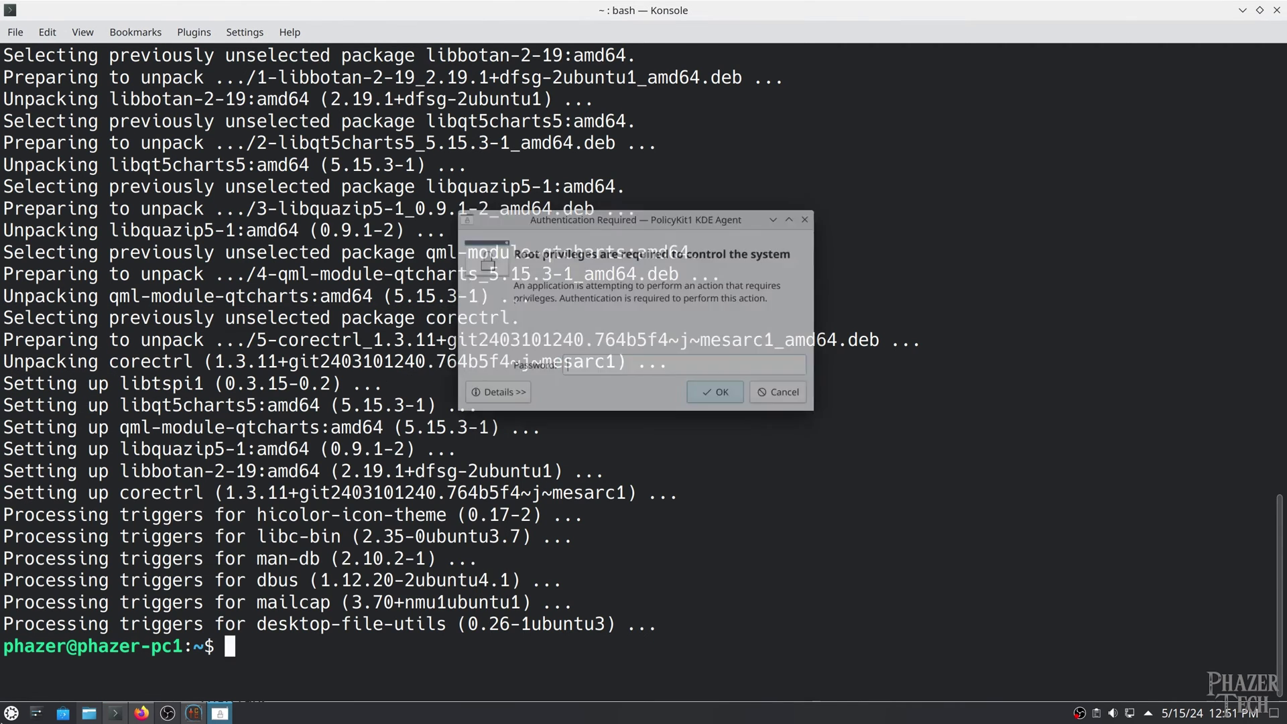
{"action": "type", "text": "••••••••"}
{"action": "key", "text": "Return"}
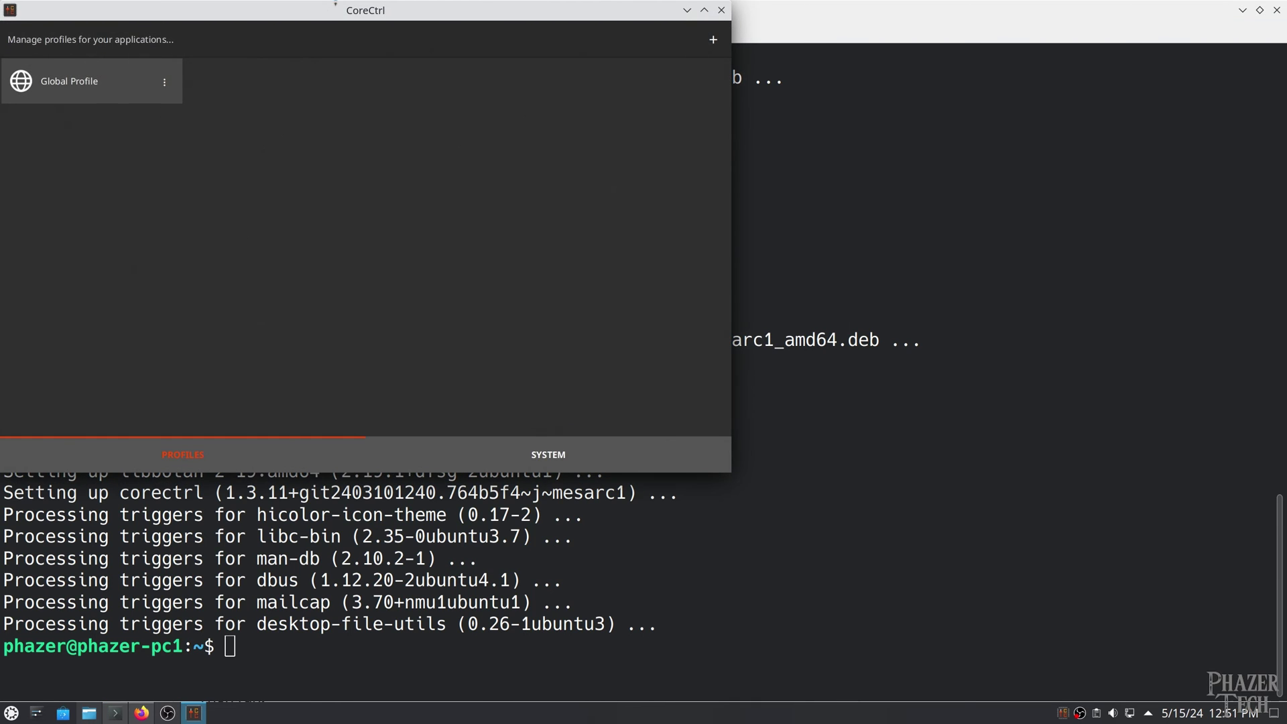
{"action": "left_click_drag", "start_coordinate": [345, 14], "coordinate": [583, 91]}
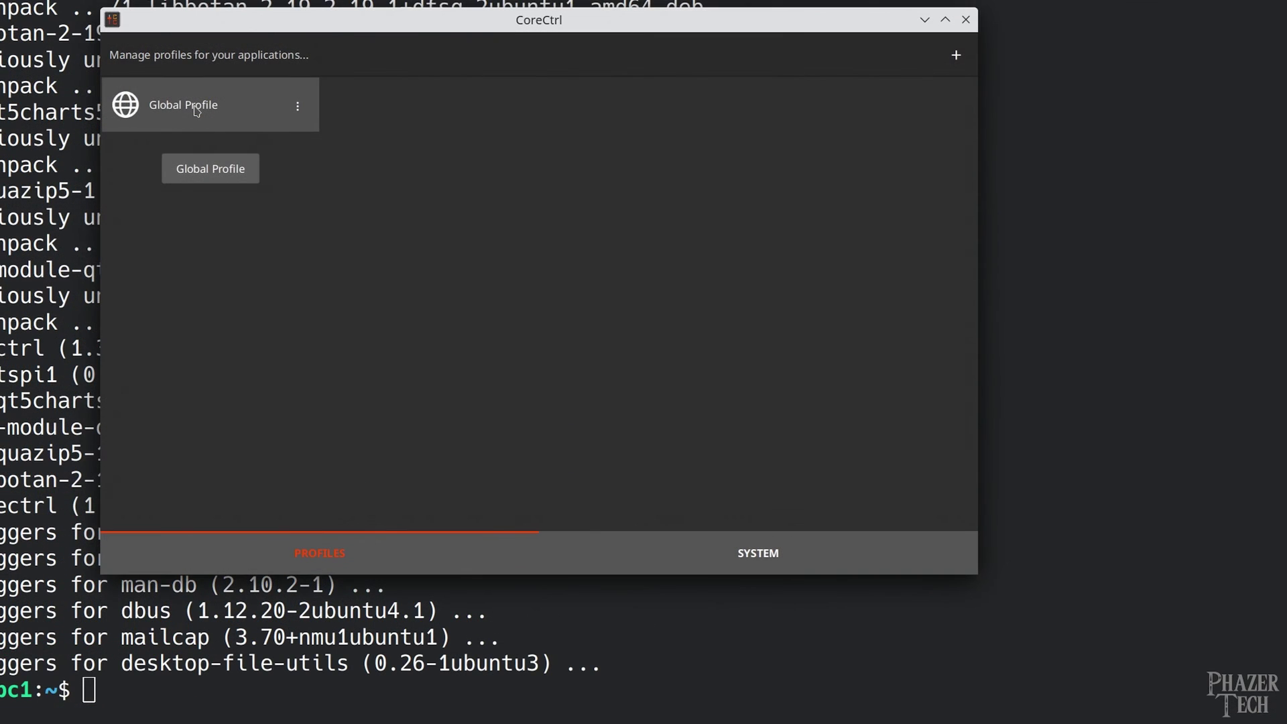
In the Global Profile, switch fan control to Curve and reshape its middle points
{"action": "left_click", "coordinate": [197, 108]}
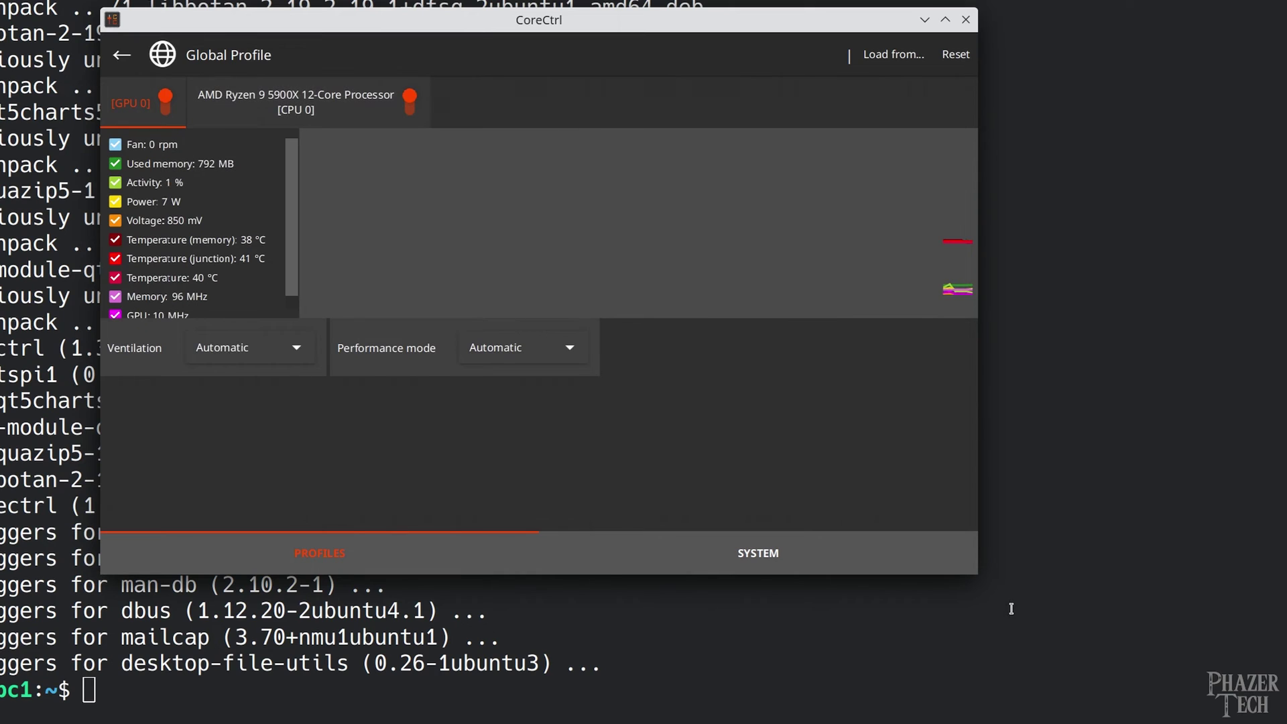
{"action": "left_click_drag", "start_coordinate": [978, 574], "coordinate": [1167, 707]}
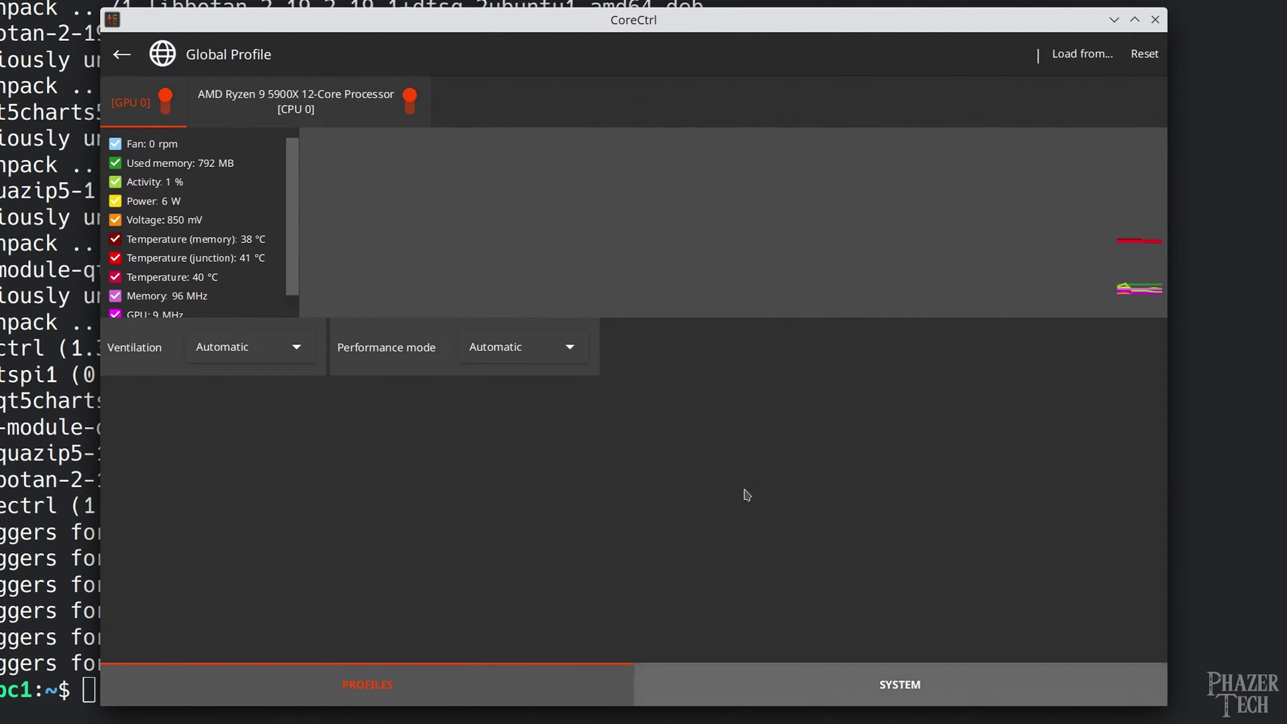
{"action": "left_click", "coordinate": [260, 343]}
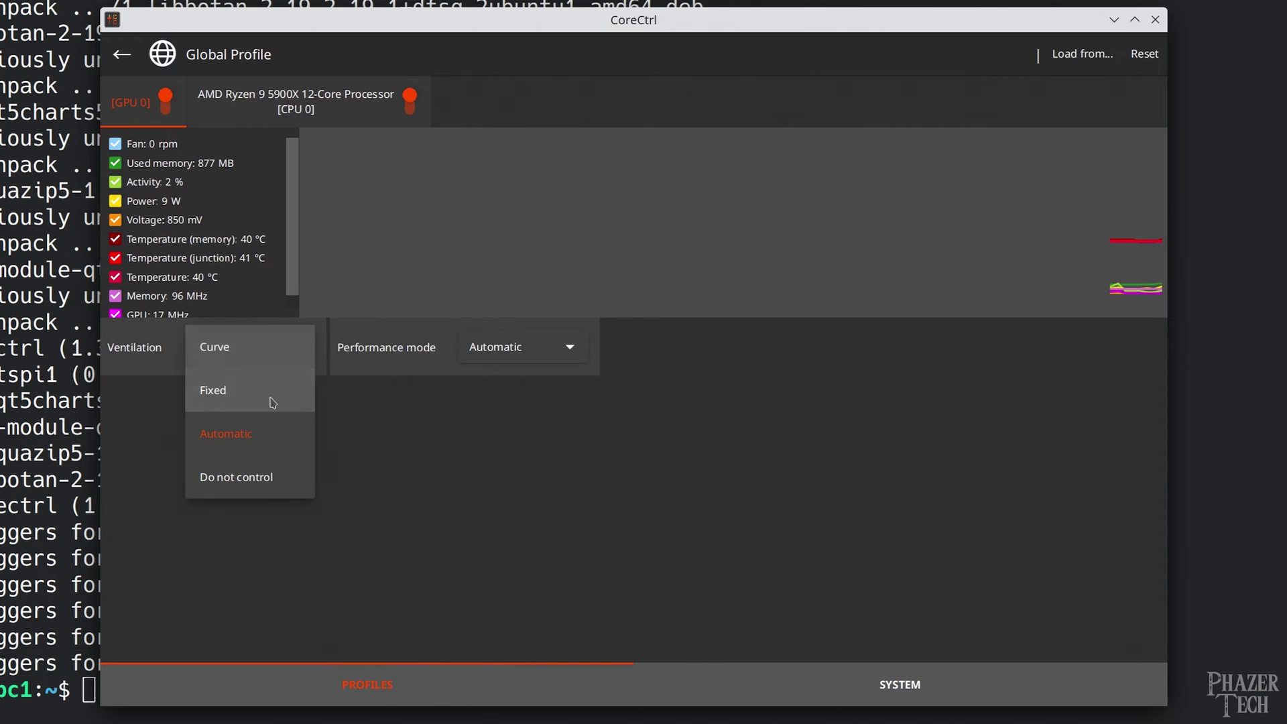
{"action": "left_click", "coordinate": [263, 353]}
{"action": "left_click_drag", "start_coordinate": [337, 521], "coordinate": [380, 503]}
Set performance mode to Advanced, adjust the GPU clock, apply and save, then close CoreCtrl
{"action": "left_click", "coordinate": [694, 347]}
{"action": "left_click", "coordinate": [765, 354]}
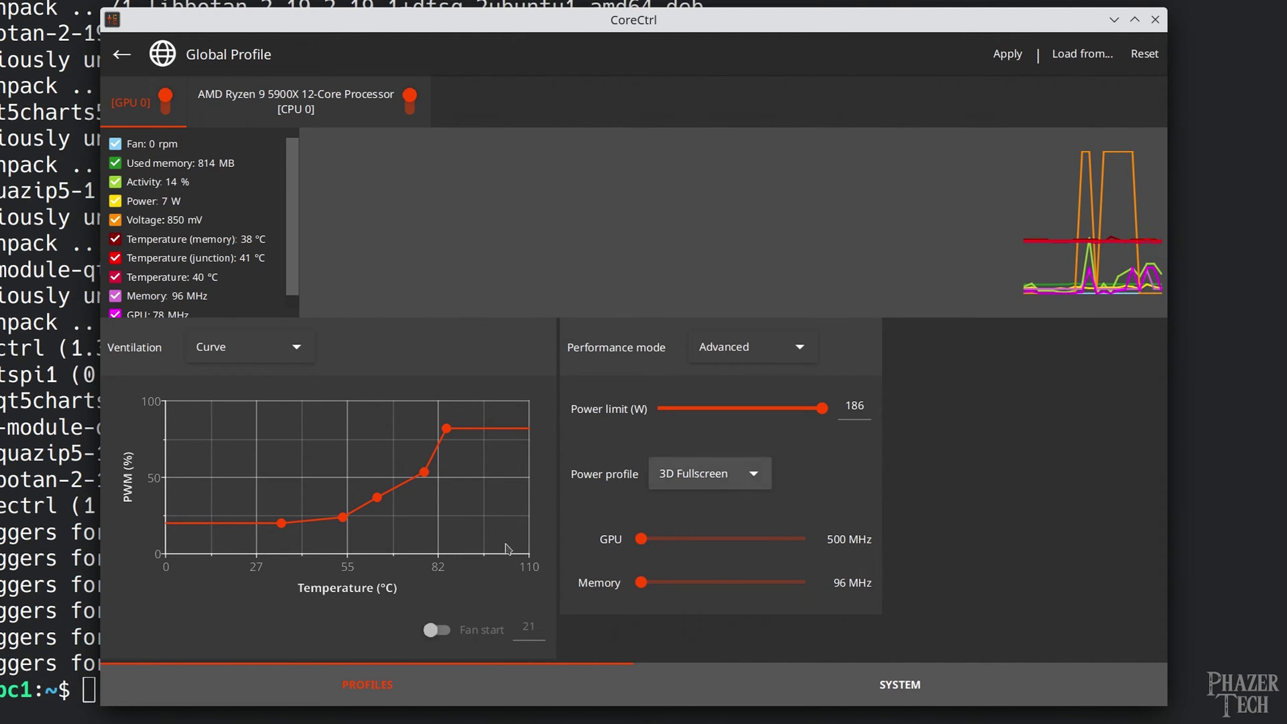
{"action": "mouse_move", "coordinate": [641, 541]}
{"action": "left_mouse_down"}
{"action": "mouse_move", "coordinate": [801, 548]}
{"action": "mouse_move", "coordinate": [634, 543]}
{"action": "left_mouse_up"}
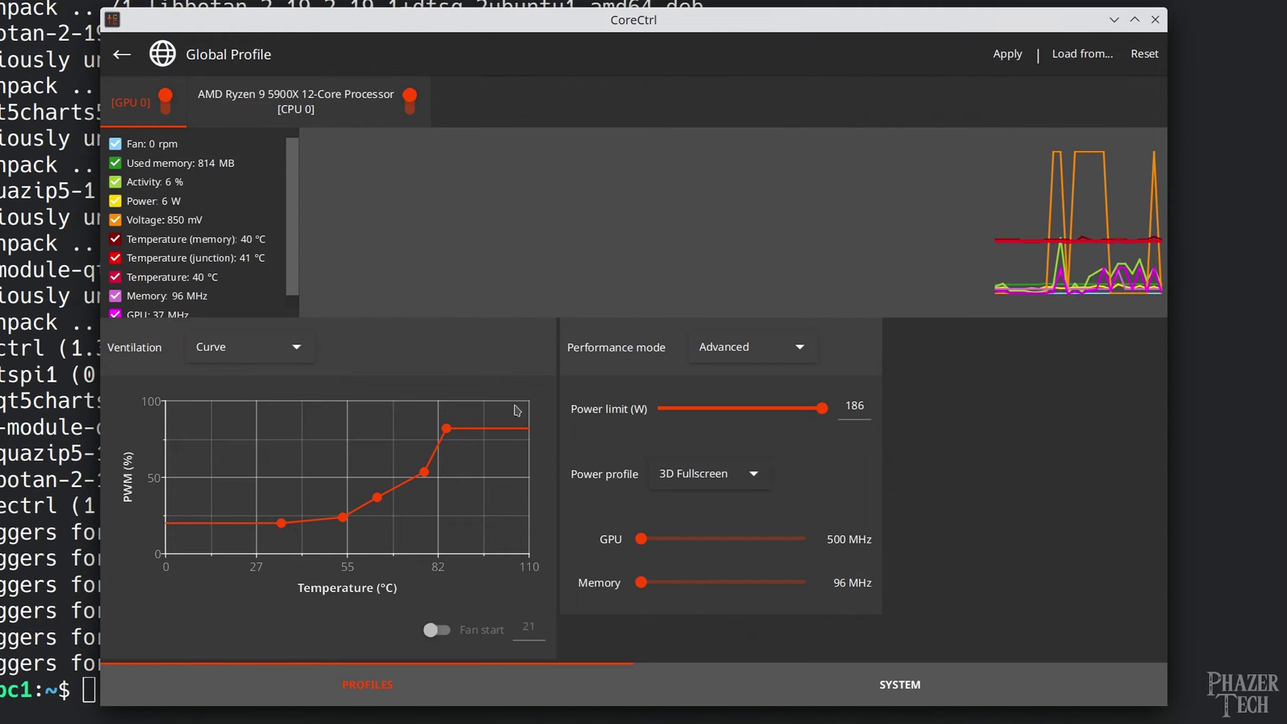
{"action": "left_click", "coordinate": [1010, 59]}
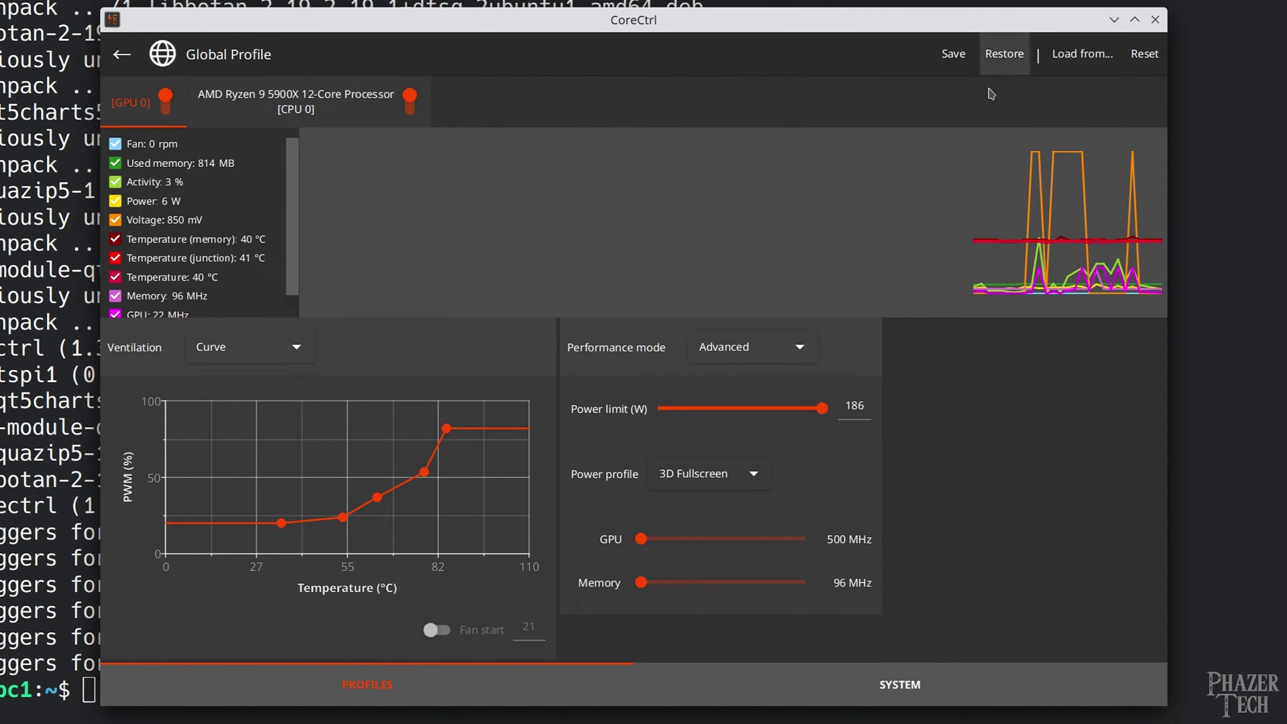
{"action": "left_click", "coordinate": [953, 55]}
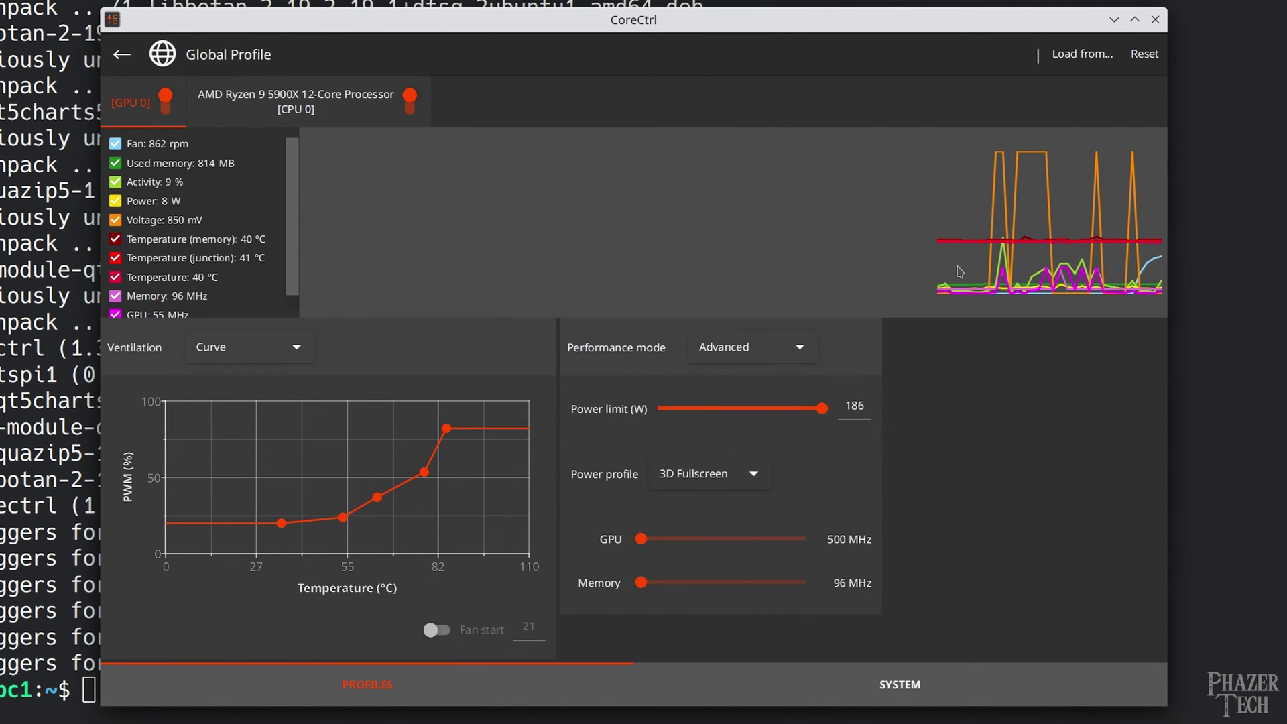
{"action": "left_click", "coordinate": [1156, 20]}
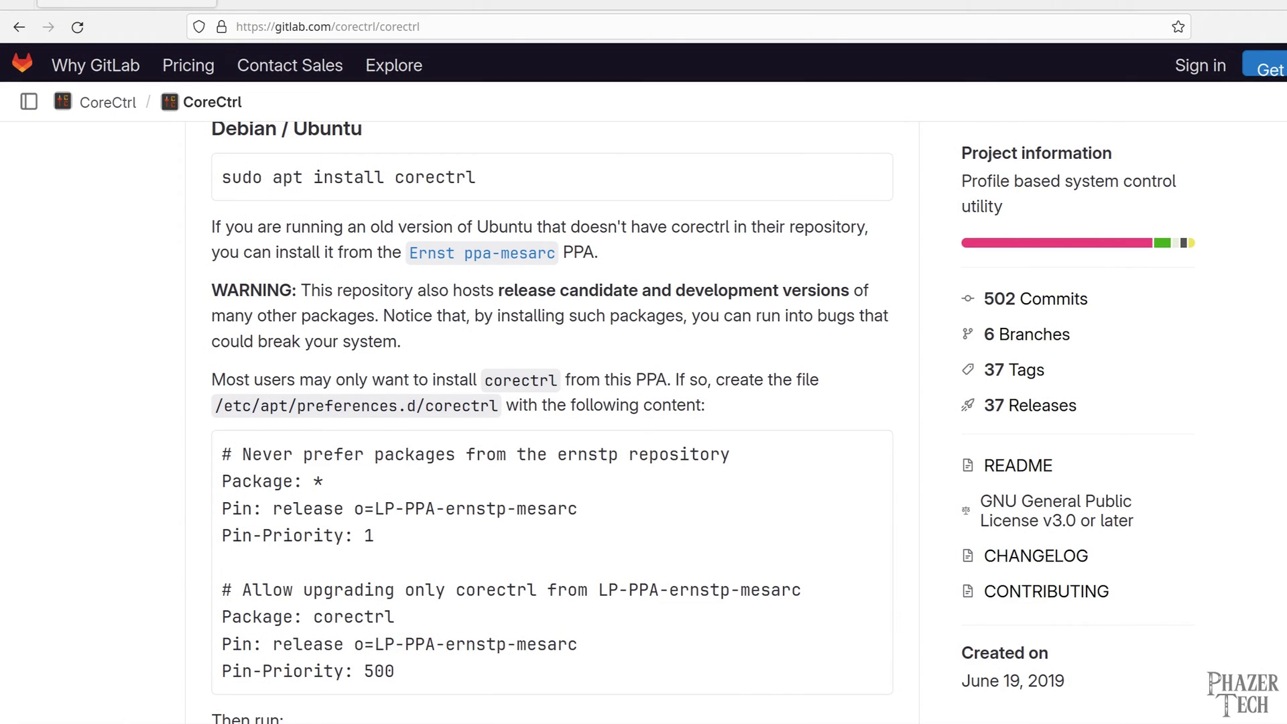
{"action": "left_click", "coordinate": [868, 175]}
Open the wiki's Setup page and copy the CoreCtrl 1.3 autostart cp command
{"action": "middle_click", "coordinate": [638, 327]}
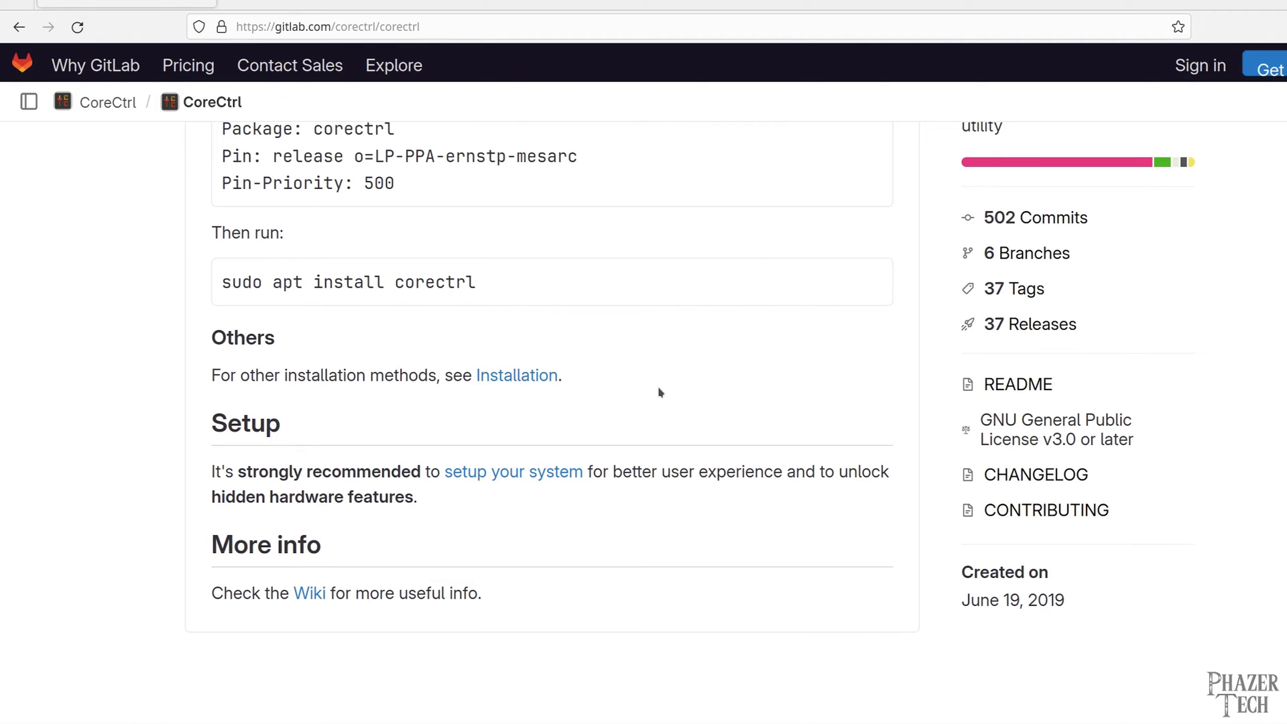
{"action": "left_click", "coordinate": [542, 476]}
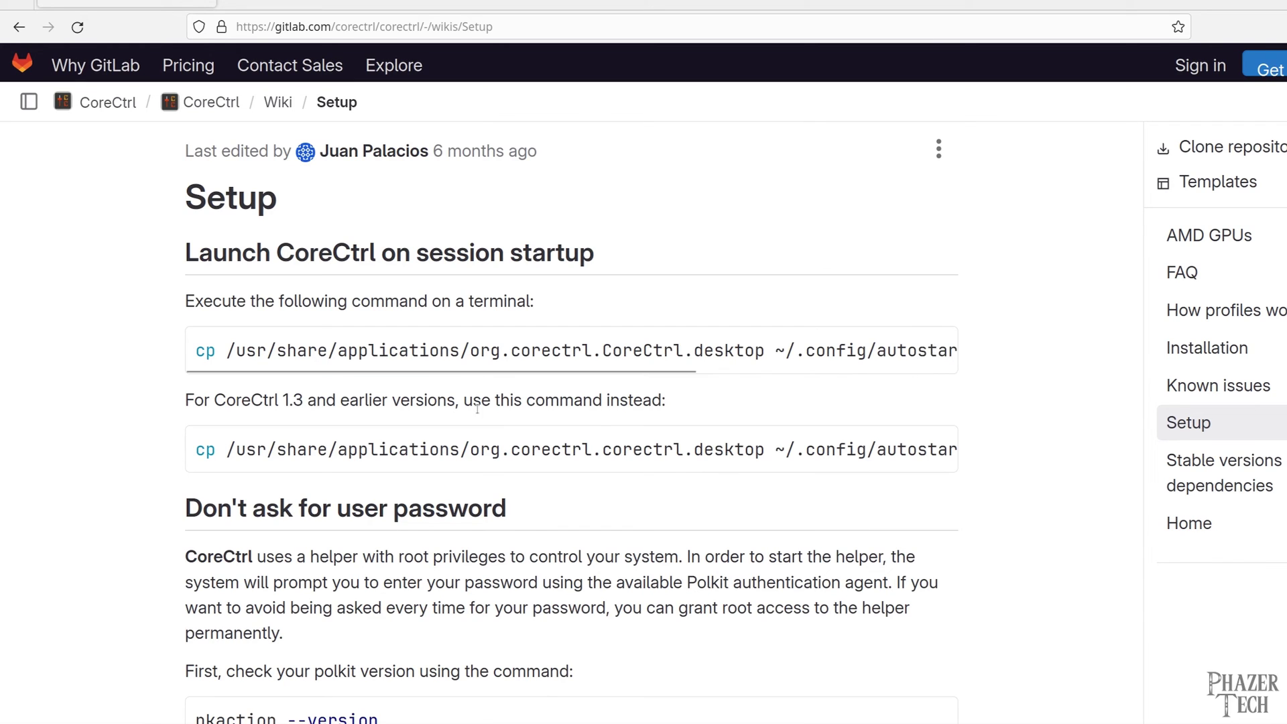
{"action": "left_click", "coordinate": [931, 448]}
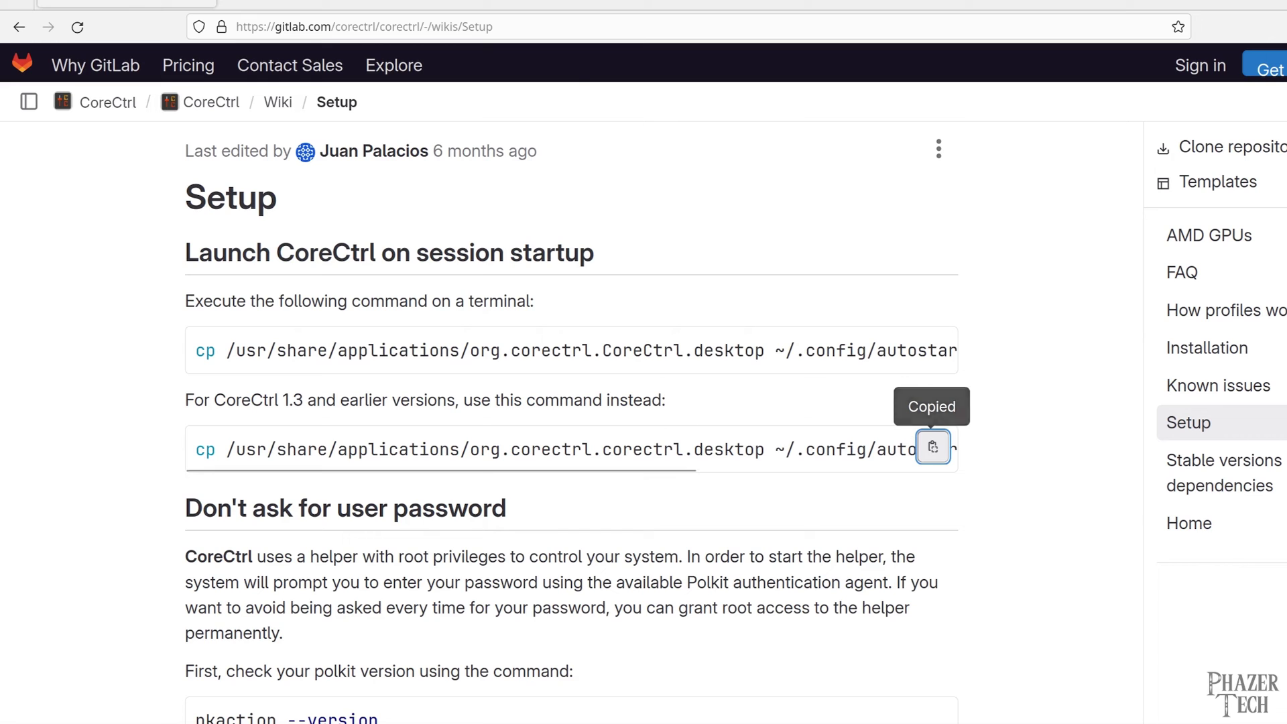
{"action": "key", "text": "alt+Tab"}
Paste and run the autostart cp command, which fails on the missing folder
{"action": "right_click", "coordinate": [316, 592]}
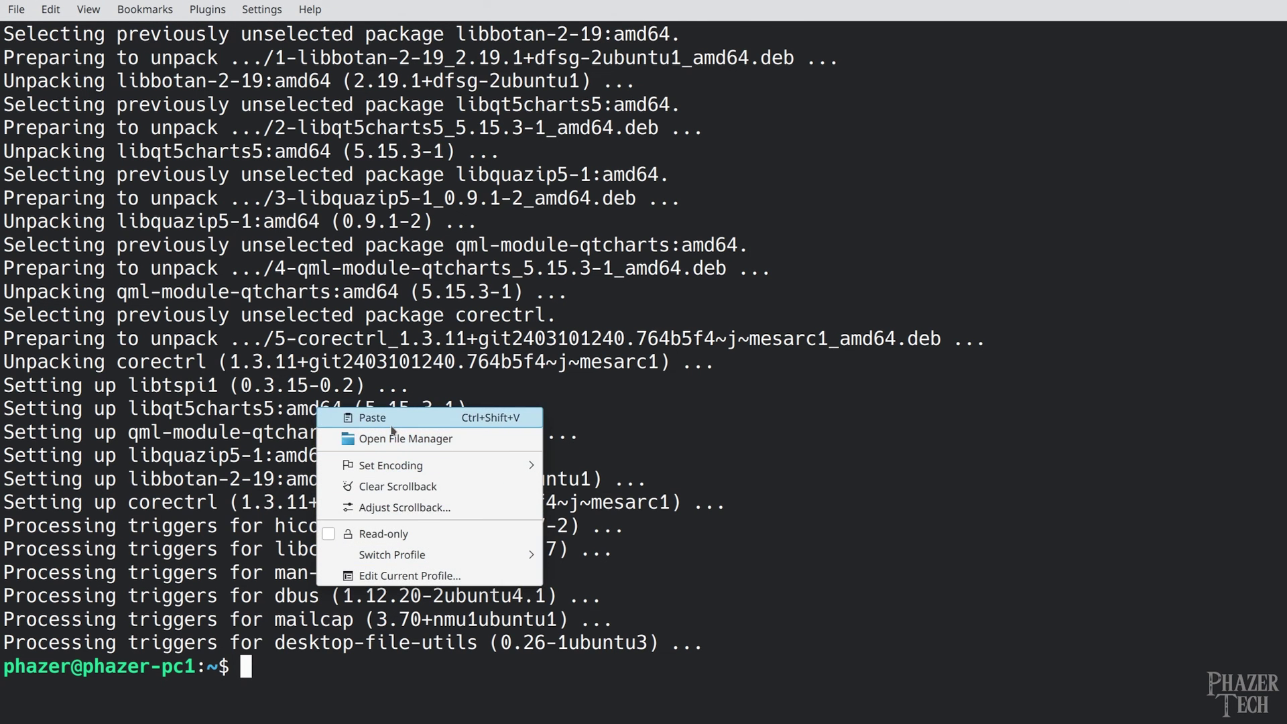
{"action": "left_click", "coordinate": [386, 419]}
{"action": "key", "text": "Return"}
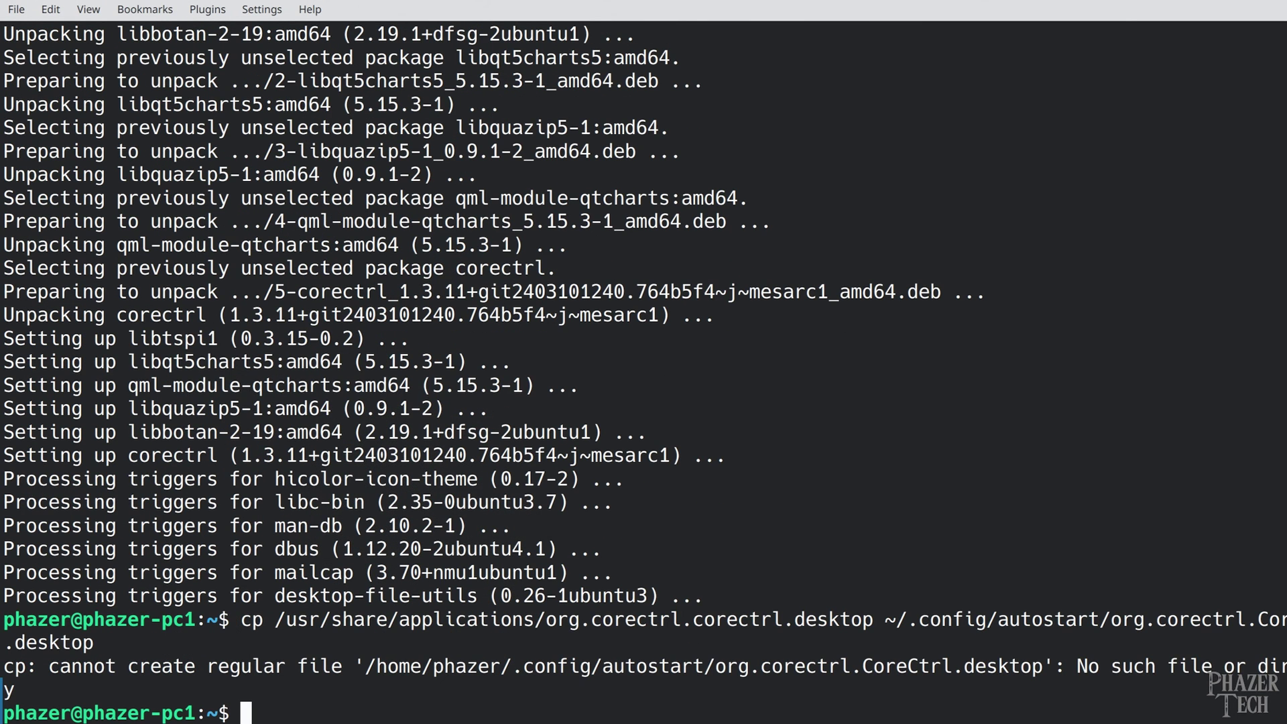
{"action": "key", "text": "ctrl+shift+v"}
{"action": "key", "text": "Return"}
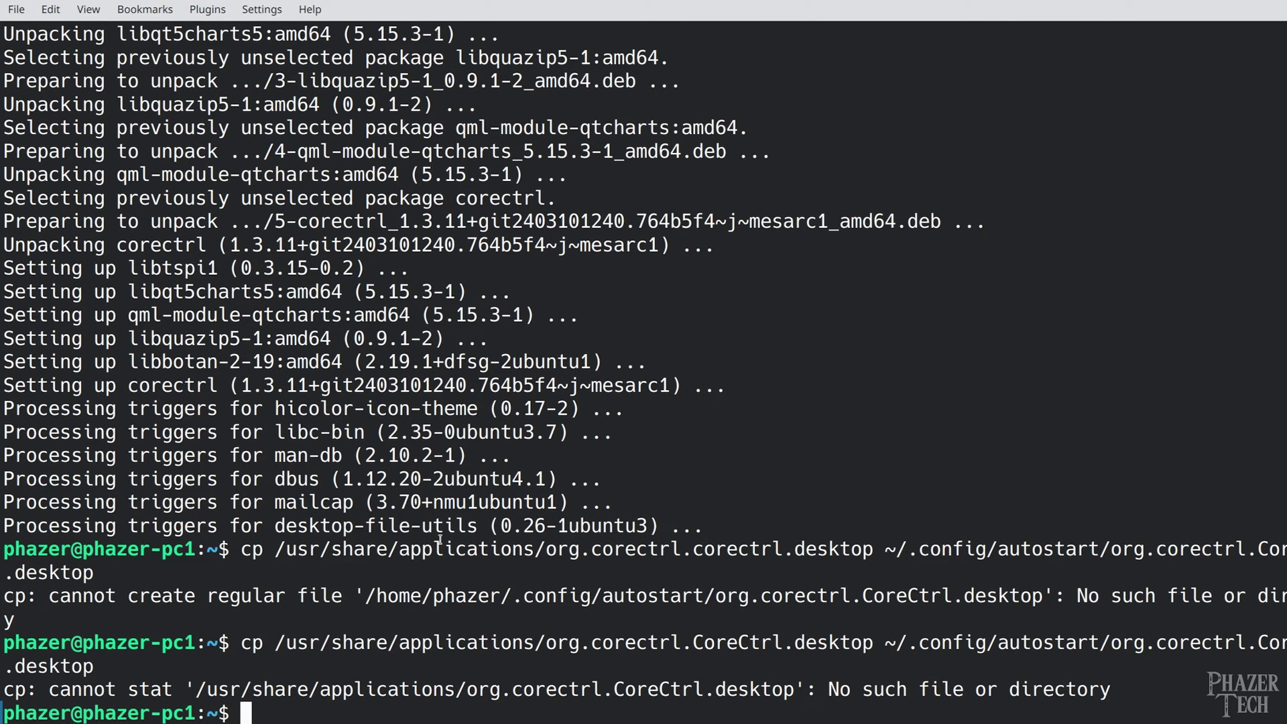
Create ~/.config/autostart with mkdir and rerun the cp command into it
{"action": "left_click_drag", "start_coordinate": [365, 597], "coordinate": [701, 599]}
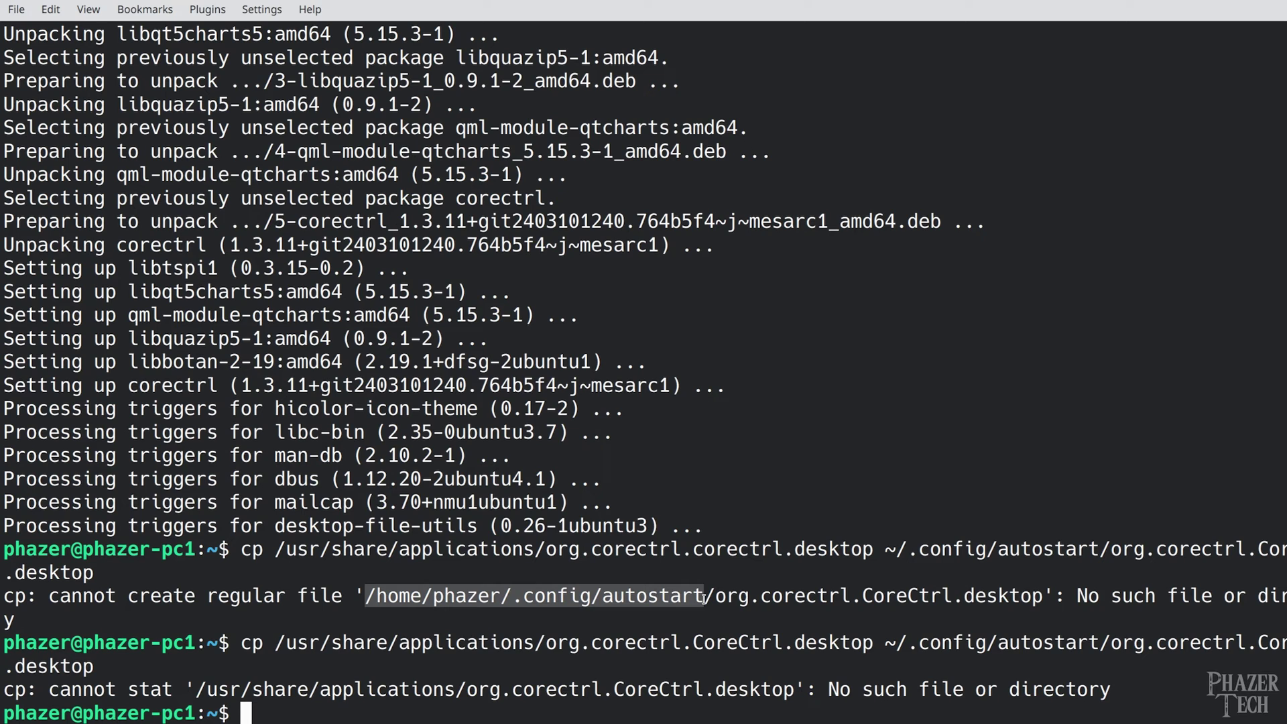
{"action": "right_click", "coordinate": [702, 599]}
{"action": "left_click", "coordinate": [731, 389]}
{"action": "left_click", "coordinate": [482, 617]}
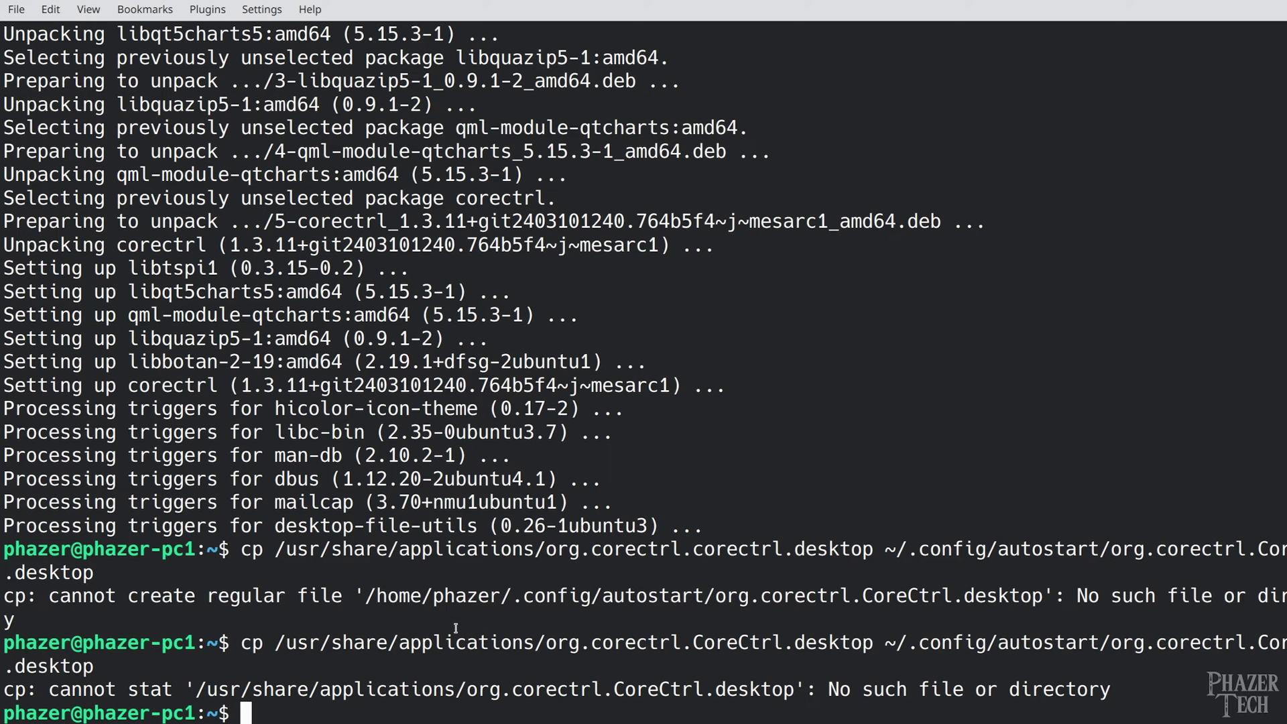
{"action": "type", "text": "mkdir"}
{"action": "right_click", "coordinate": [331, 531]}
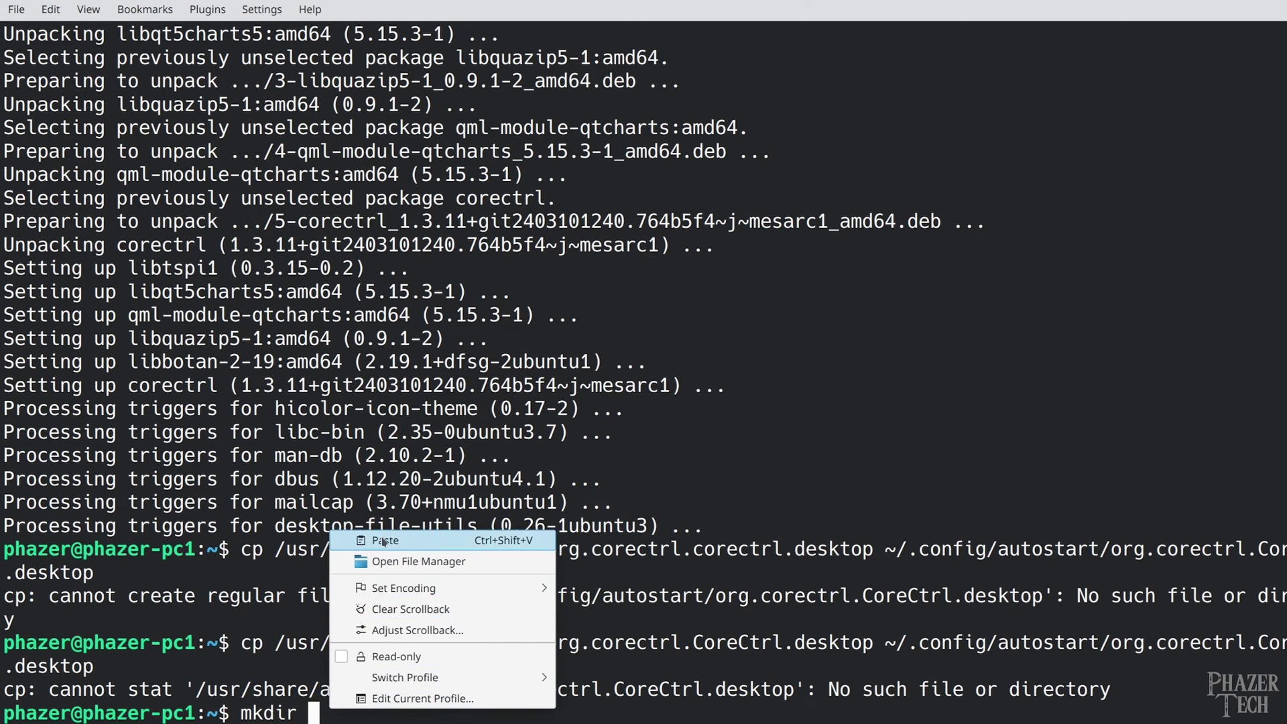
{"action": "left_click", "coordinate": [380, 539]}
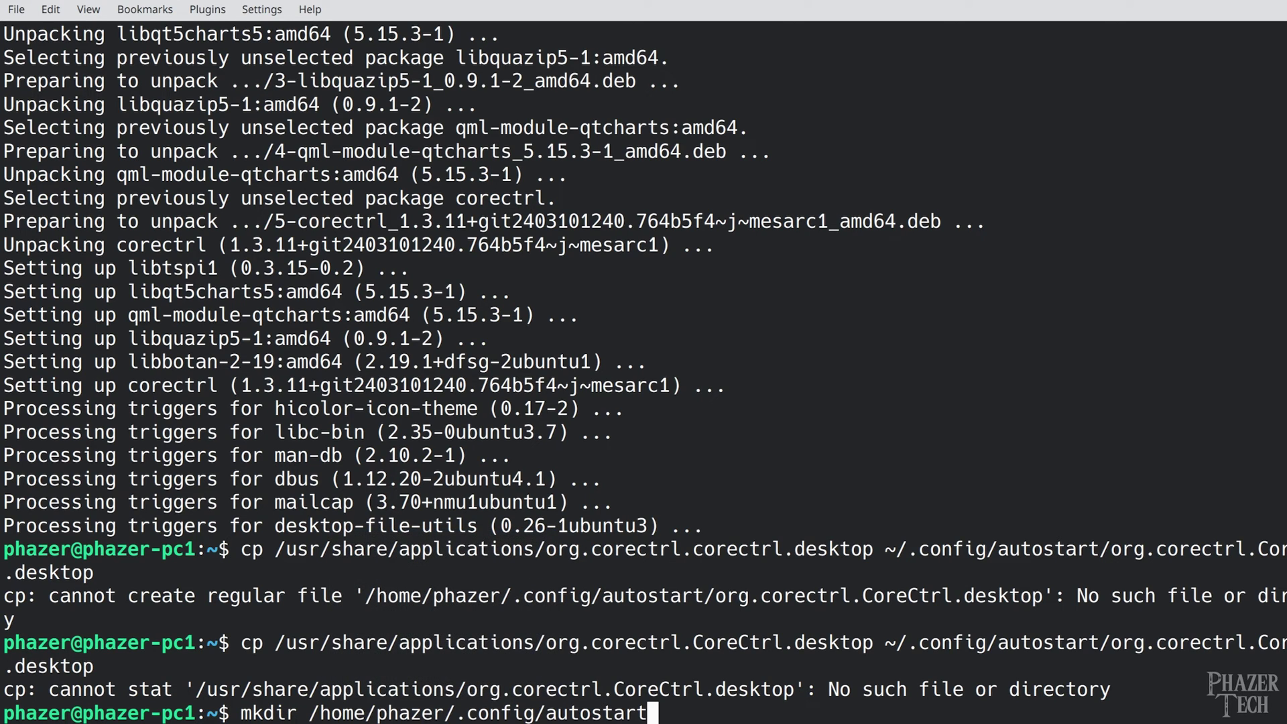
{"action": "key", "text": "Return"}
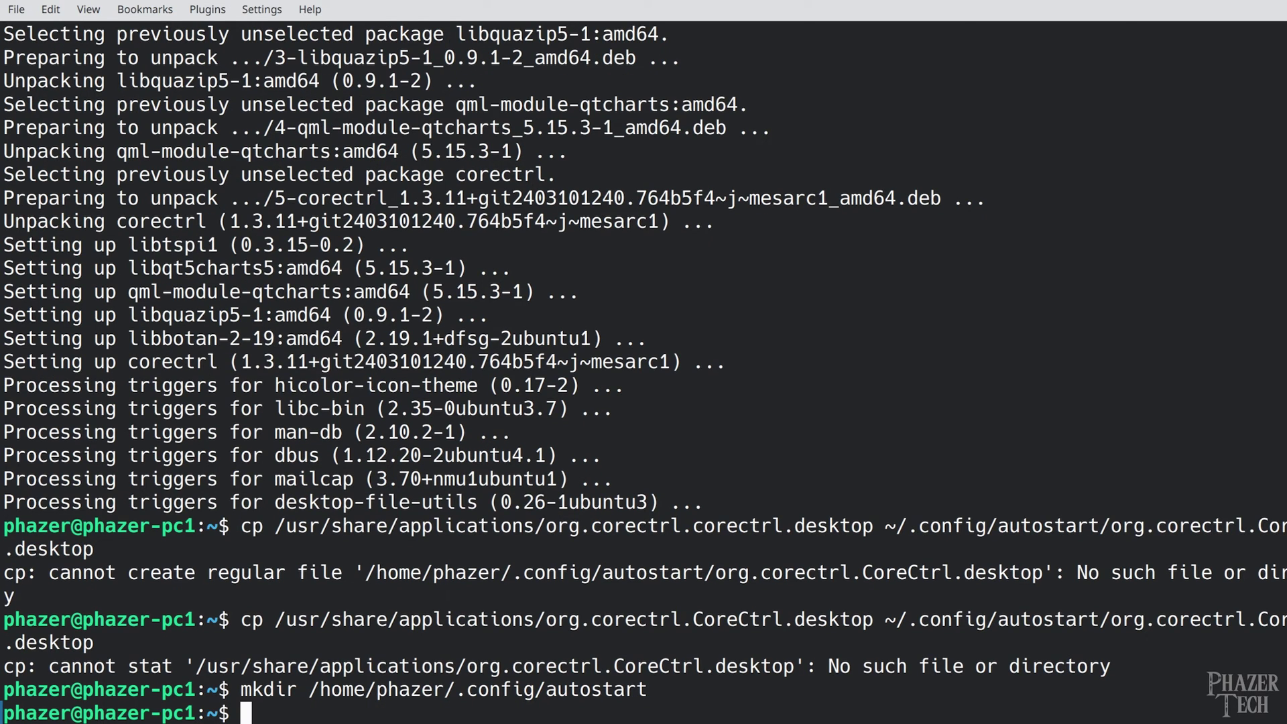
{"action": "key", "text": "Up"}
{"action": "key", "text": "Up"}
{"action": "key", "text": "Up"}
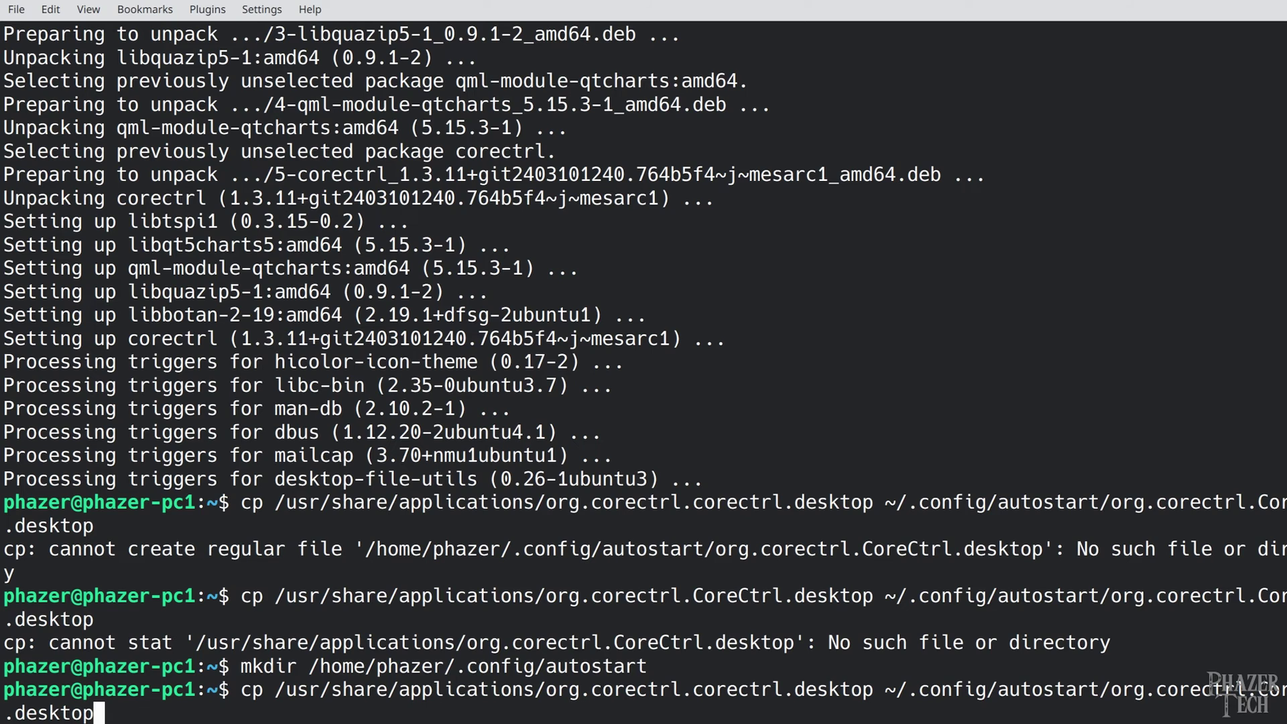
{"action": "key", "text": "Return"}
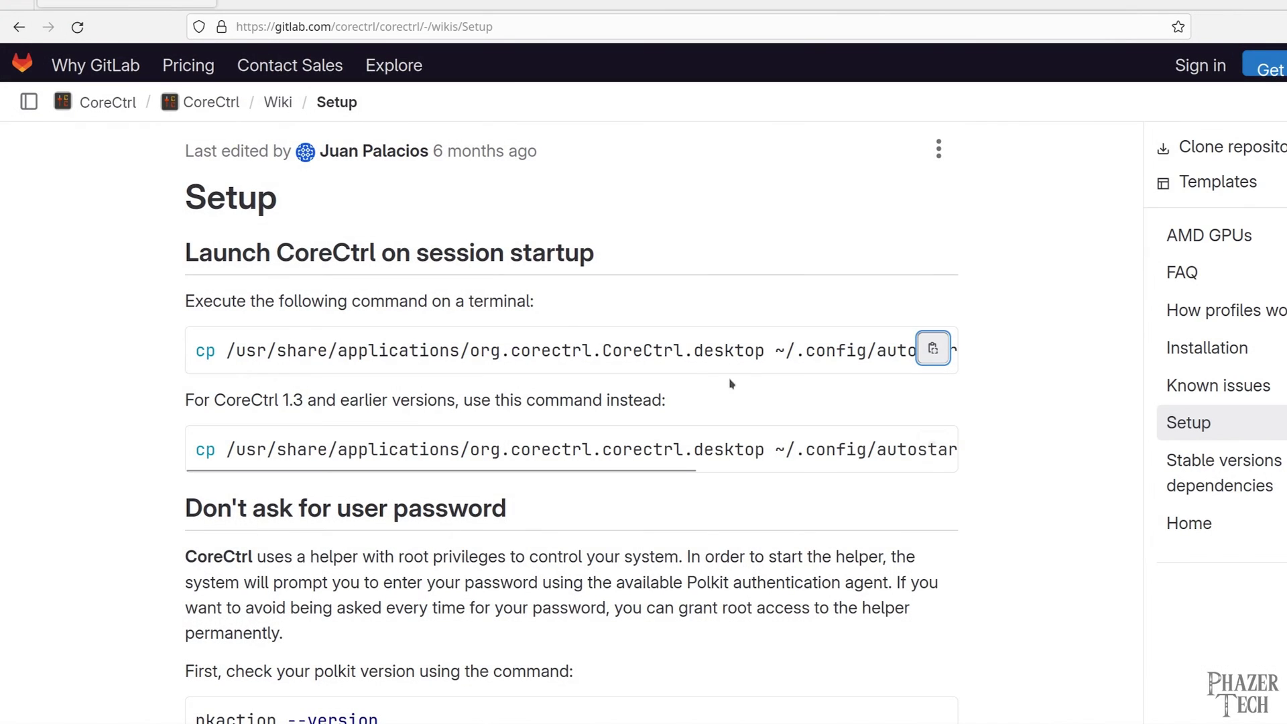
Check the installed polkit version with pkaction --version
{"action": "left_click", "coordinate": [934, 267]}
{"action": "scroll", "coordinate": [507, 263], "scroll_direction": "down", "scroll_amount": 5}
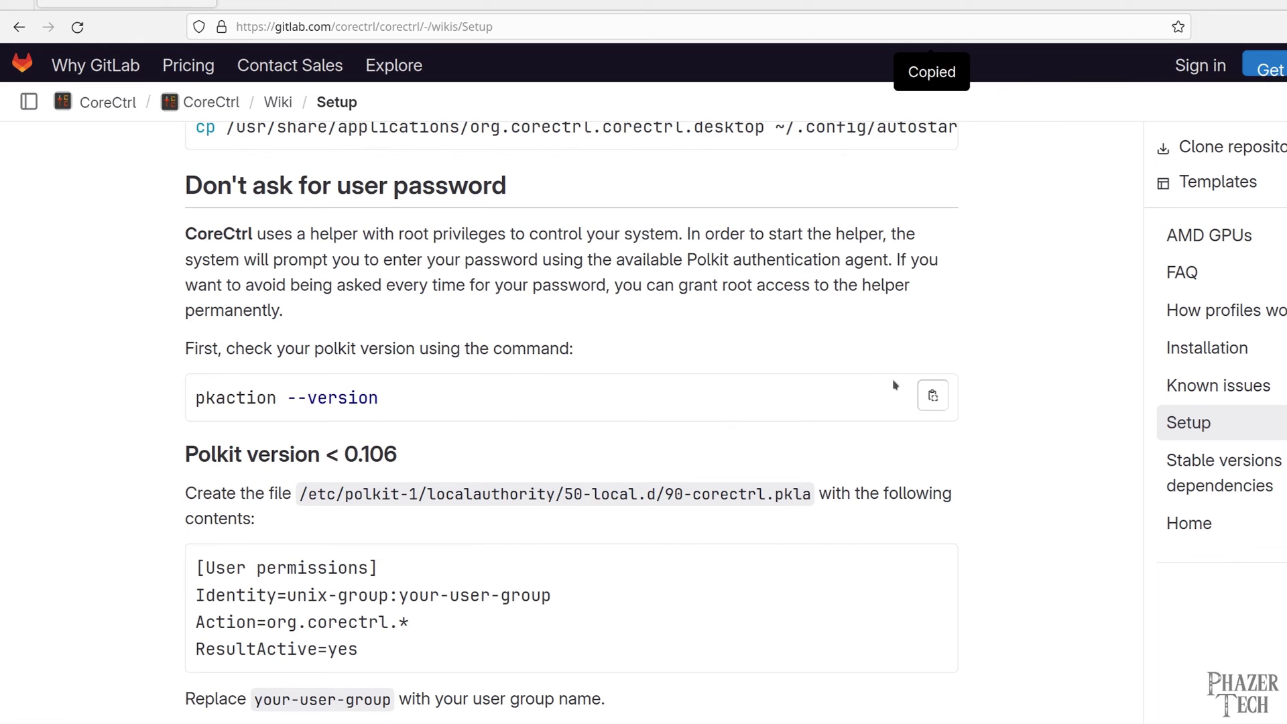
{"action": "left_click", "coordinate": [933, 395]}
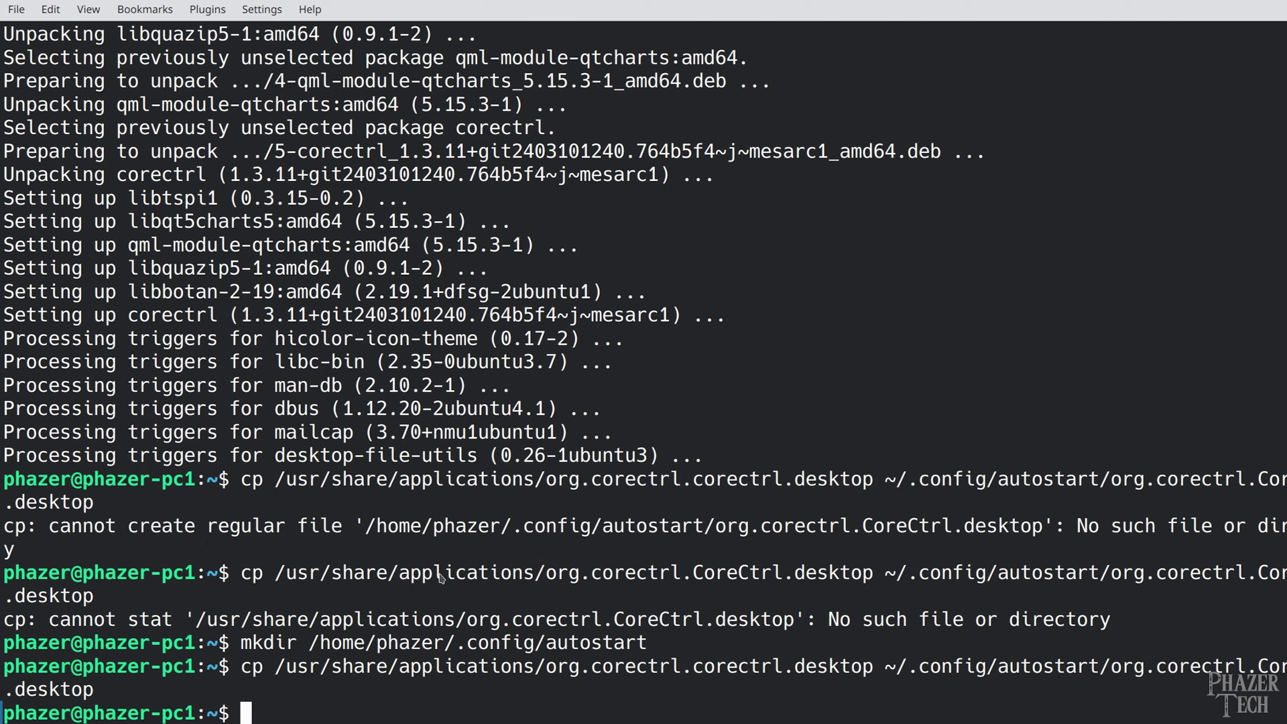
{"action": "right_click", "coordinate": [441, 576]}
{"action": "left_click", "coordinate": [521, 408]}
{"action": "key", "text": "Return"}
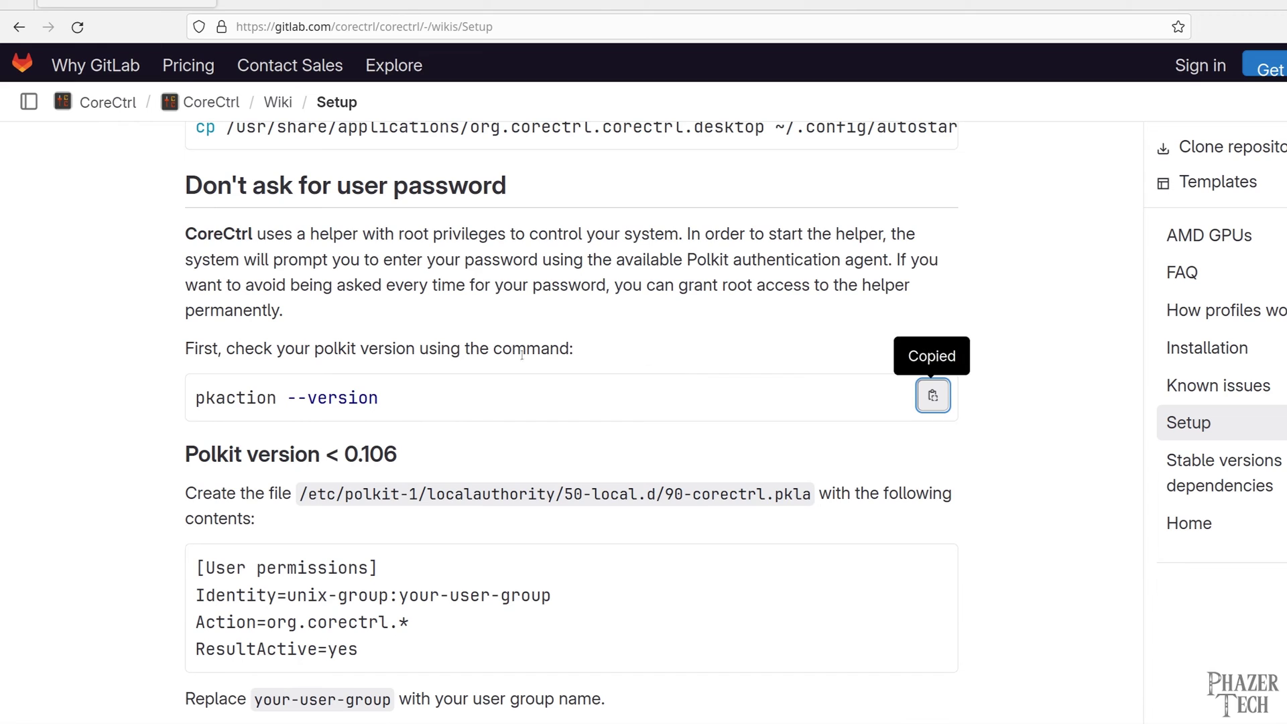
Open the 90-corectrl.pkla file in nano as root and copy the permissions block
{"action": "scroll", "coordinate": [374, 454], "scroll_direction": "down", "scroll_amount": 2}
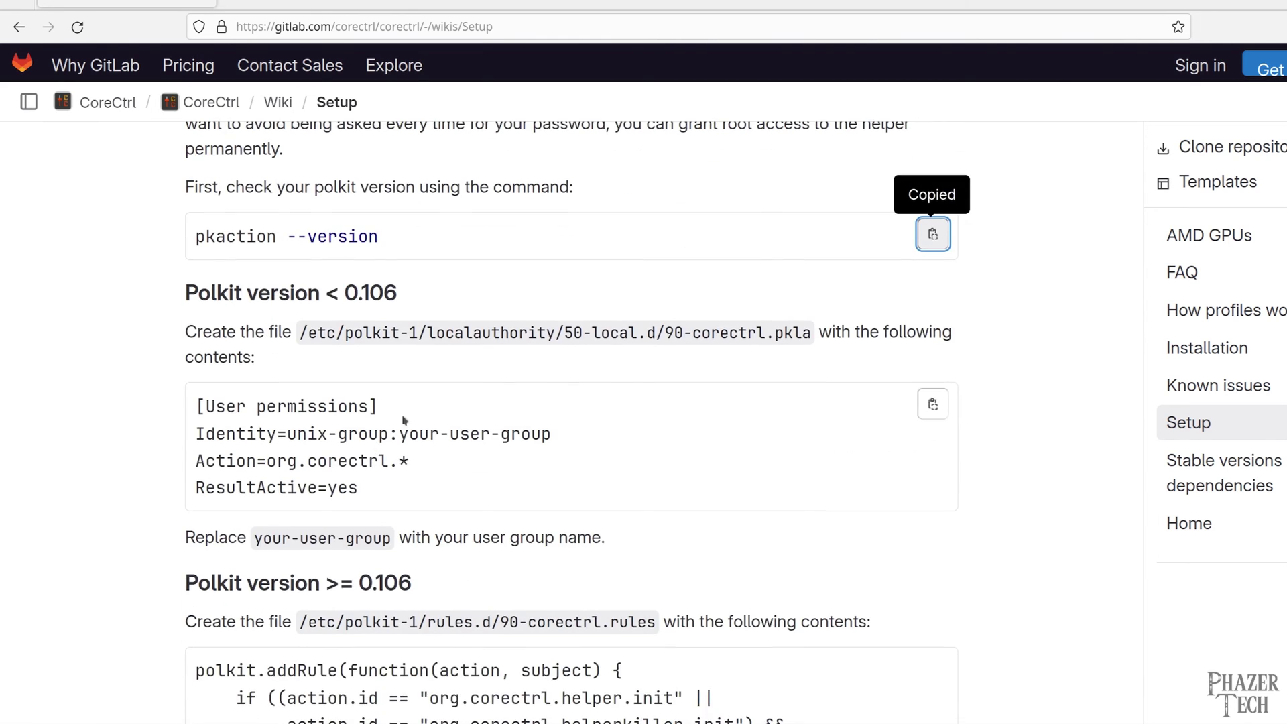
{"action": "left_click_drag", "start_coordinate": [813, 345], "coordinate": [300, 341]}
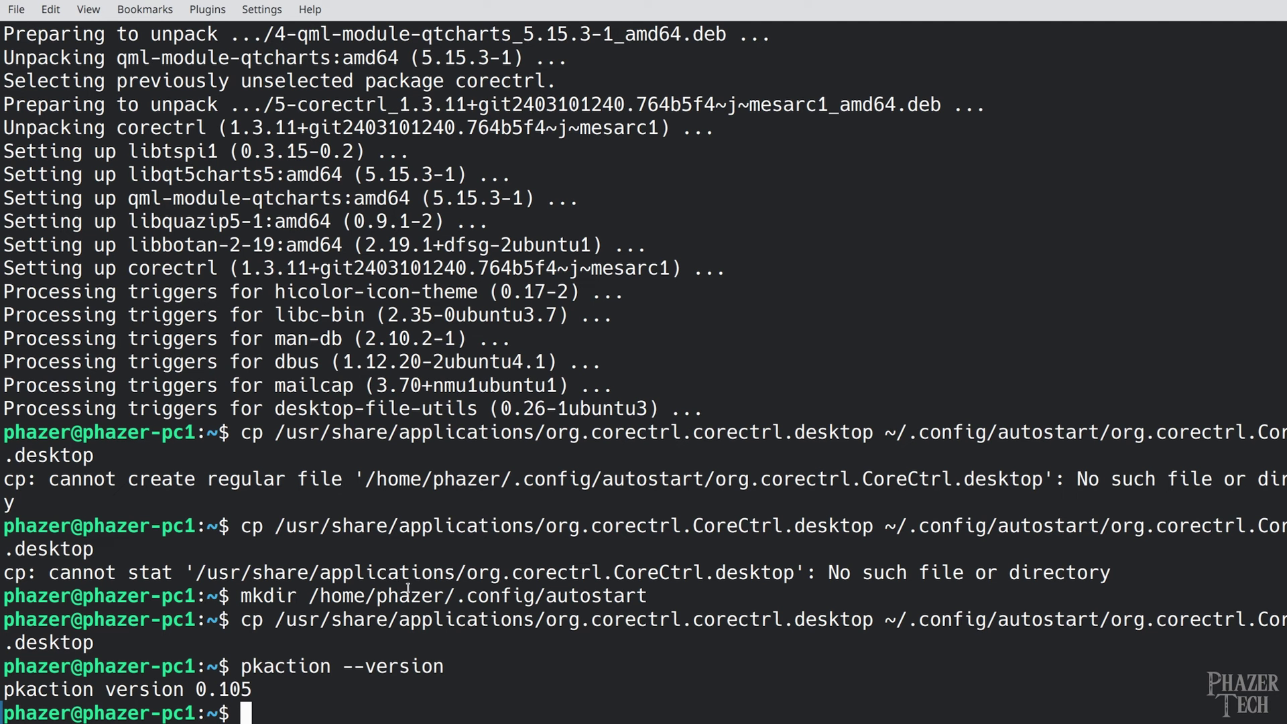
{"action": "type", "text": "sudo nano"}
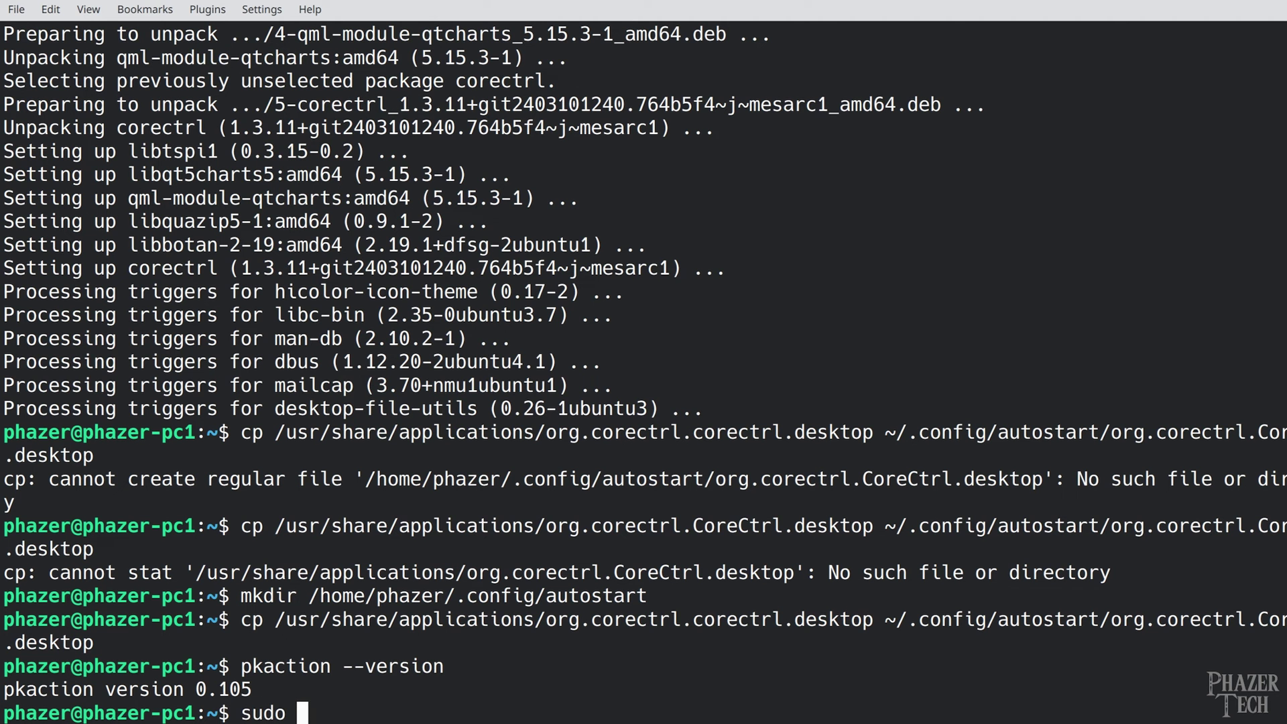
{"action": "right_click", "coordinate": [298, 562]}
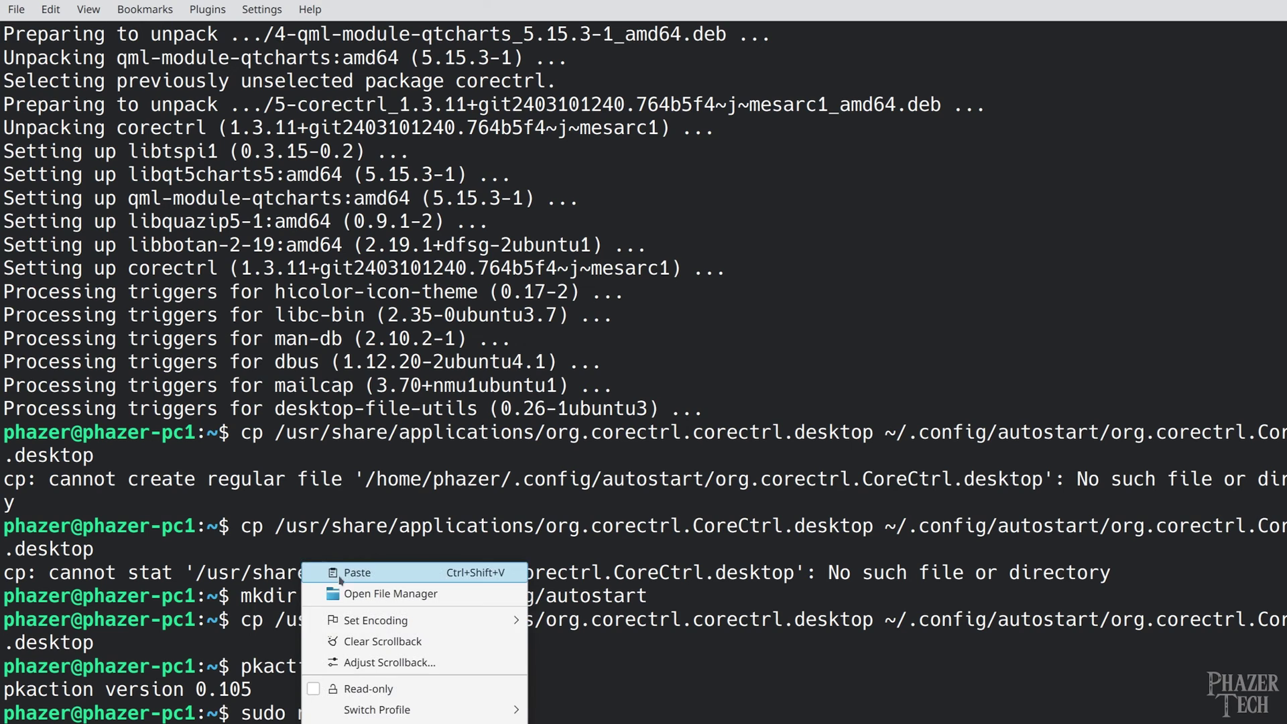
{"action": "left_click", "coordinate": [339, 575]}
{"action": "key", "text": "Return"}
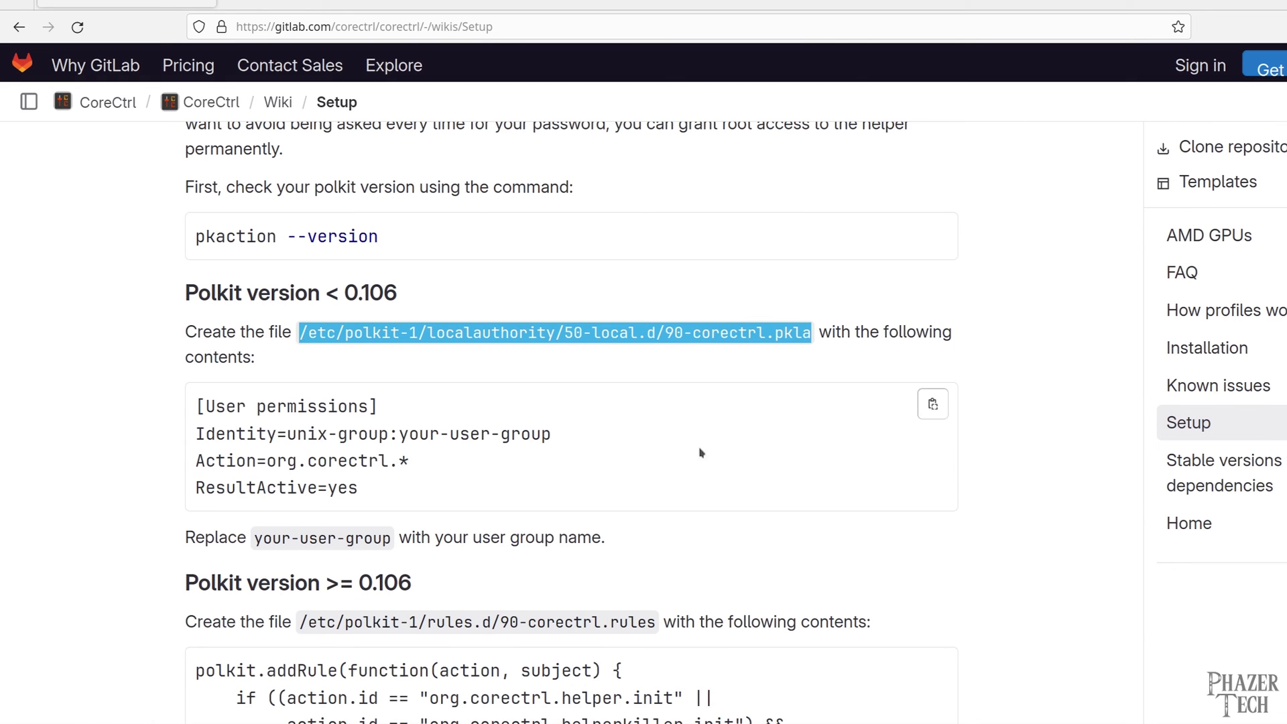
{"action": "left_click", "coordinate": [933, 405]}
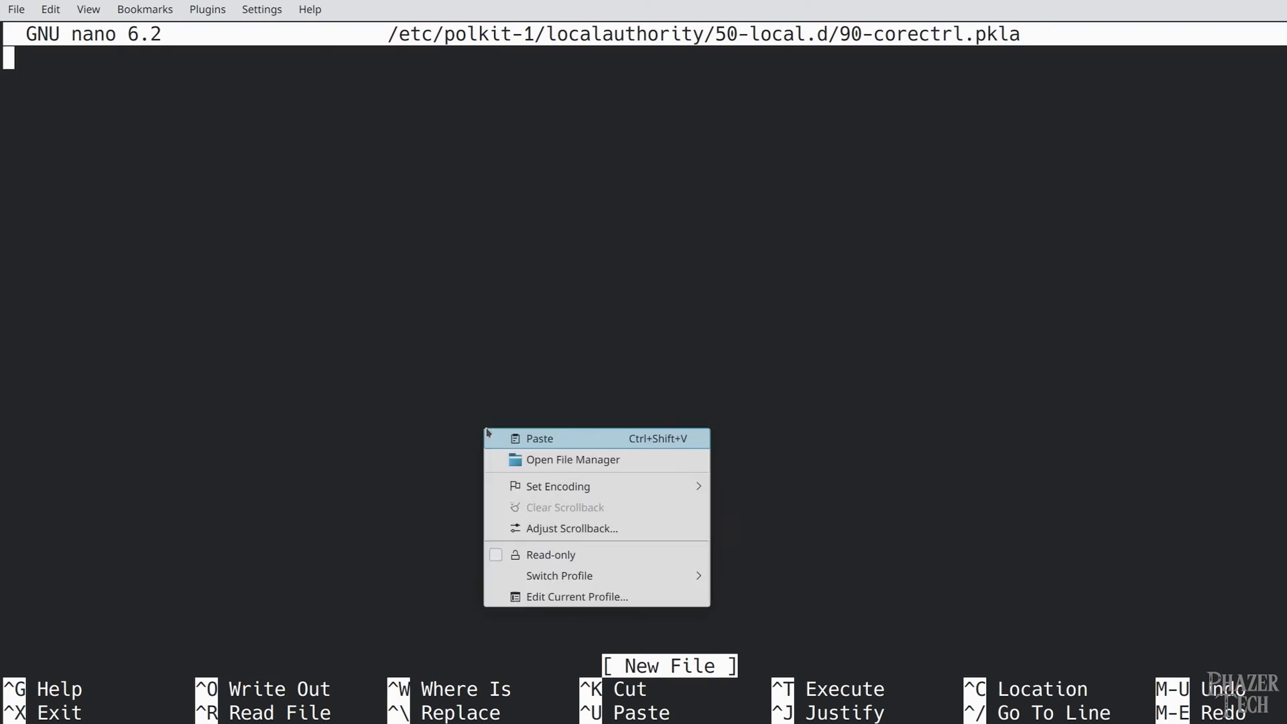
Paste the permissions block, set the Identity group to the user's group, and save 90-corectrl.pkla
{"action": "left_click", "coordinate": [520, 440]}
{"action": "key", "text": "Left"}
{"action": "key", "text": "ctrl+Left"}
{"action": "key", "text": "ctrl+Left"}
{"action": "key", "text": "ctrl+Left"}
{"action": "key", "text": "ctrl+Left"}
{"action": "key", "text": "ctrl+Left"}
{"action": "key", "text": "Left"}
{"action": "key", "text": "Left"}
{"action": "key", "text": "Left"}
{"action": "key", "text": "Left"}
{"action": "key", "text": "Left"}
{"action": "key", "text": "Left"}
{"action": "key", "text": "Left"}
{"action": "key", "text": "Left"}
{"action": "key", "text": "Left"}
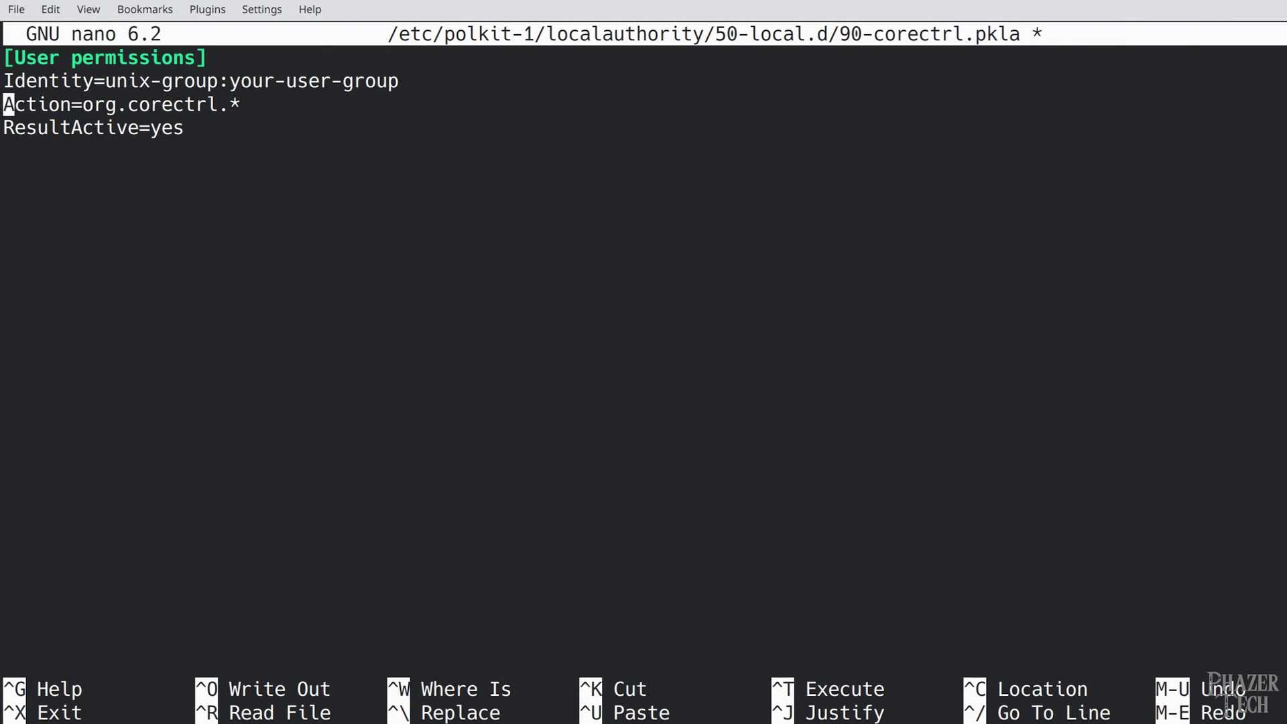
{"action": "key", "text": "BackSpace"}
{"action": "key", "text": "BackSpace"}
{"action": "key", "text": "BackSpace"}
{"action": "key", "text": "BackSpace"}
{"action": "key", "text": "BackSpace"}
{"action": "key", "text": "BackSpace"}
{"action": "key", "text": "BackSpace"}
{"action": "key", "text": "BackSpace"}
{"action": "key", "text": "BackSpace"}
{"action": "key", "text": "BackSpace"}
{"action": "key", "text": "BackSpace"}
{"action": "key", "text": "BackSpace"}
{"action": "key", "text": "BackSpace"}
{"action": "key", "text": "BackSpace"}
{"action": "type", "text": "phazer"}
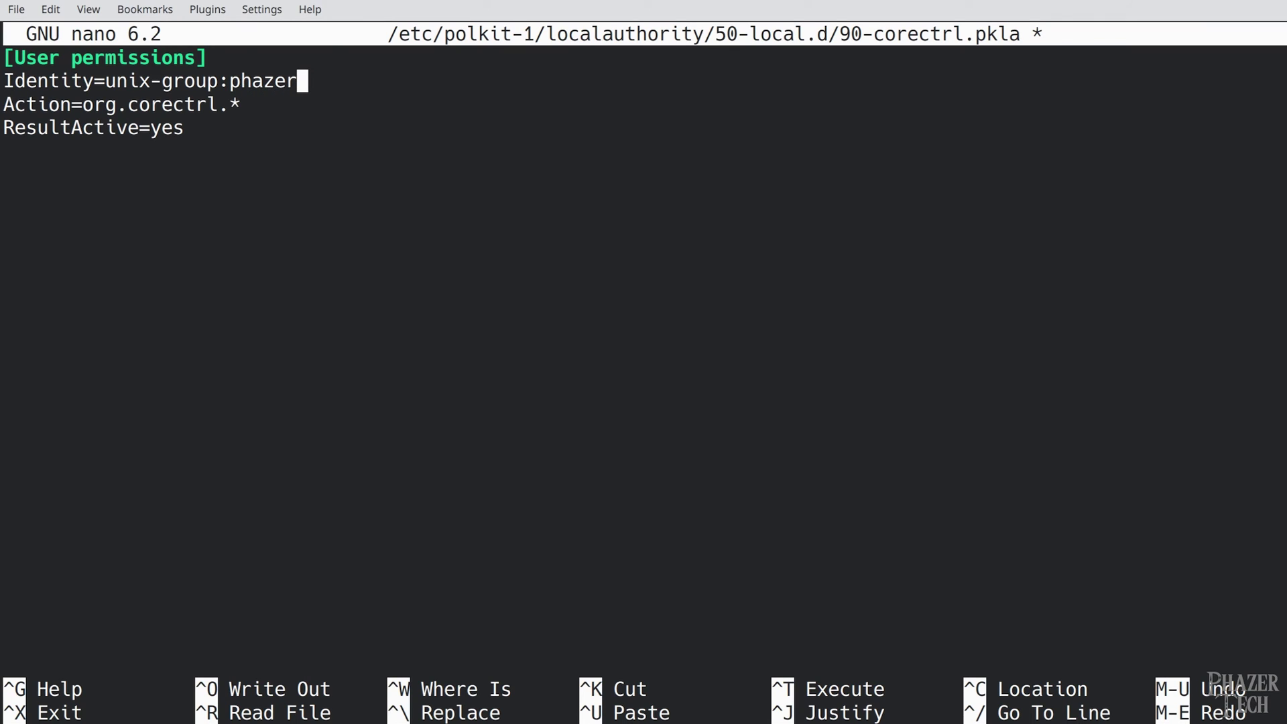
{"action": "key", "text": "ctrl+x"}
{"action": "key", "text": "y"}
{"action": "key", "text": "Return"}
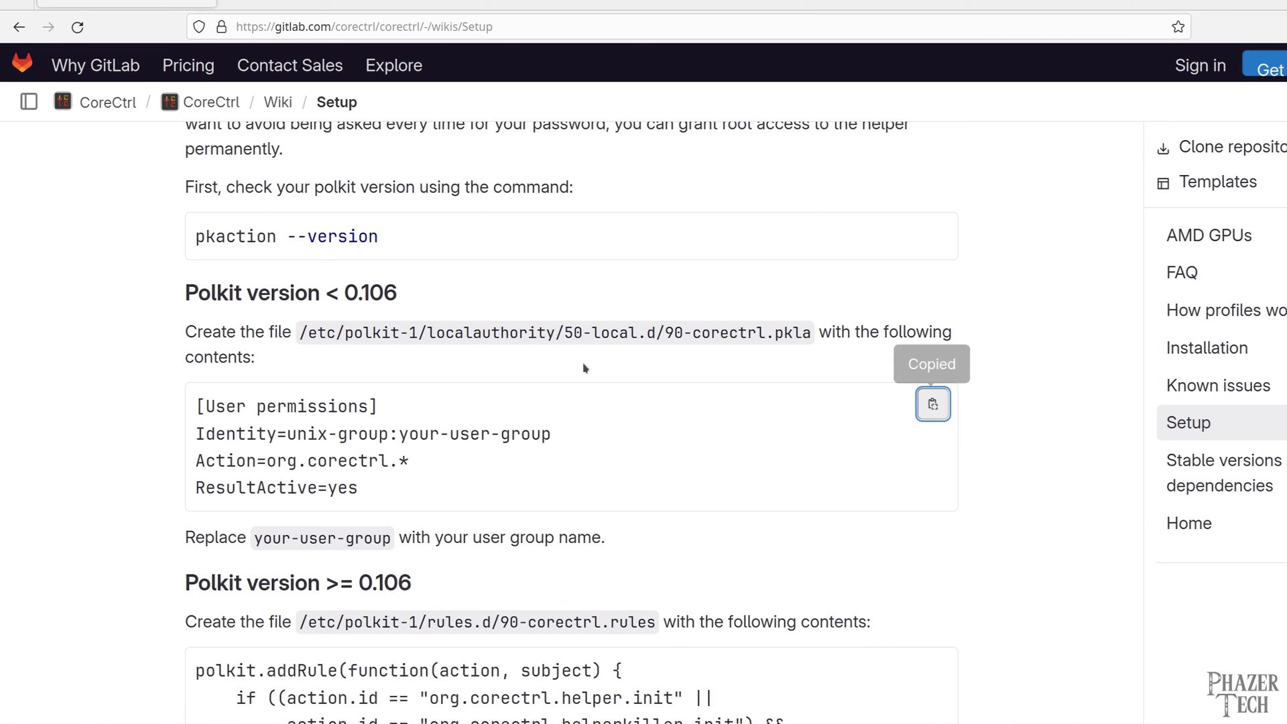
Scroll the wiki to the GRUB bootloader section and select the /etc/default/grub path
{"action": "left_click", "coordinate": [933, 400]}
{"action": "scroll", "coordinate": [995, 526], "scroll_direction": "down", "scroll_amount": 5}
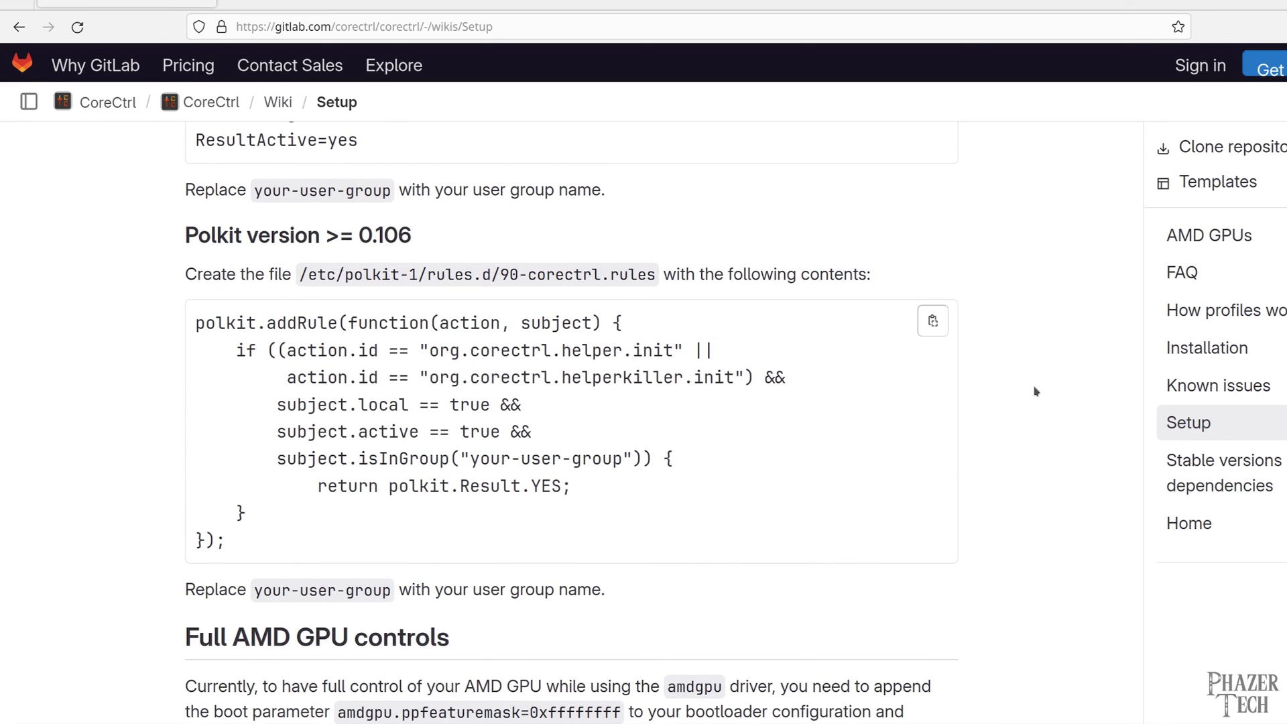
{"action": "middle_click", "coordinate": [1074, 405]}
{"action": "middle_click", "coordinate": [1075, 441]}
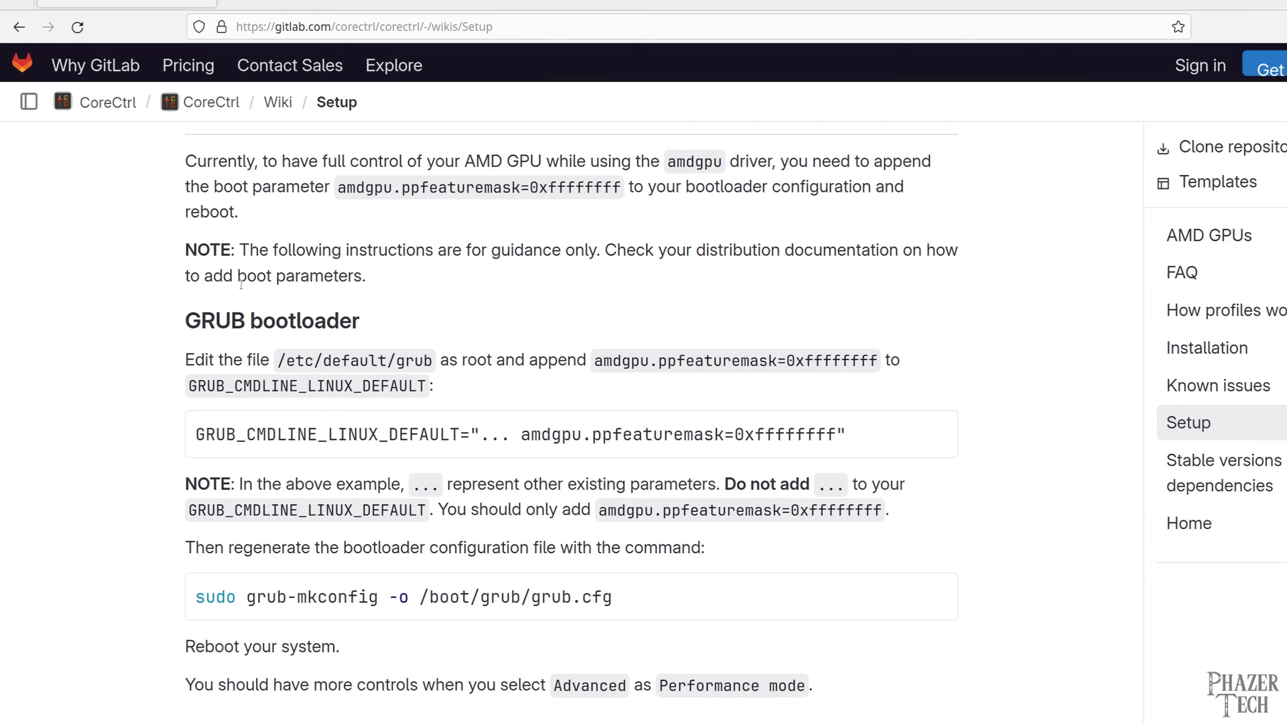
{"action": "left_click_drag", "start_coordinate": [436, 360], "coordinate": [280, 362]}
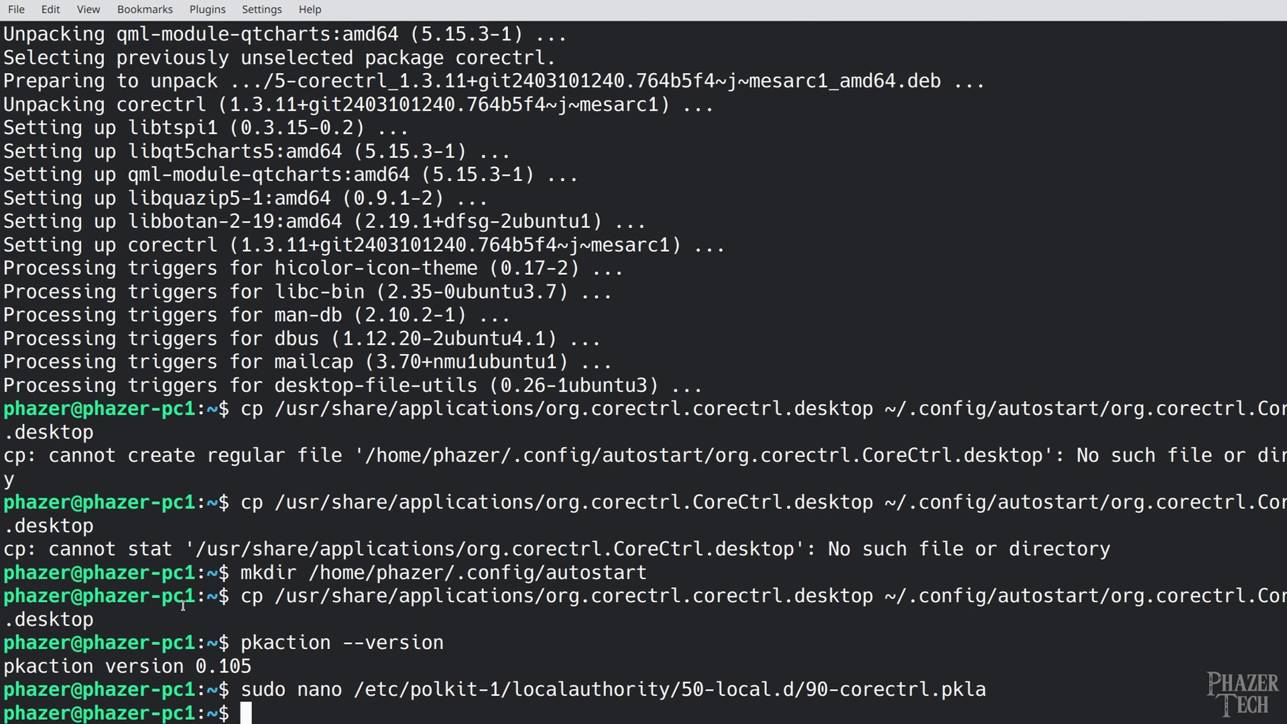
Open /etc/default/grub in nano with sudo
{"action": "type", "text": "sudo nano"}
{"action": "right_click", "coordinate": [580, 571]}
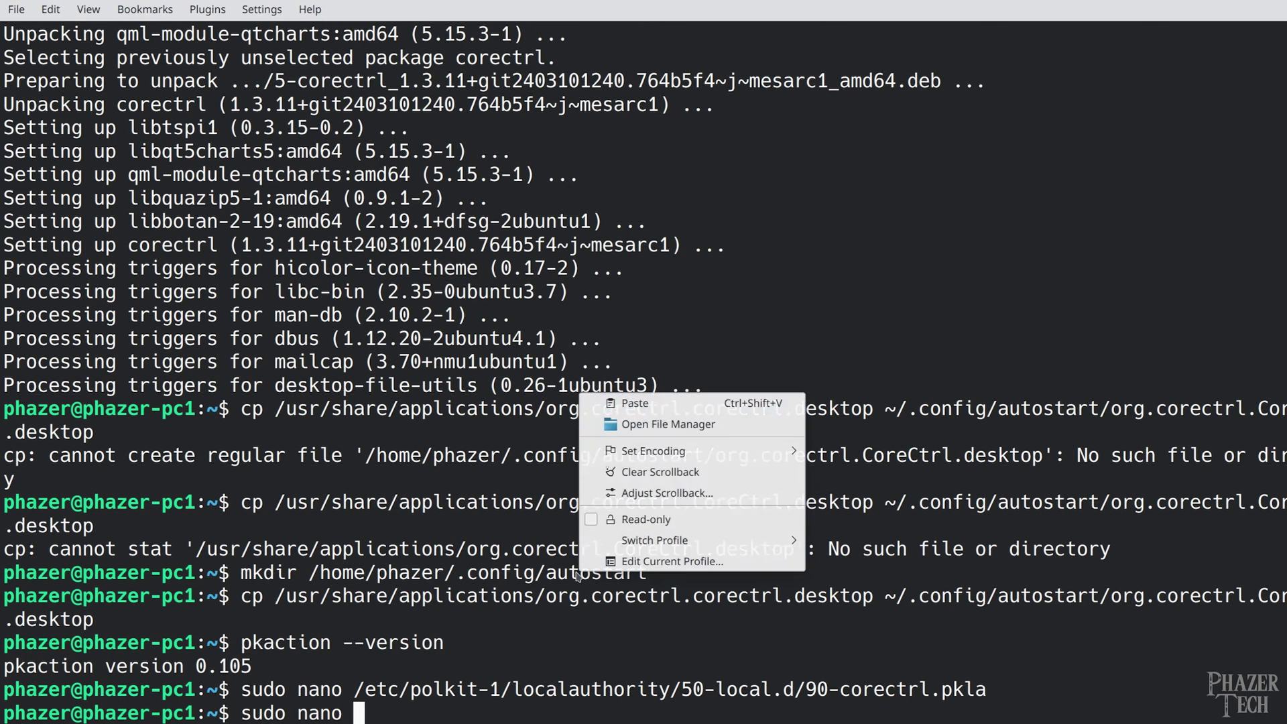
{"action": "left_click", "coordinate": [677, 402]}
{"action": "key", "text": "Return"}
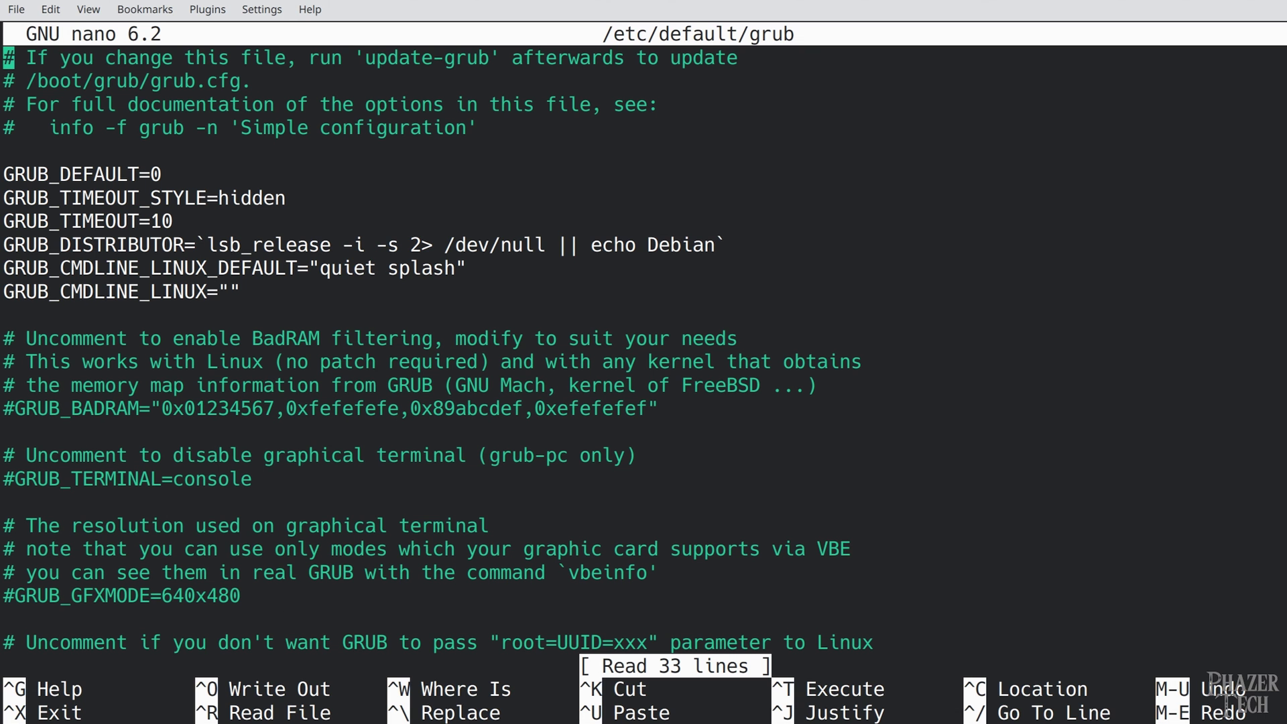
{"action": "key", "text": "Down"}
{"action": "key", "text": "Down"}
{"action": "key", "text": "Down"}
{"action": "key", "text": "Down"}
{"action": "key", "text": "Down"}
{"action": "key", "text": "Down"}
{"action": "key", "text": "Down"}
{"action": "key", "text": "Up"}
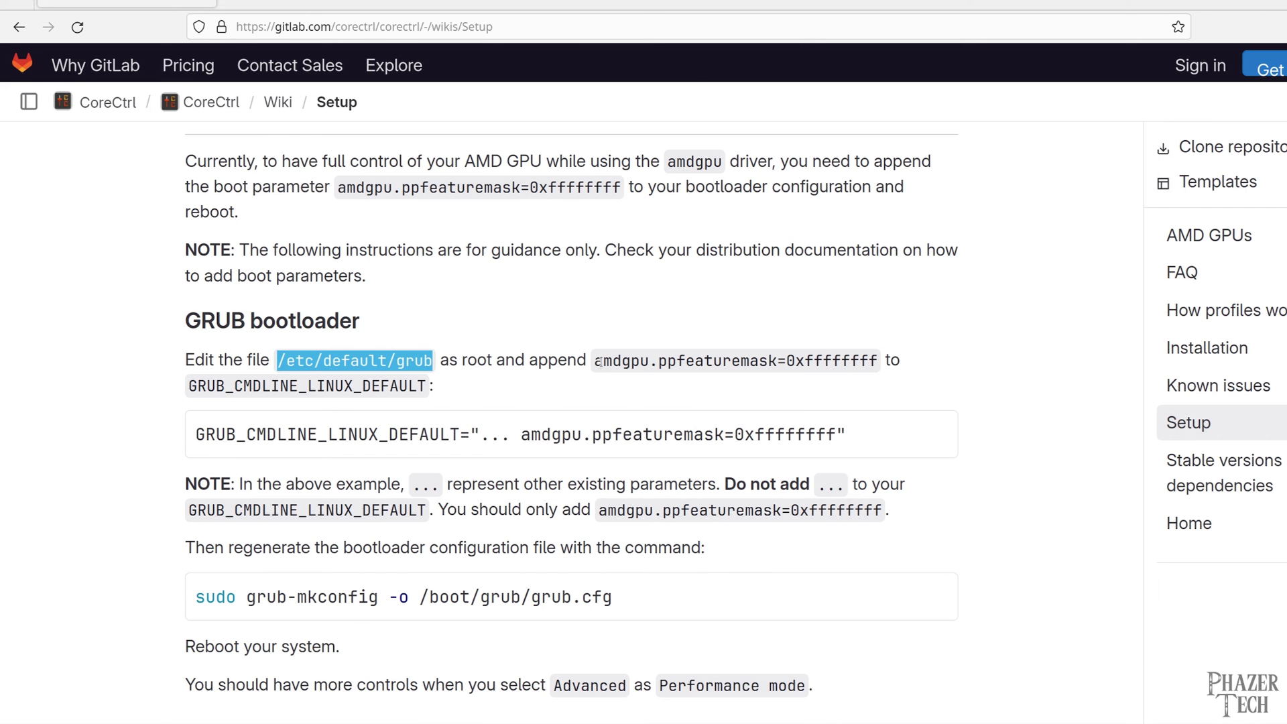
Append amdgpu.ppfeaturemask=0xffffffff after quiet splash on GRUB_CMDLINE_LINUX_DEFAULT and save
{"action": "left_click_drag", "start_coordinate": [595, 360], "coordinate": [881, 360]}
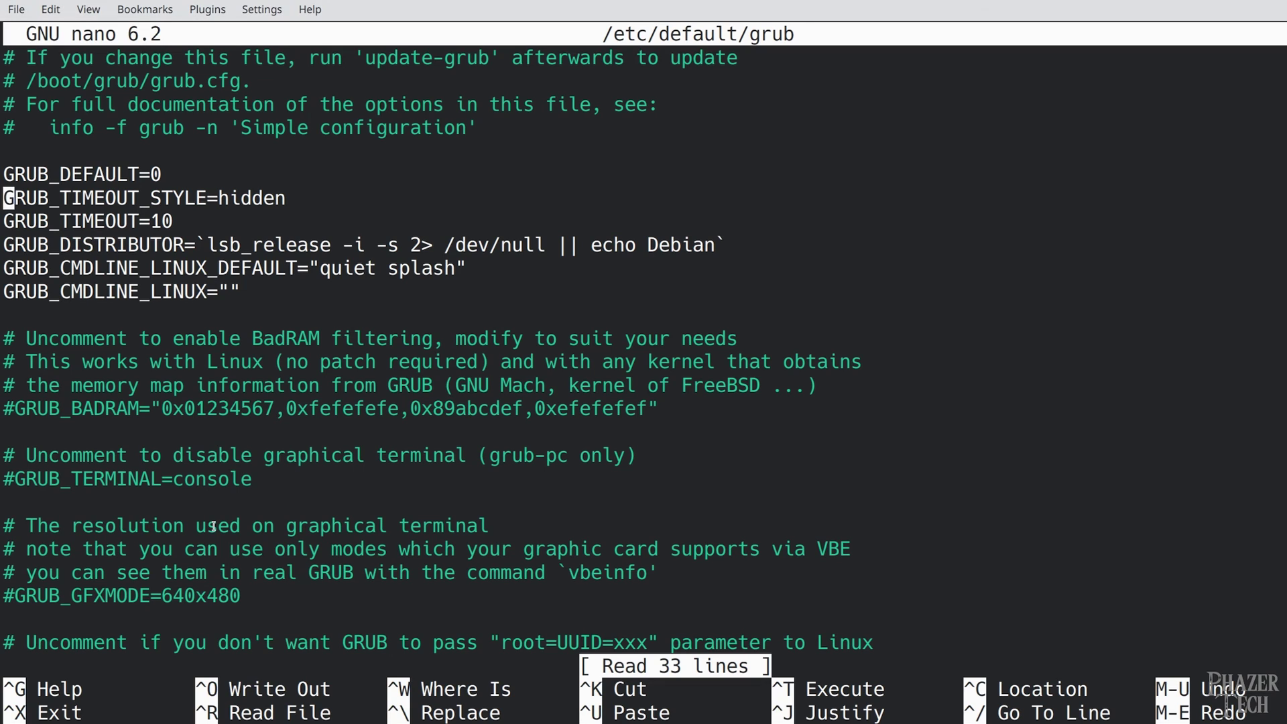
{"action": "key", "text": "Down"}
{"action": "key", "text": "Down"}
{"action": "key", "text": "Down"}
{"action": "key", "text": "Right"}
{"action": "key", "text": "Right"}
{"action": "key", "text": "Right"}
{"action": "key", "text": "Right"}
{"action": "key", "text": "Right"}
{"action": "key", "text": "Right"}
{"action": "key", "text": "Right"}
{"action": "key", "text": "Right"}
{"action": "key", "text": "Right"}
{"action": "key", "text": "Right"}
{"action": "key", "text": "Right"}
{"action": "key", "text": "Right"}
{"action": "key", "text": "Right"}
{"action": "key", "text": "Right"}
{"action": "key", "text": "Right"}
{"action": "key", "text": "Right"}
{"action": "key", "text": "Right"}
{"action": "key", "text": "Right"}
{"action": "key", "text": "Right"}
{"action": "key", "text": "Right"}
{"action": "key", "text": "Right"}
{"action": "key", "text": "Right"}
{"action": "key", "text": "Right"}
{"action": "key", "text": "Right"}
{"action": "key", "text": "Right"}
{"action": "key", "text": "Right"}
{"action": "key", "text": "Right"}
{"action": "key", "text": "Right"}
{"action": "key", "text": "Right"}
{"action": "key", "text": "Right"}
{"action": "key", "text": "Right"}
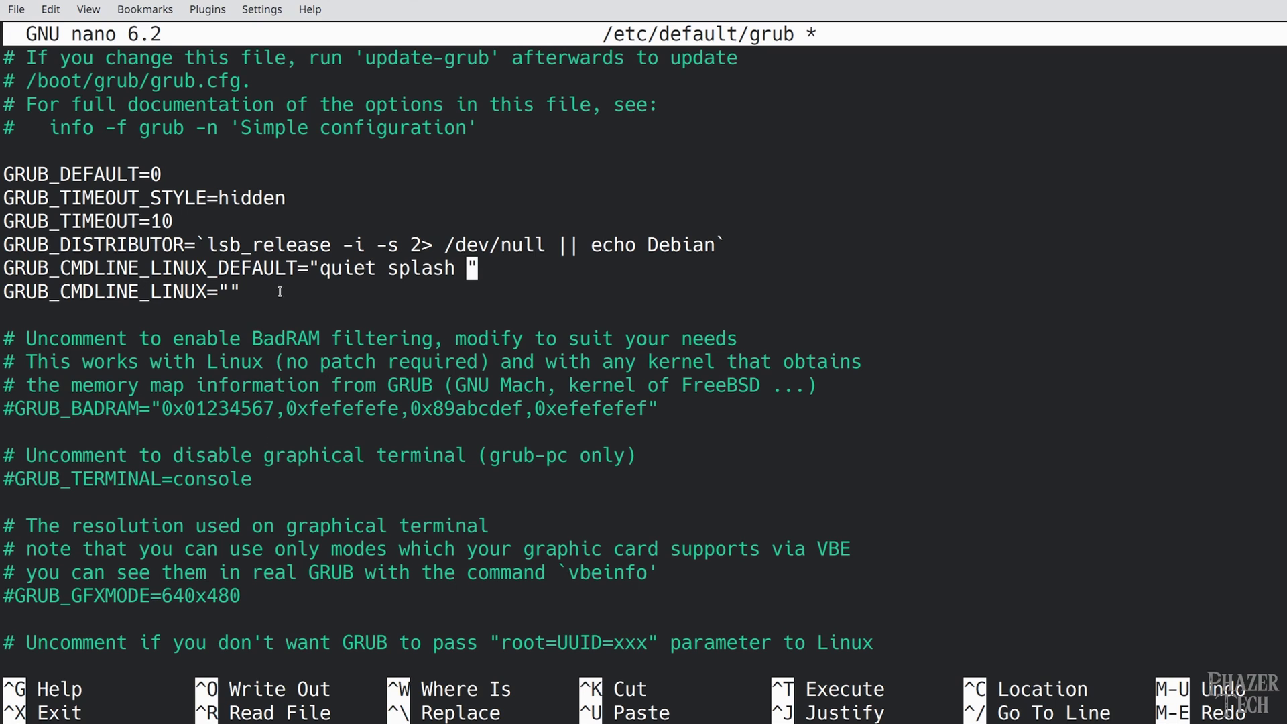
{"action": "right_click", "coordinate": [387, 206]}
{"action": "left_click", "coordinate": [410, 214]}
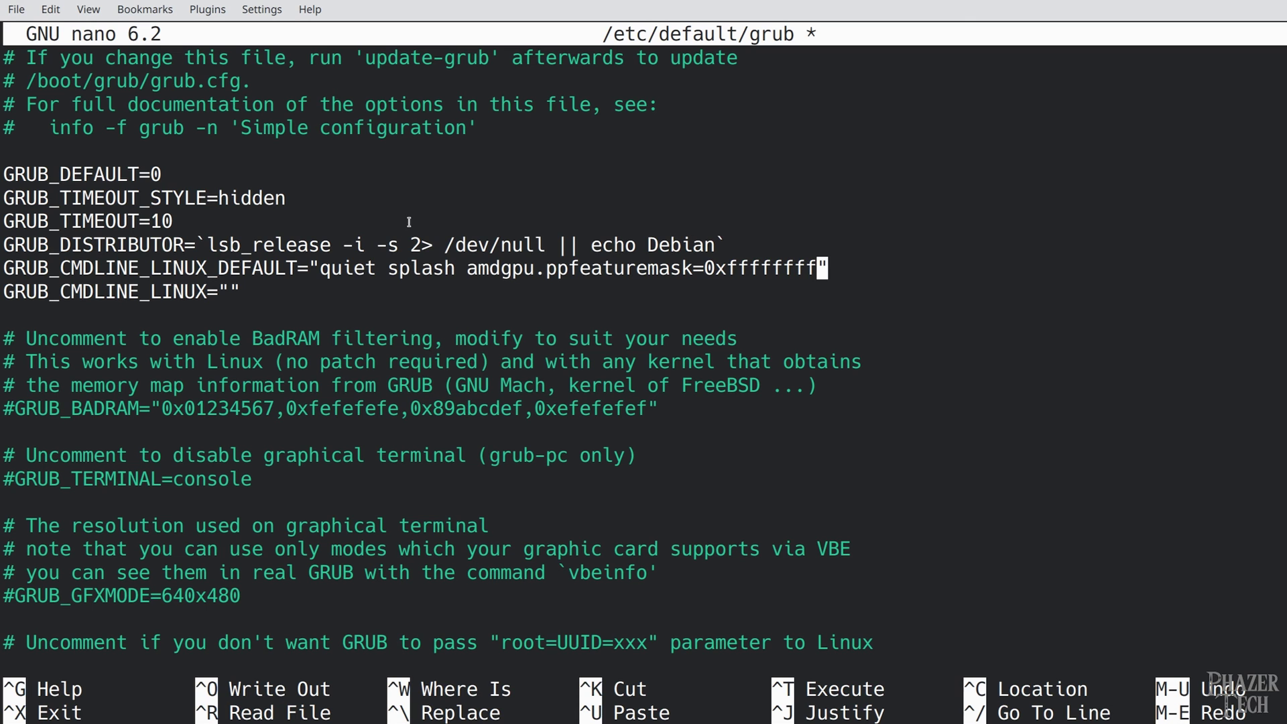
{"action": "key", "text": "ctrl+x"}
{"action": "key", "text": "y"}
{"action": "key", "text": "Return"}
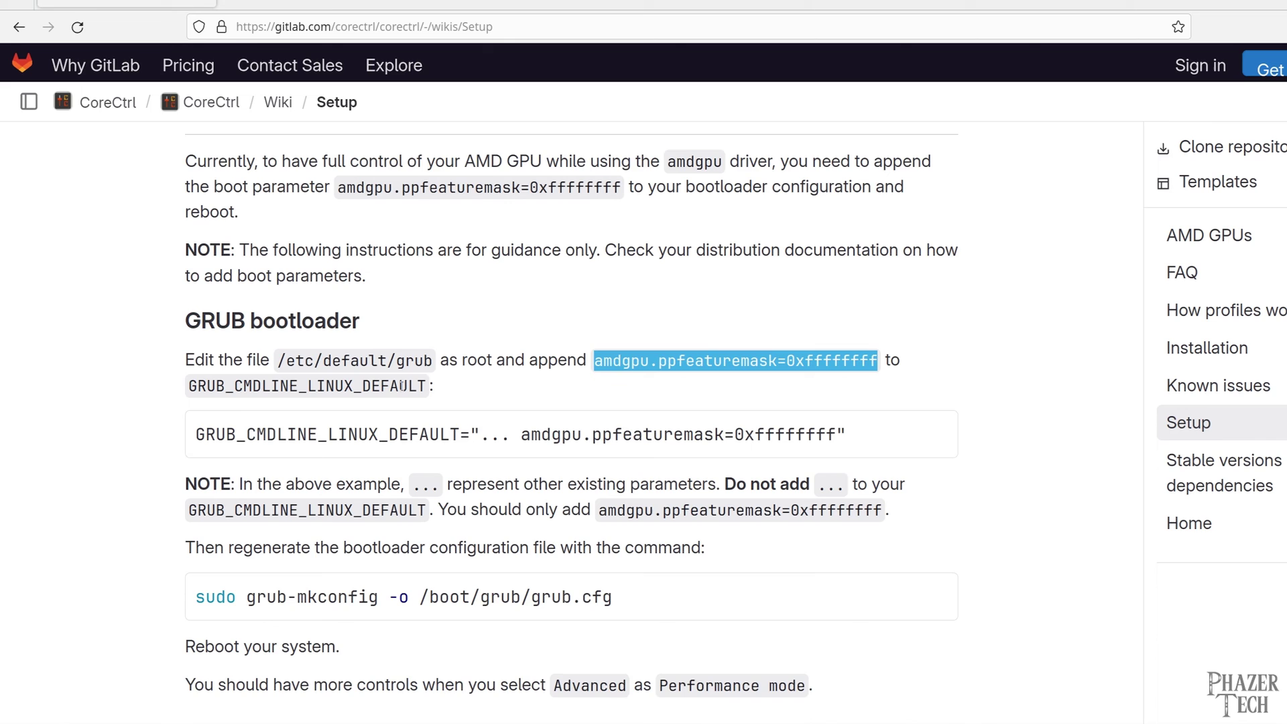
{"action": "scroll", "coordinate": [536, 416], "scroll_direction": "down", "scroll_amount": 1}
Copy the wiki's grub-mkconfig command and paste it at the Konsole prompt
{"action": "left_click", "coordinate": [933, 534]}
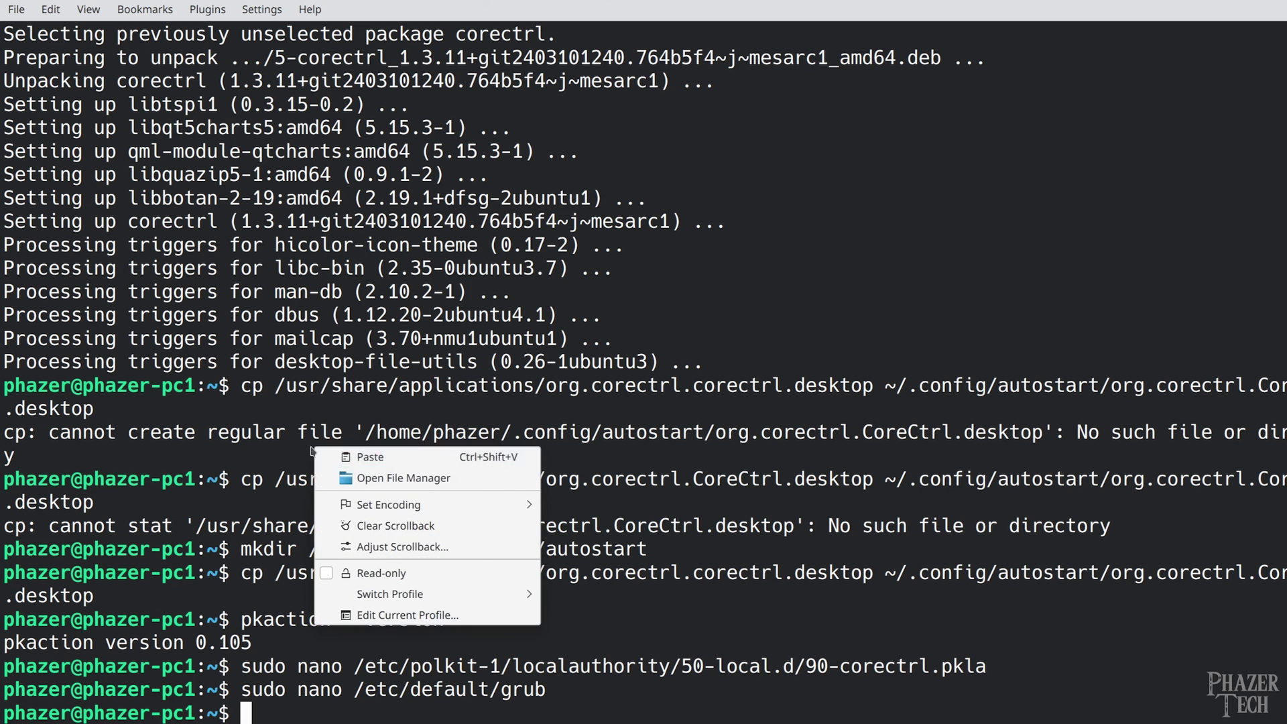
{"action": "right_click", "coordinate": [313, 446]}
{"action": "left_click", "coordinate": [370, 457]}
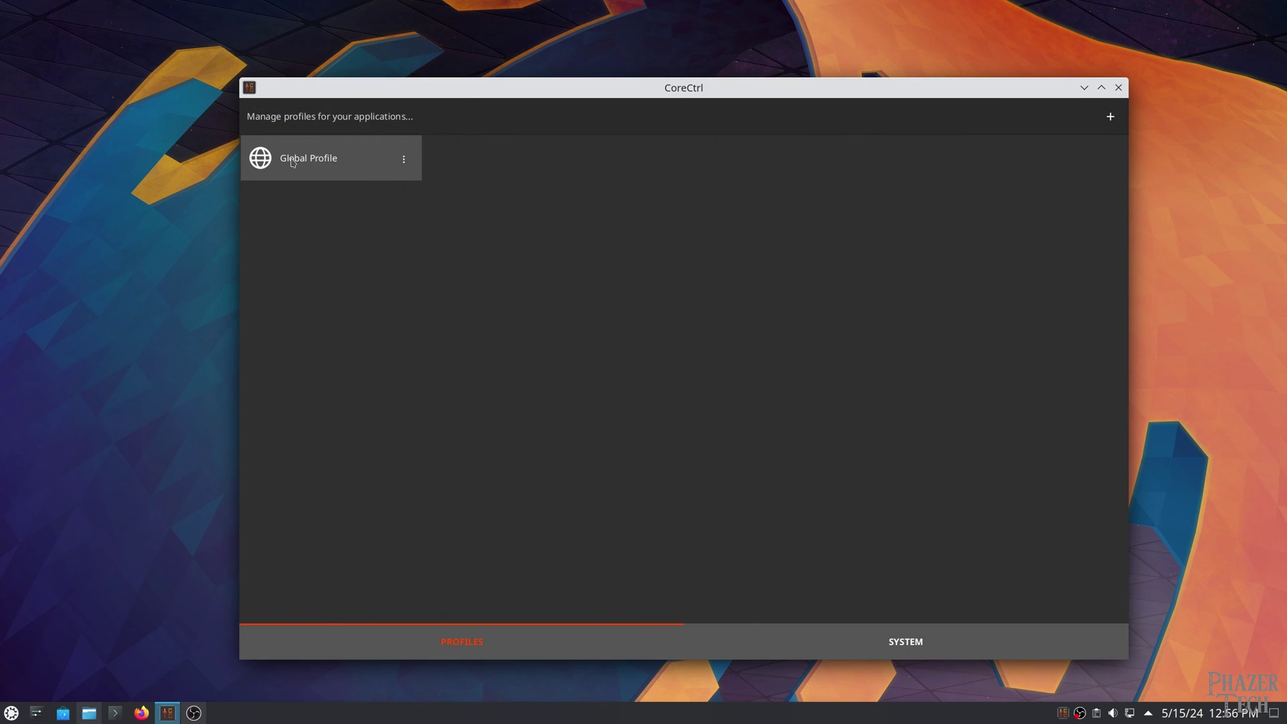
Set a -30 mV voltage offset, 500 MHz GPU minimum and 2500 MHz maximum, then apply and save
{"action": "left_click", "coordinate": [292, 161]}
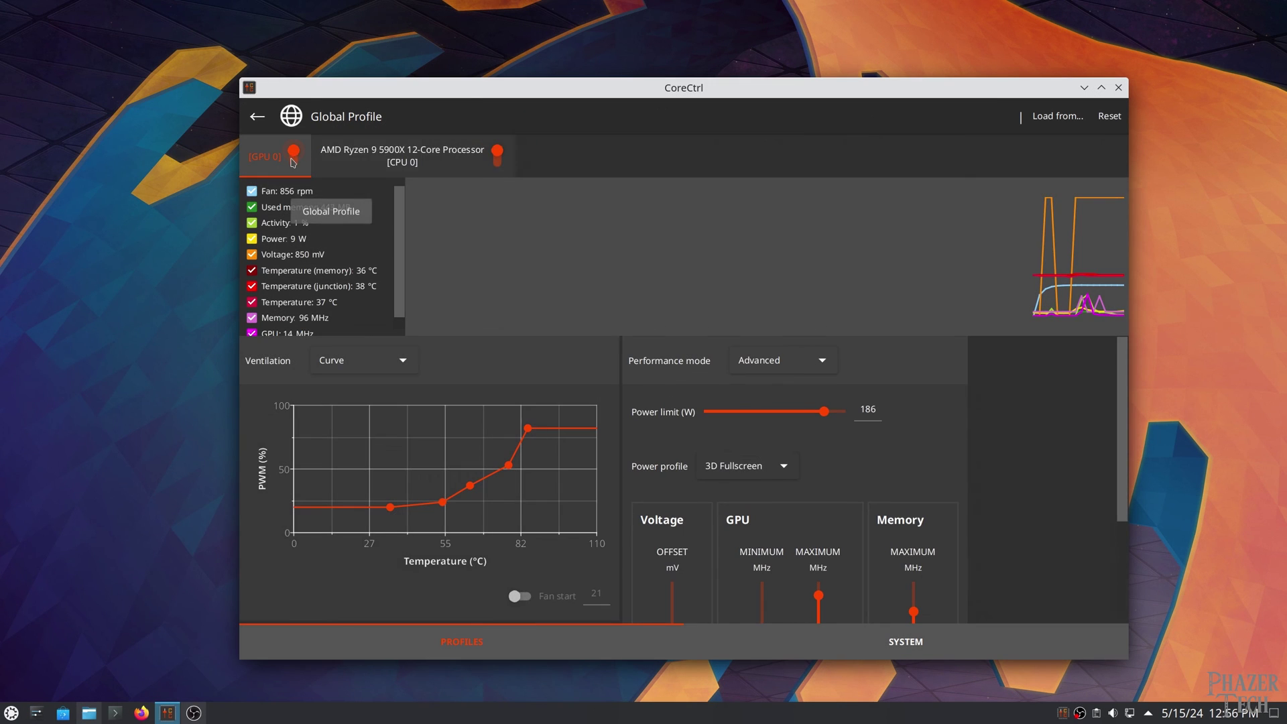
{"action": "scroll", "coordinate": [1120, 391], "scroll_direction": "down", "scroll_amount": 2}
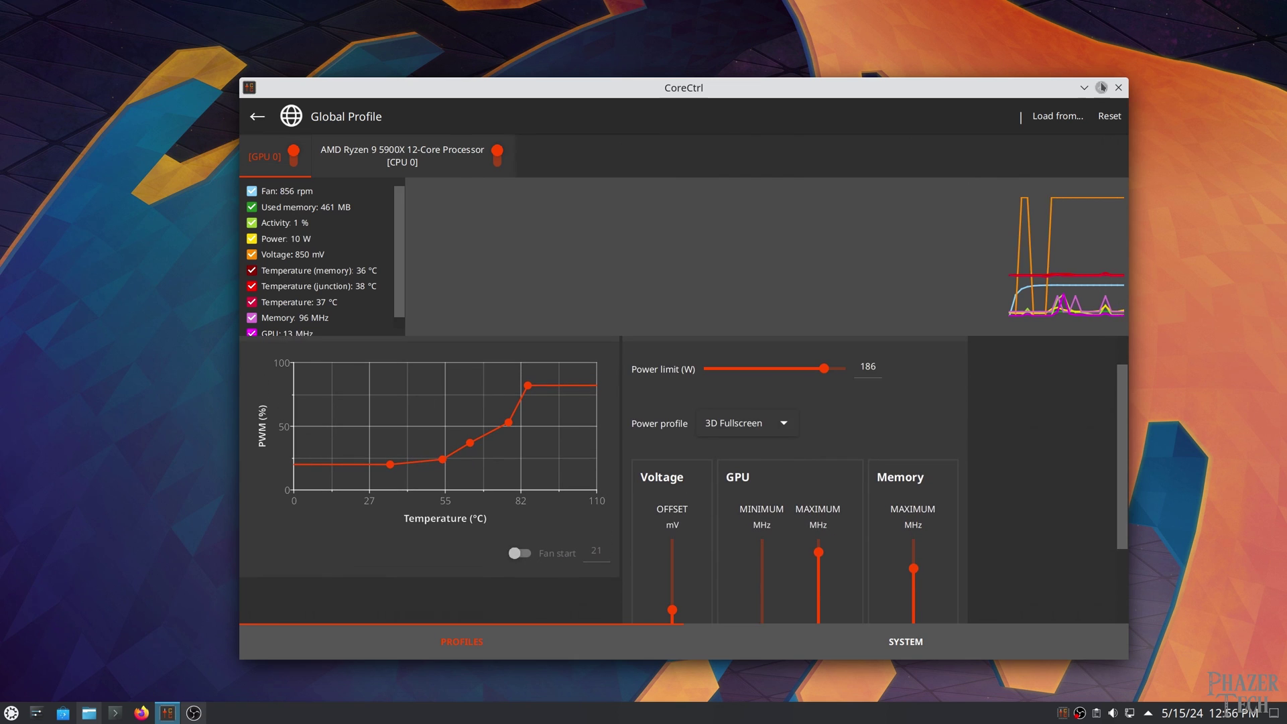
{"action": "left_click", "coordinate": [1101, 87]}
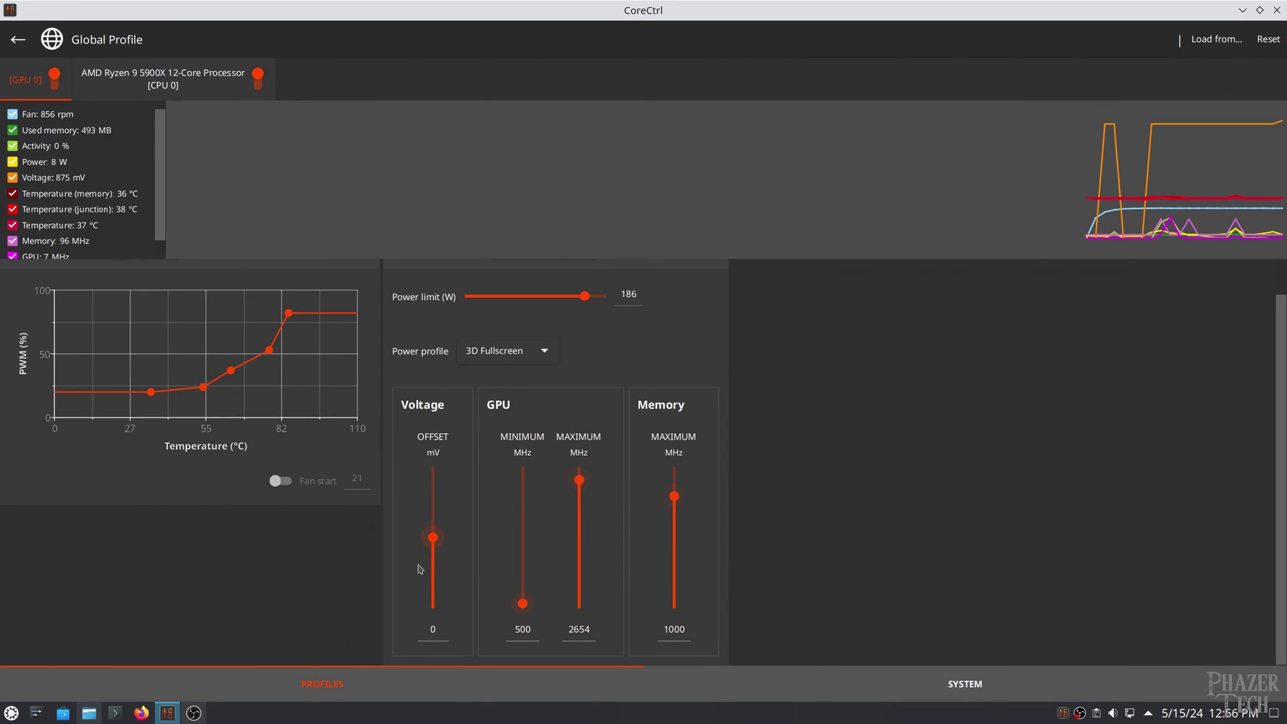
{"action": "mouse_move", "coordinate": [433, 538]}
{"action": "left_mouse_down"}
{"action": "mouse_move", "coordinate": [438, 560]}
{"action": "mouse_move", "coordinate": [437, 515]}
{"action": "mouse_move", "coordinate": [439, 539]}
{"action": "left_mouse_up"}
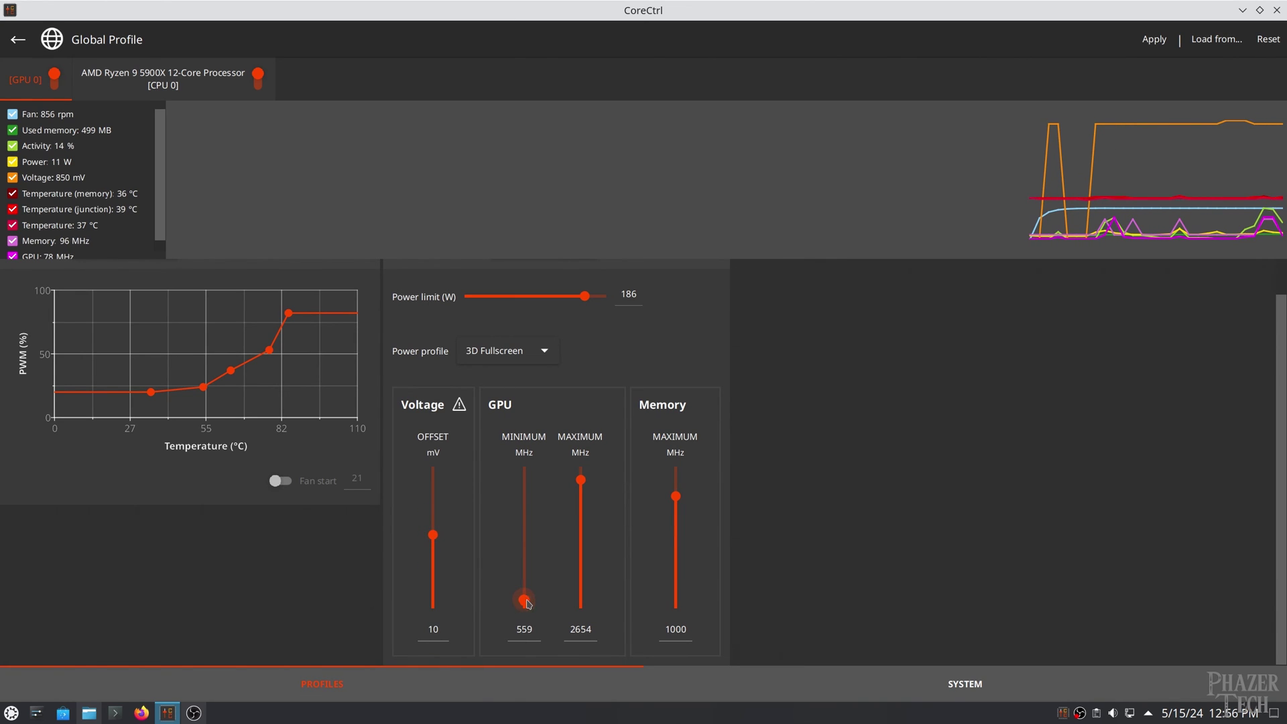
{"action": "mouse_move", "coordinate": [530, 600]}
{"action": "left_mouse_down"}
{"action": "mouse_move", "coordinate": [527, 536]}
{"action": "mouse_move", "coordinate": [525, 604]}
{"action": "left_mouse_up"}
{"action": "left_click_drag", "start_coordinate": [581, 480], "coordinate": [583, 497]}
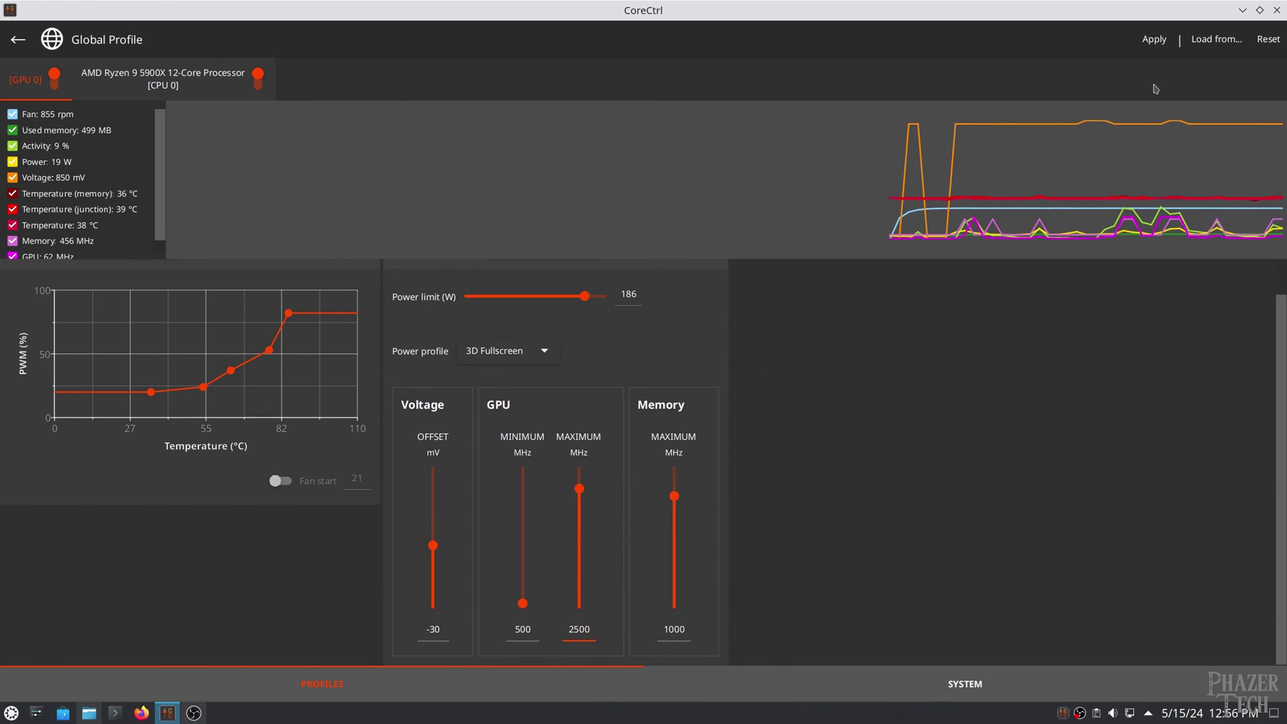
{"action": "left_click", "coordinate": [1154, 39]}
{"action": "left_click", "coordinate": [1110, 40]}
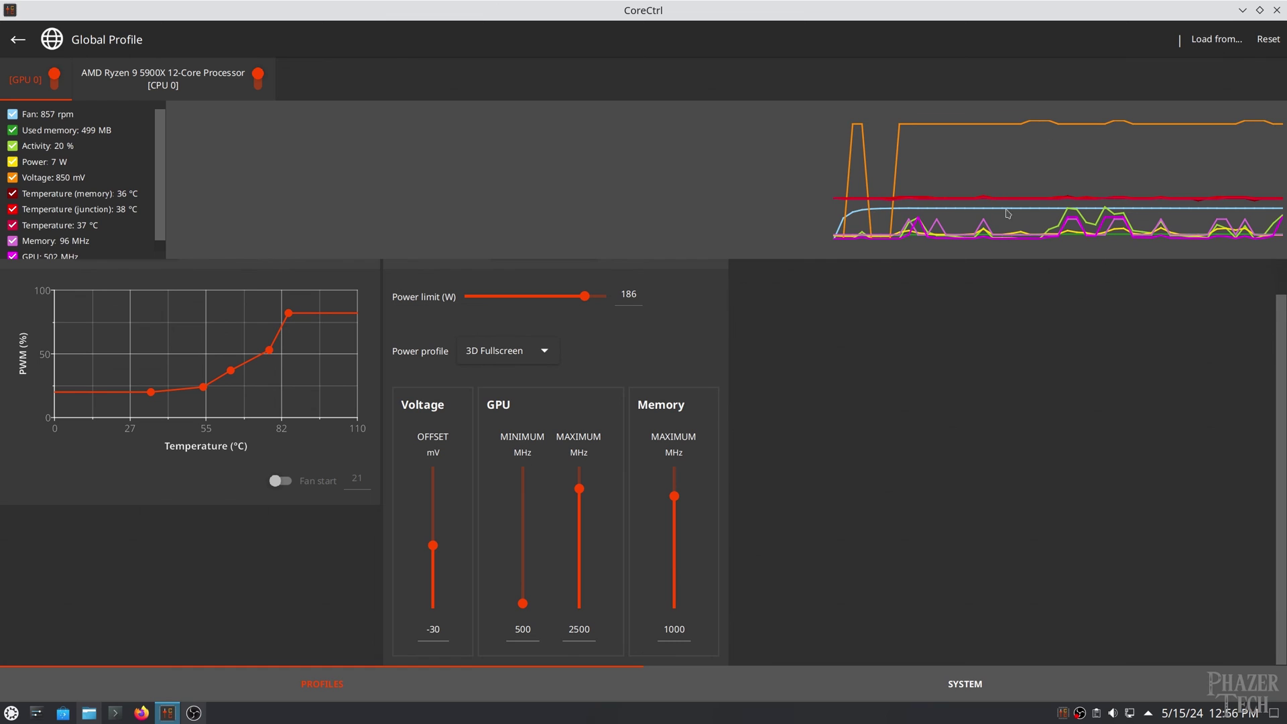
From the System page, enable 'Start minimized on system tray' in CoreCtrl's Settings and confirm with OK
{"action": "left_click", "coordinate": [946, 679]}
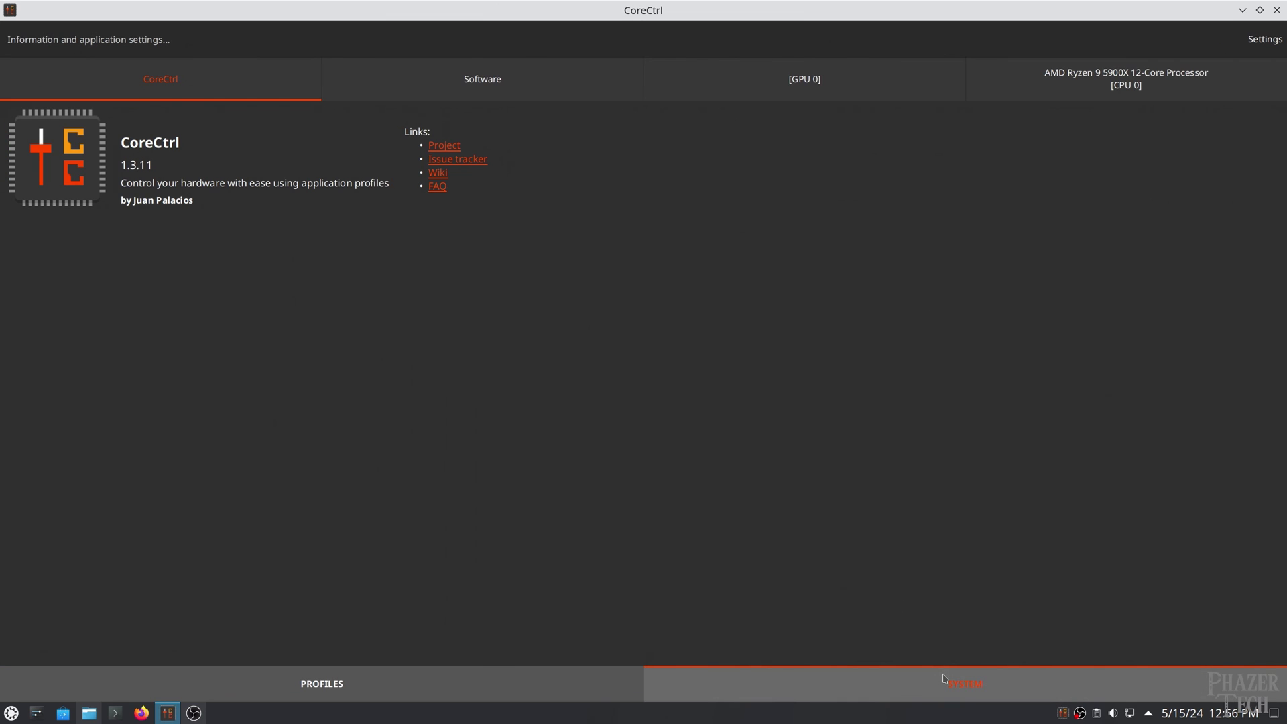
{"action": "left_click", "coordinate": [1265, 39]}
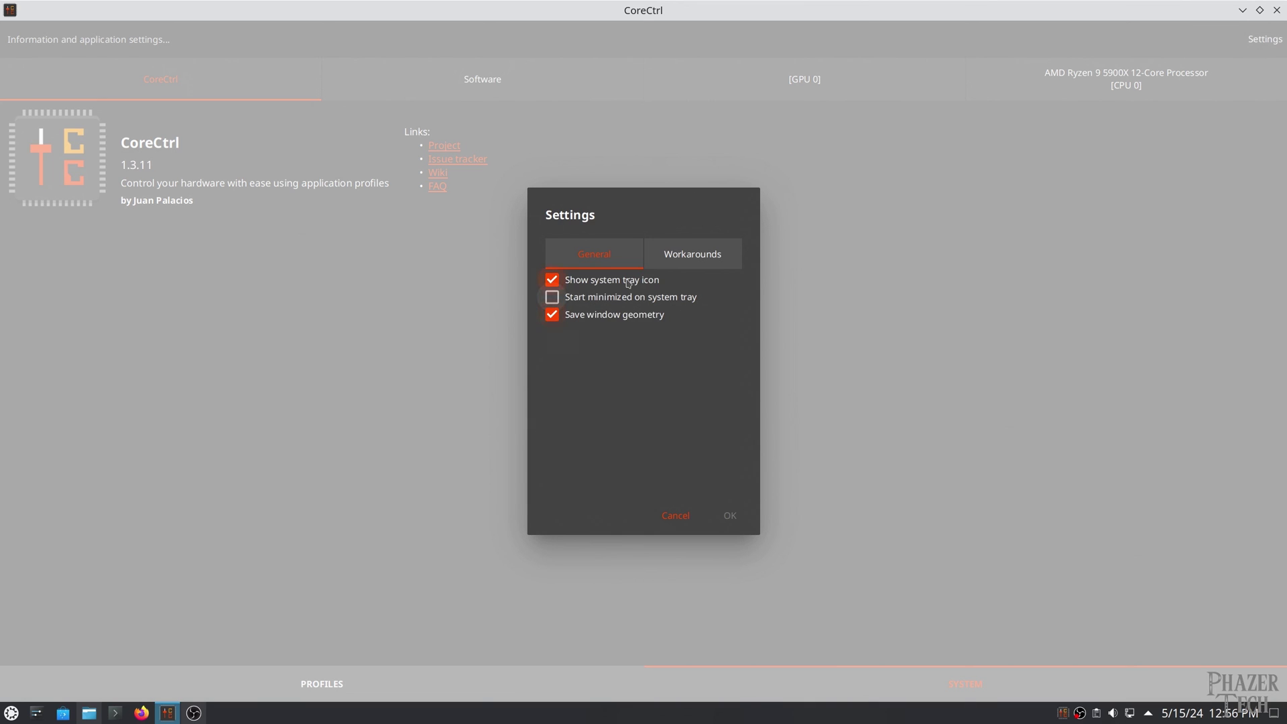
{"action": "left_click", "coordinate": [650, 304]}
{"action": "left_click", "coordinate": [732, 517]}
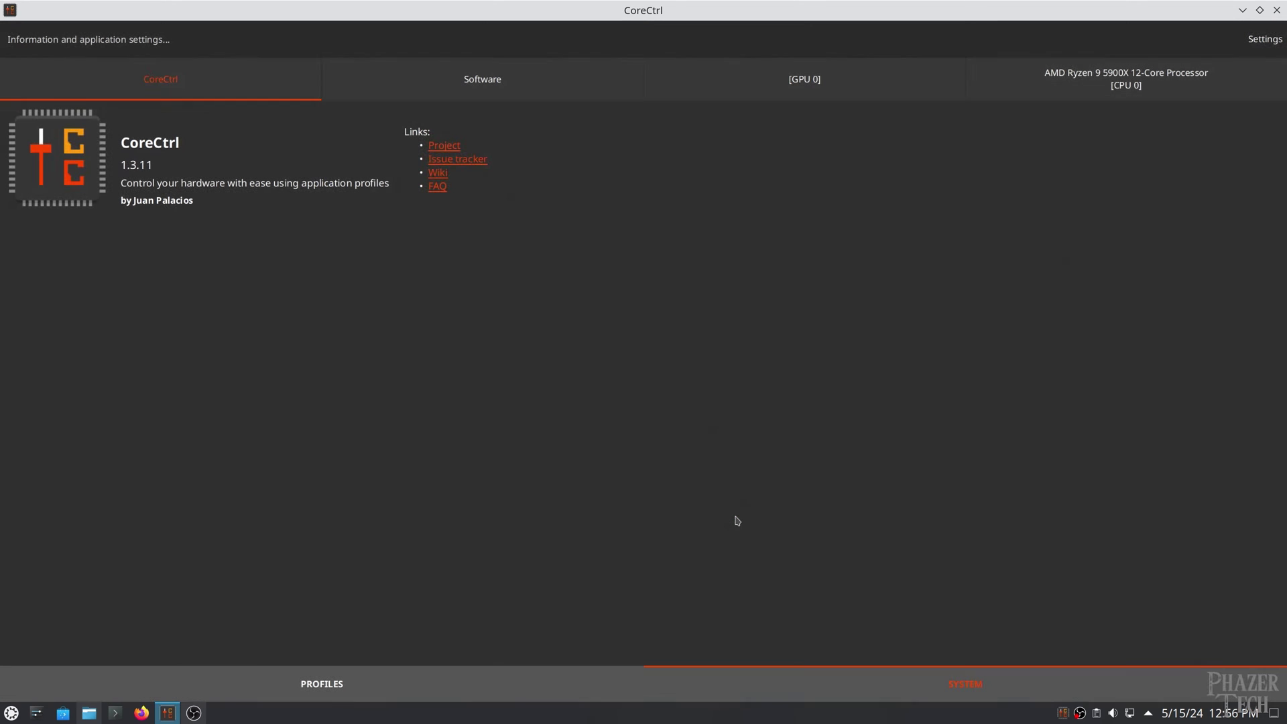